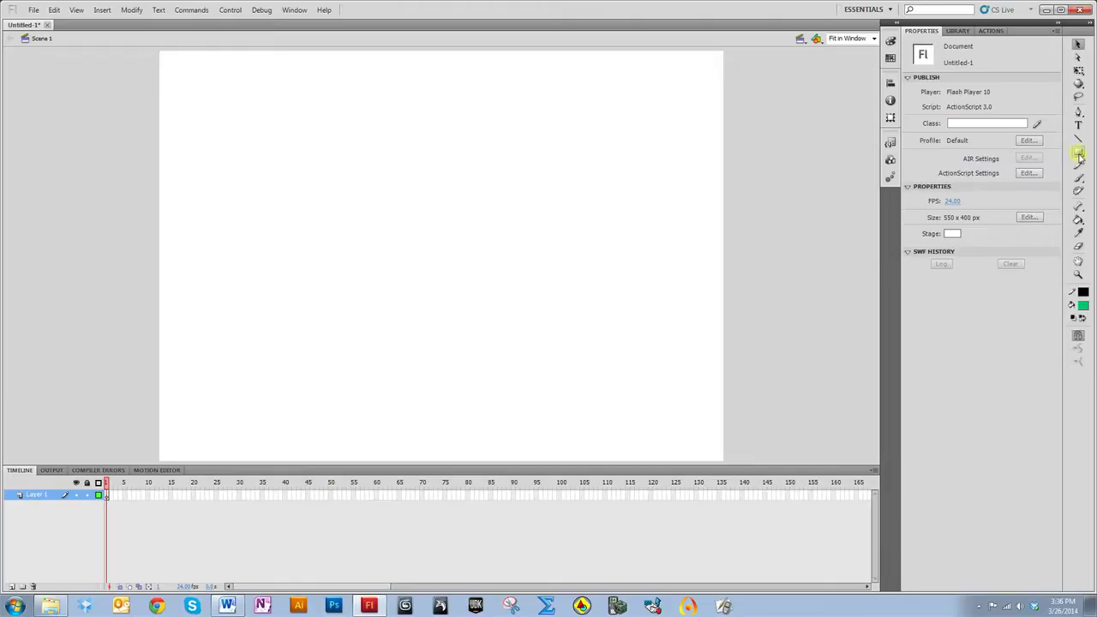
- Draw a green square about 100 px wide in merge mode, and beside it a rectangle about 129 by 119 px in Object Drawing mode
left_click(1079, 154)
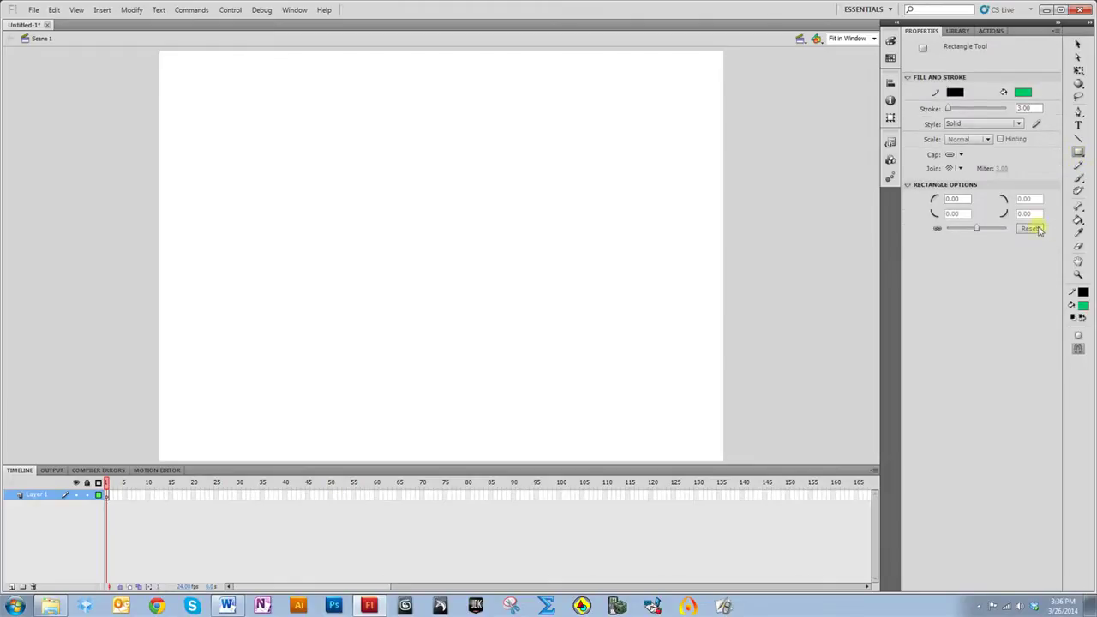
left_click(1081, 340)
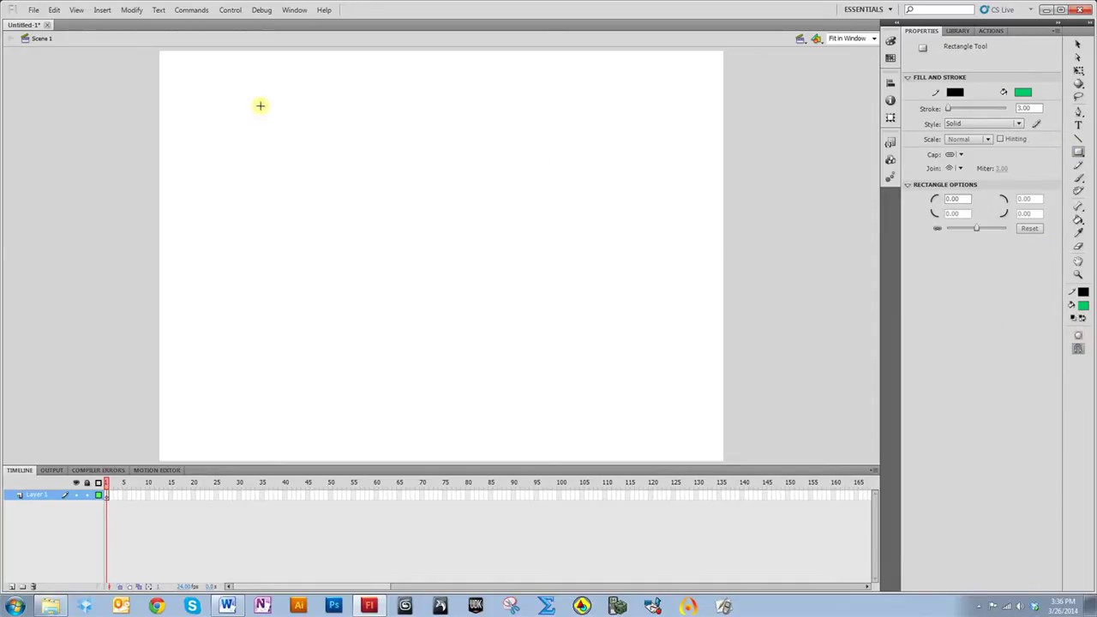
mouse_move(208, 121)
left_mouse_down()
mouse_move(276, 203)
mouse_move(311, 224)
left_mouse_up()
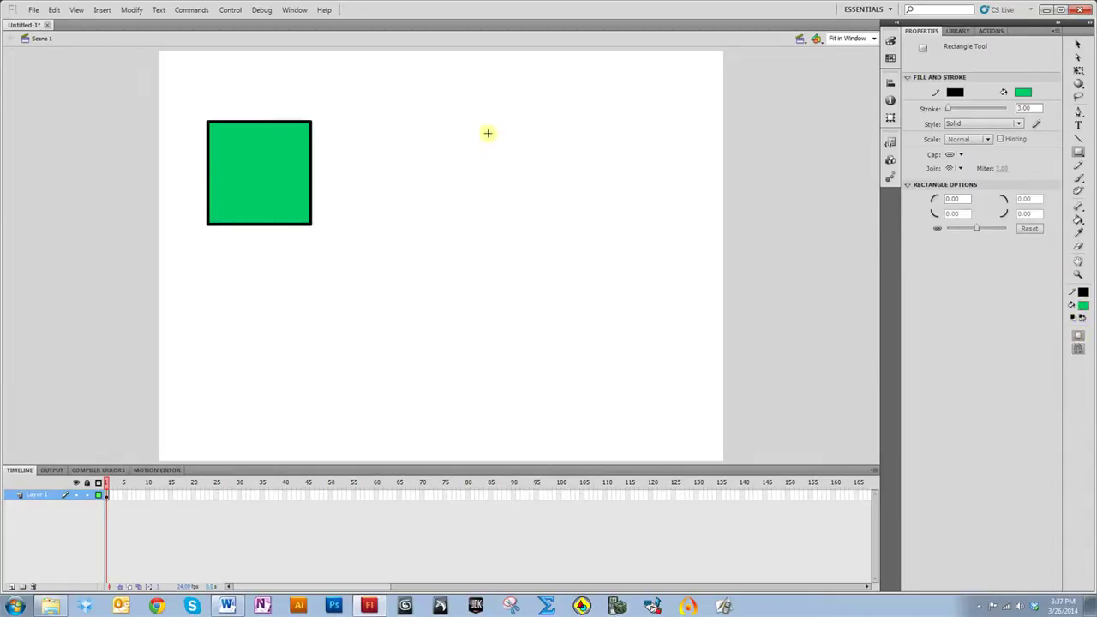
mouse_move(470, 127)
left_mouse_down()
mouse_move(535, 202)
mouse_move(617, 245)
mouse_move(603, 249)
left_mouse_up()
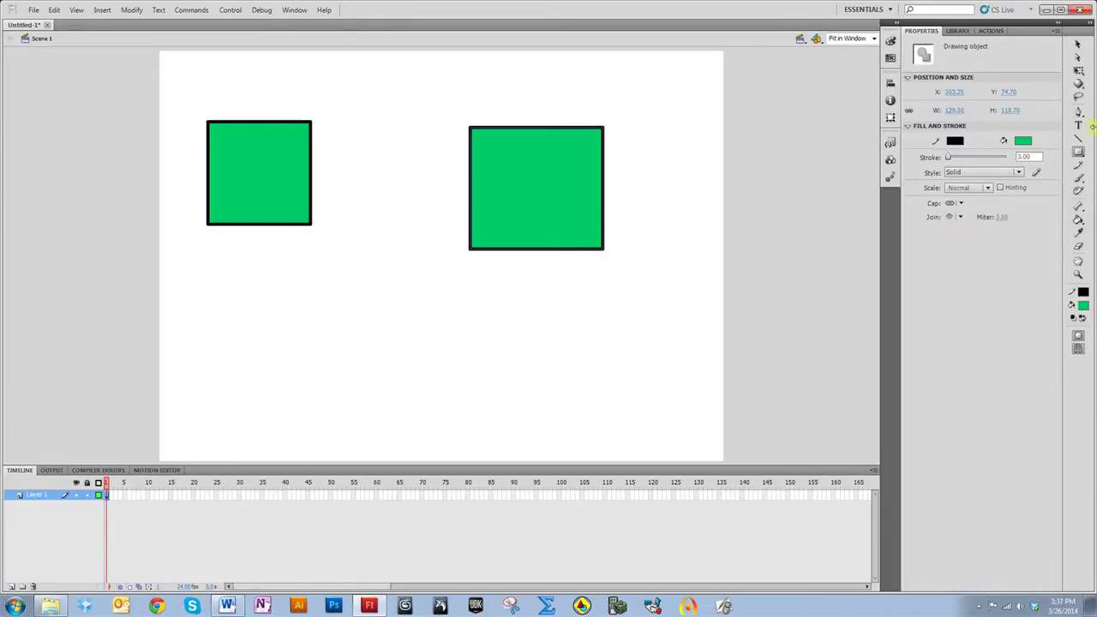
- Select only the fill of the merge-mode square and move it below its outline
left_click(1078, 44)
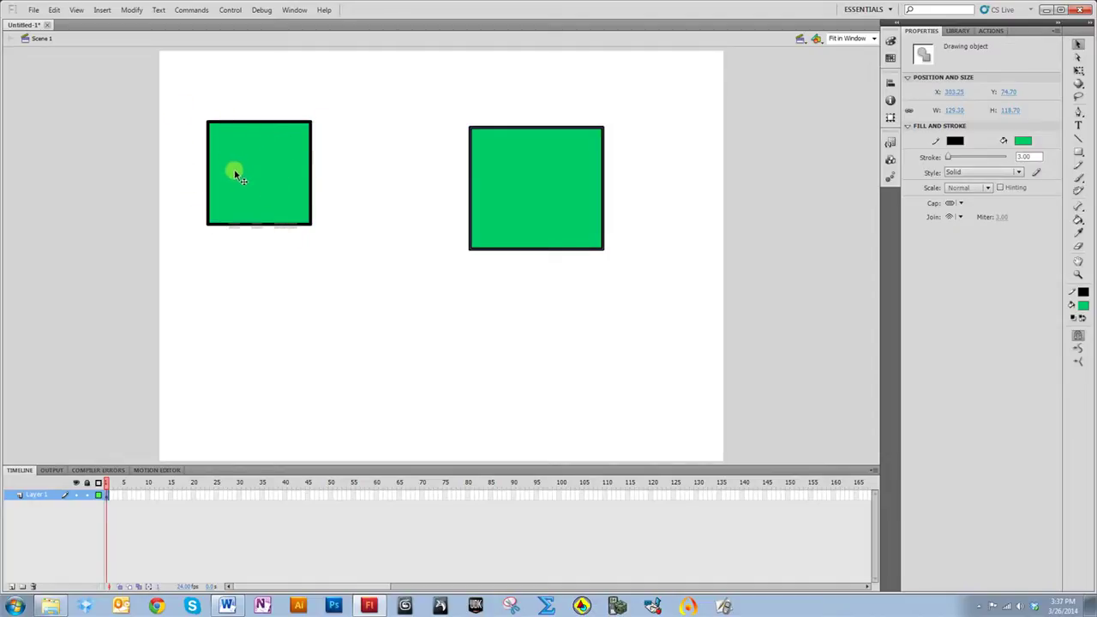
left_click(253, 182)
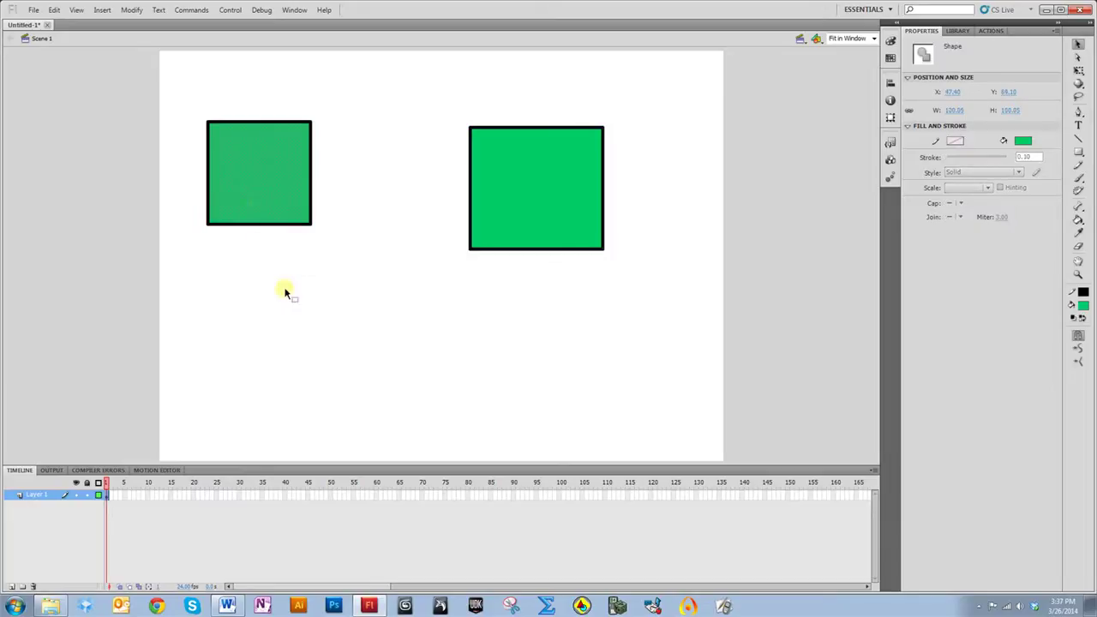
left_click_drag(257, 184, 291, 346)
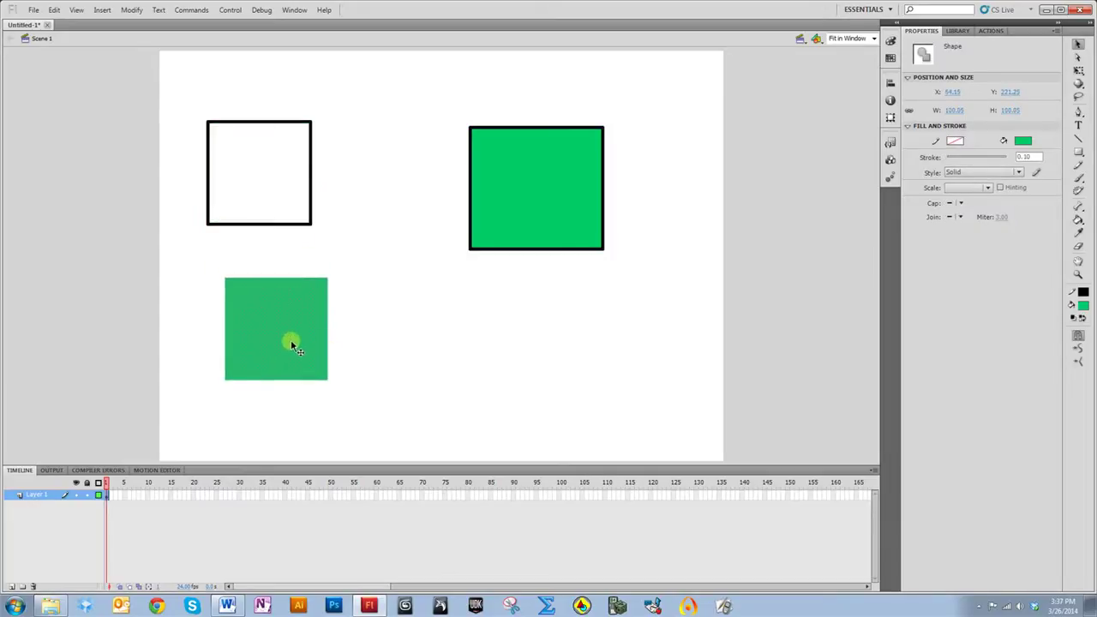
left_click(380, 358)
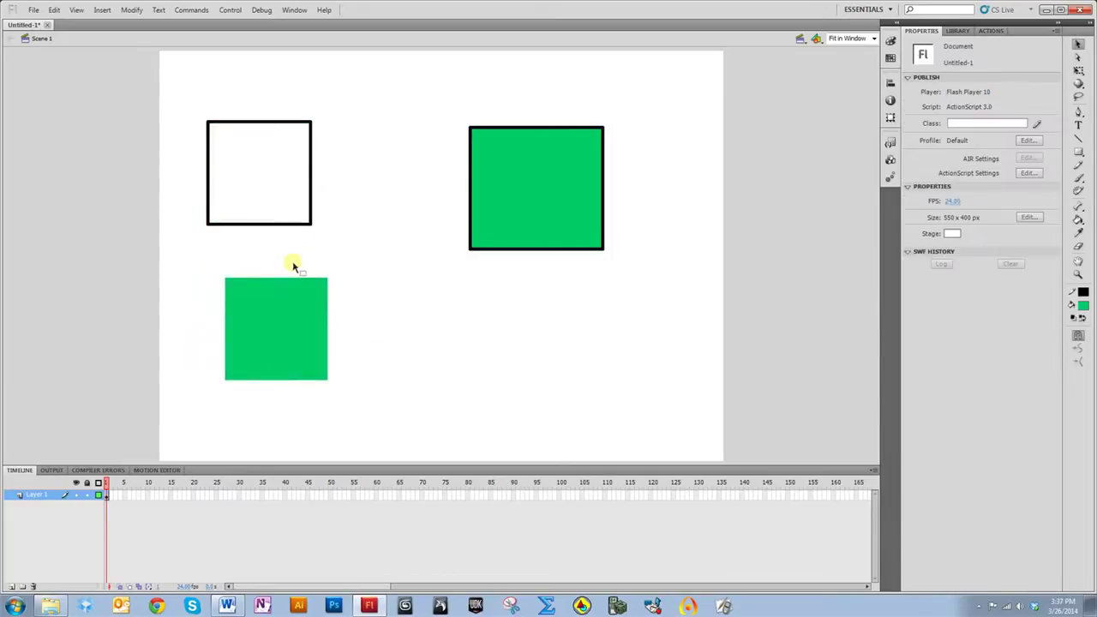
- Pull the bottom, right and top outline segments of the merge-mode square away from their original positions one at a time
left_click(264, 224)
left_click_drag(276, 227, 275, 279)
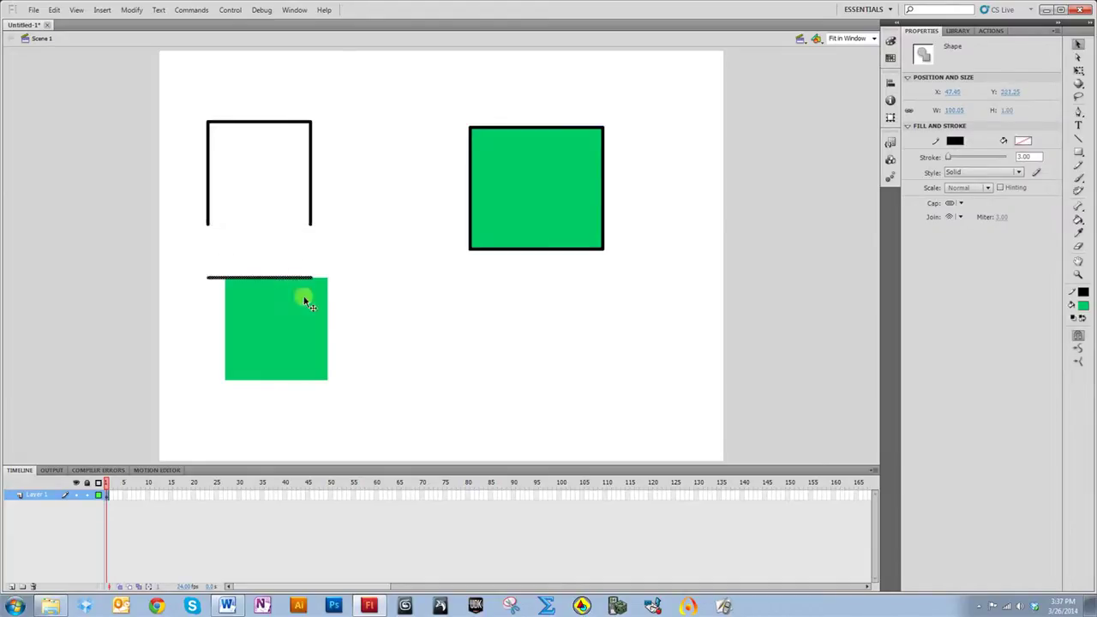
left_click(325, 213)
left_click_drag(309, 183, 365, 197)
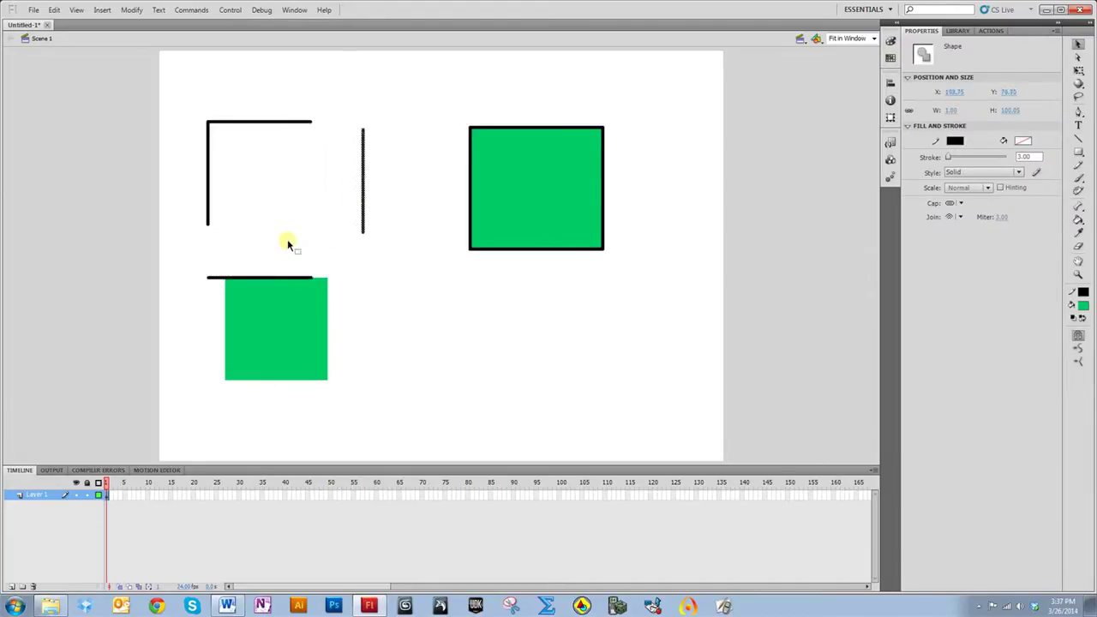
left_click(255, 123)
left_click_drag(264, 122, 272, 95)
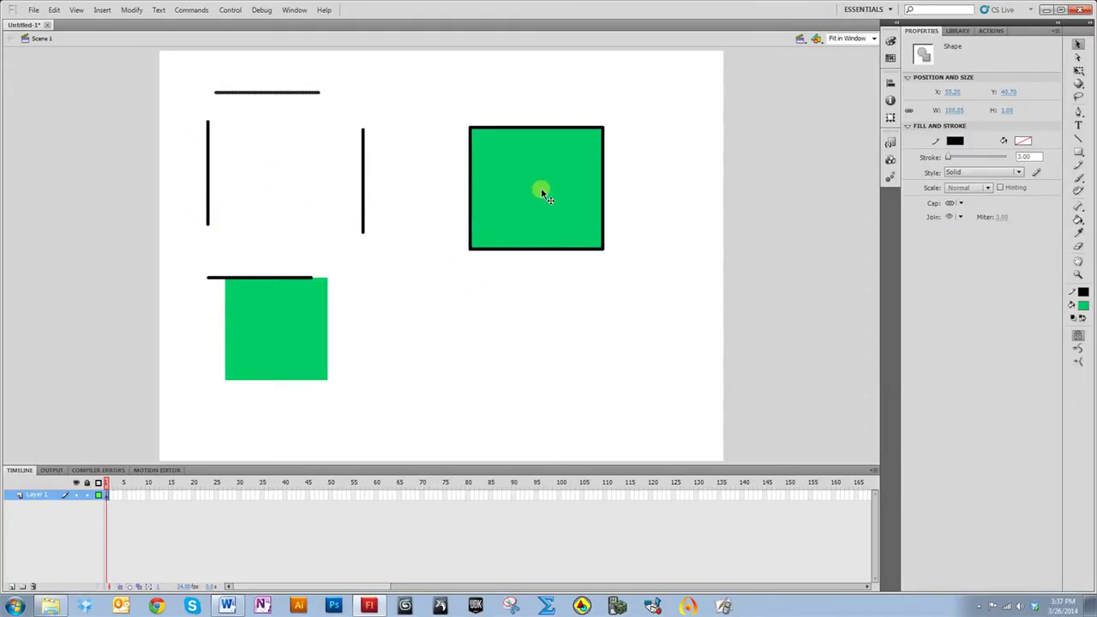
- Move the Object Drawing rectangle slightly upward as one piece, and delete all shapes from the stage
left_click(566, 200)
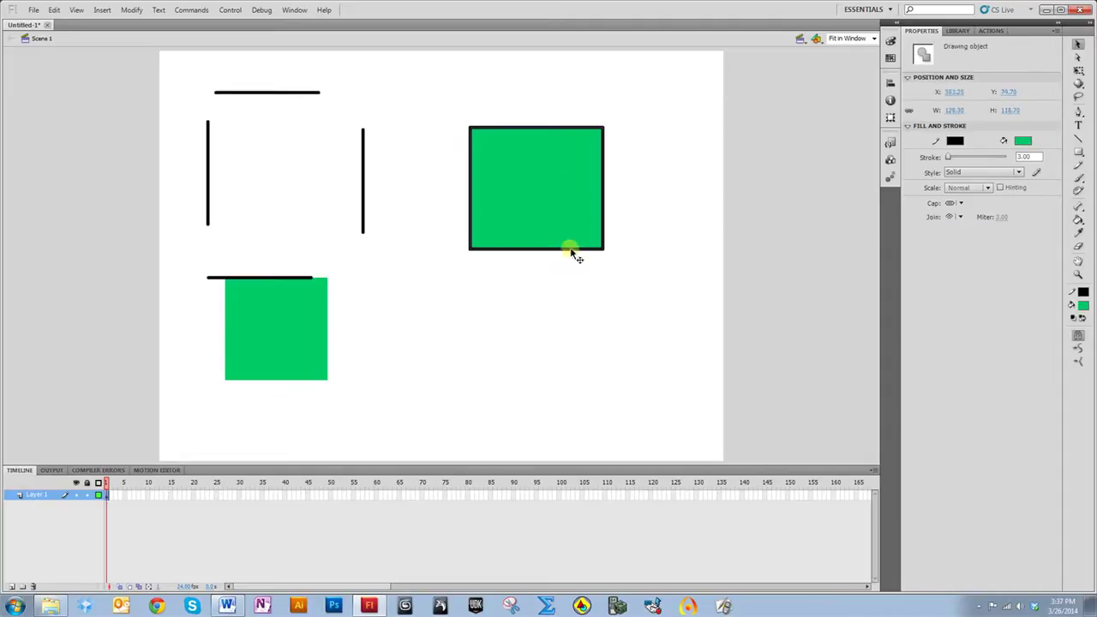
mouse_move(548, 216)
left_mouse_down()
mouse_move(562, 328)
mouse_move(542, 210)
mouse_move(583, 377)
mouse_move(611, 377)
mouse_move(564, 279)
mouse_move(564, 216)
left_mouse_up()
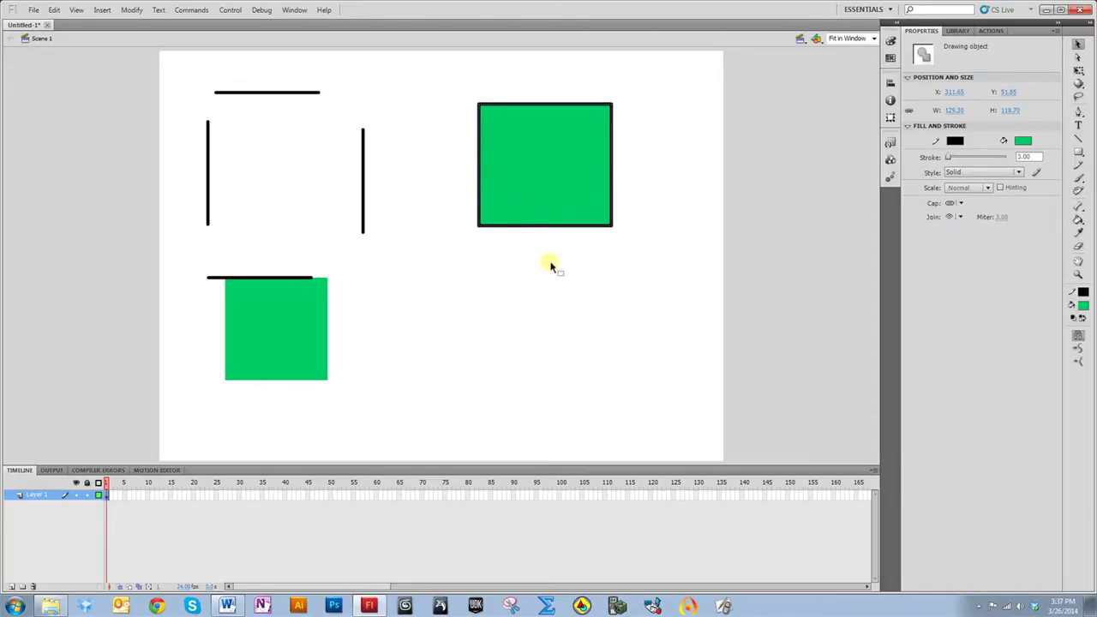
mouse_move(180, 70)
left_mouse_down()
mouse_move(266, 165)
mouse_move(664, 396)
left_mouse_up()
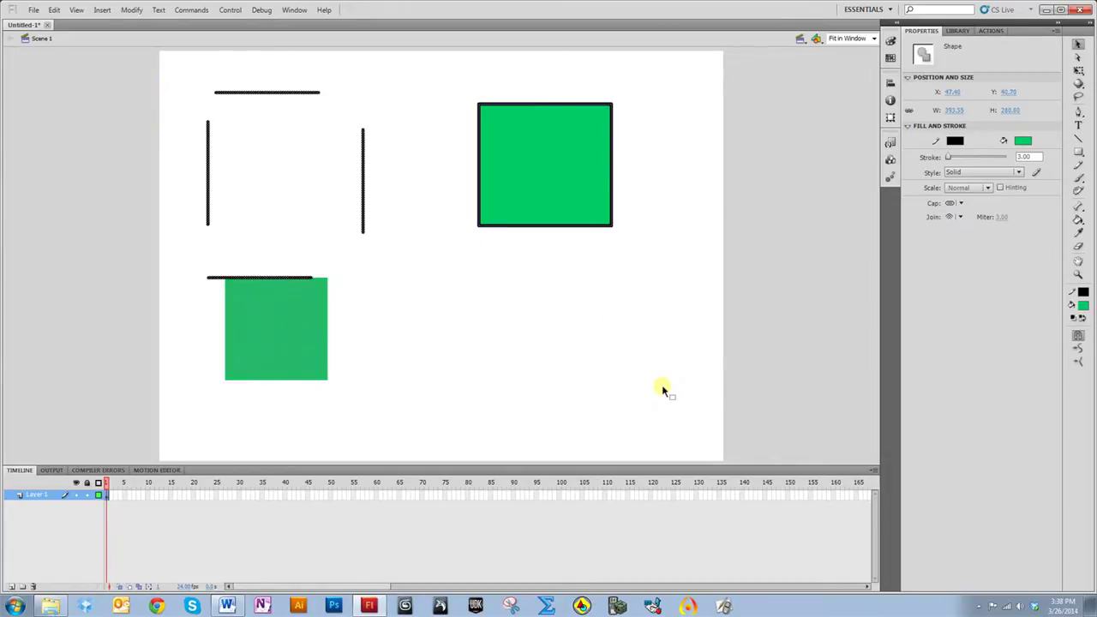
key("Delete")
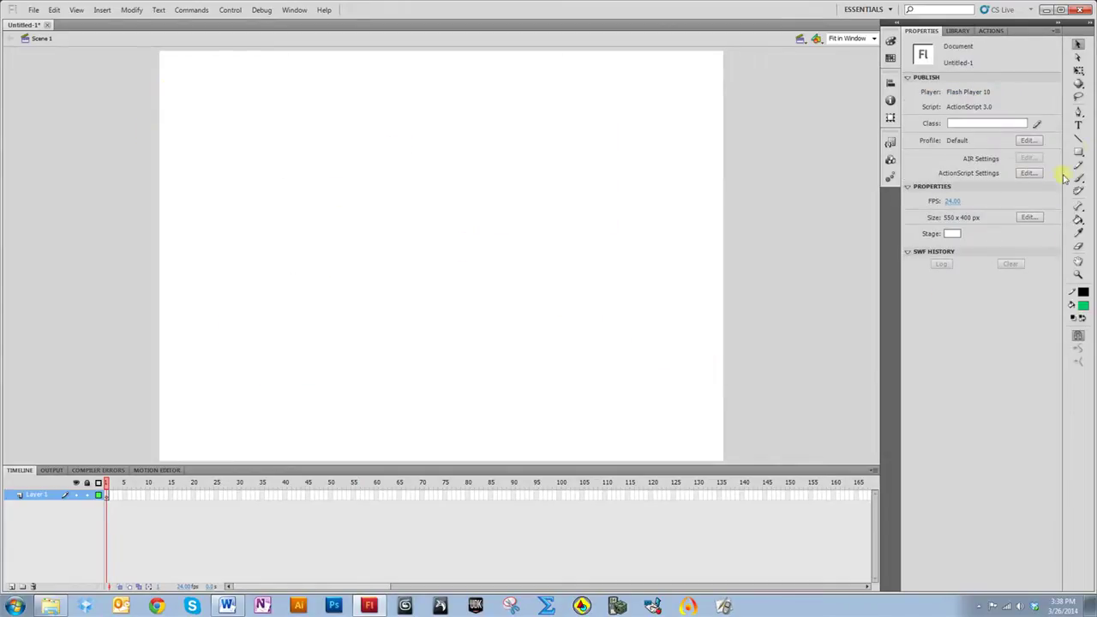
- Draw a wide green oval with the Oval Tool in merge mode at the stage's upper left
left_click(1079, 151)
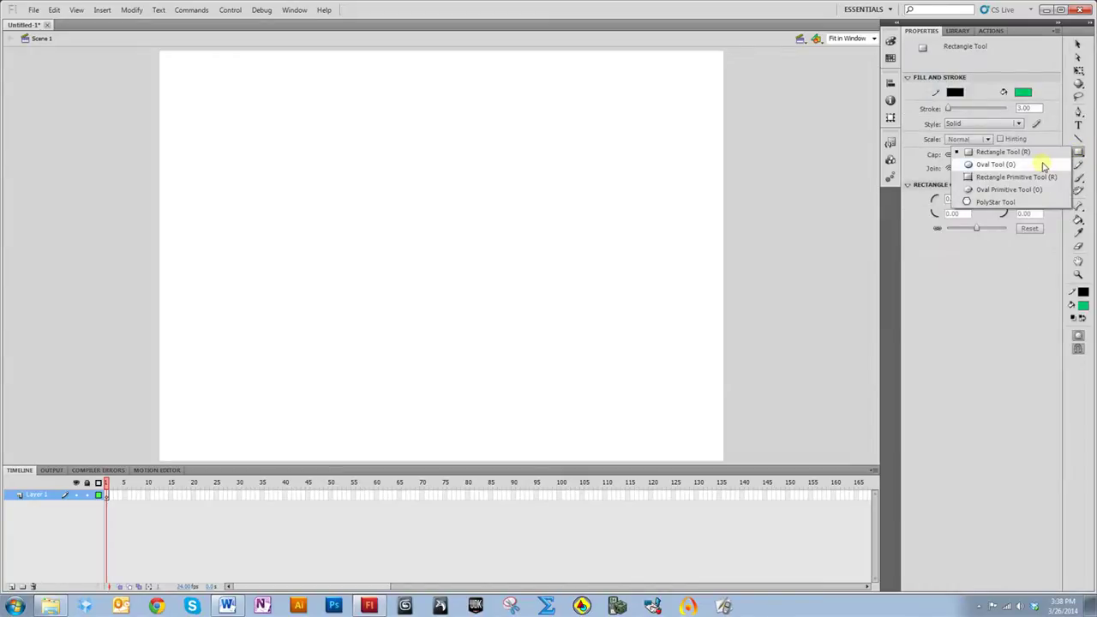
left_click(1082, 151)
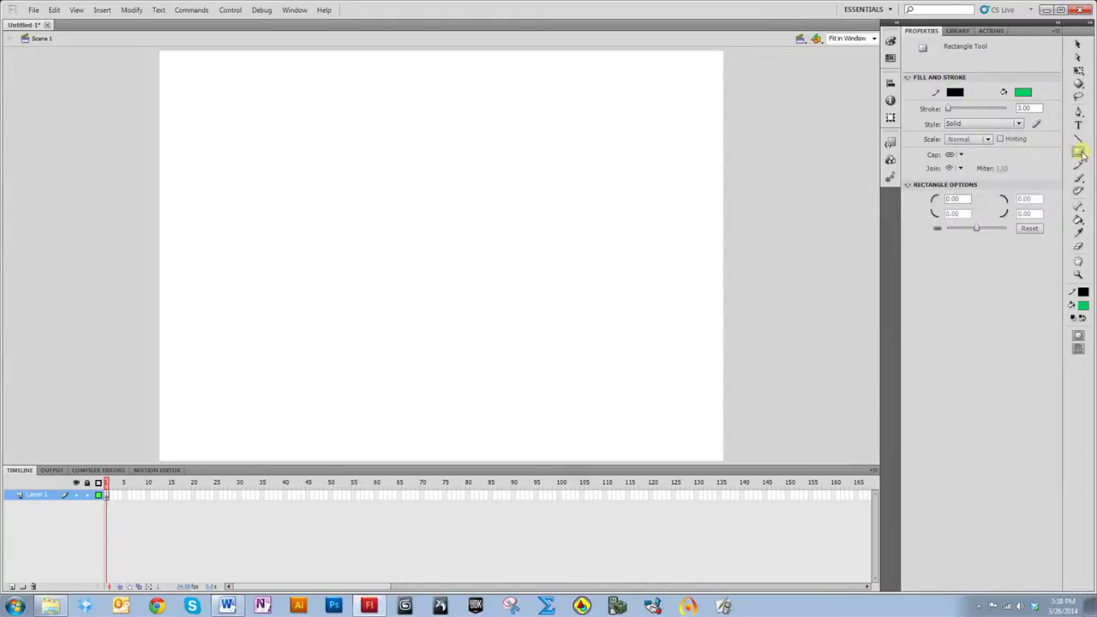
left_click(1078, 157)
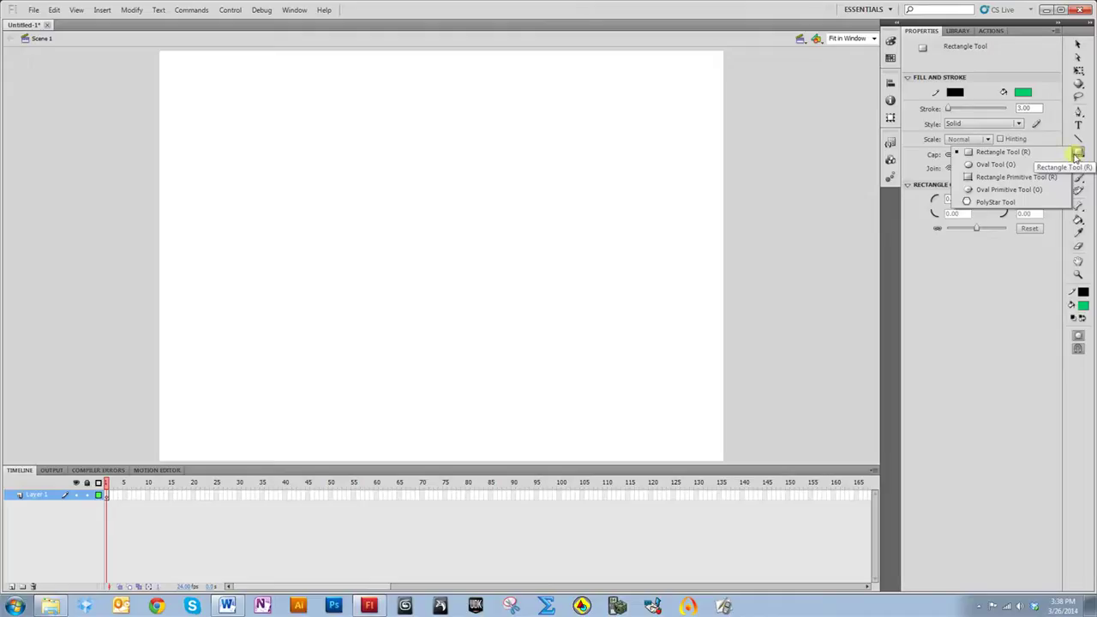
left_click(1046, 166)
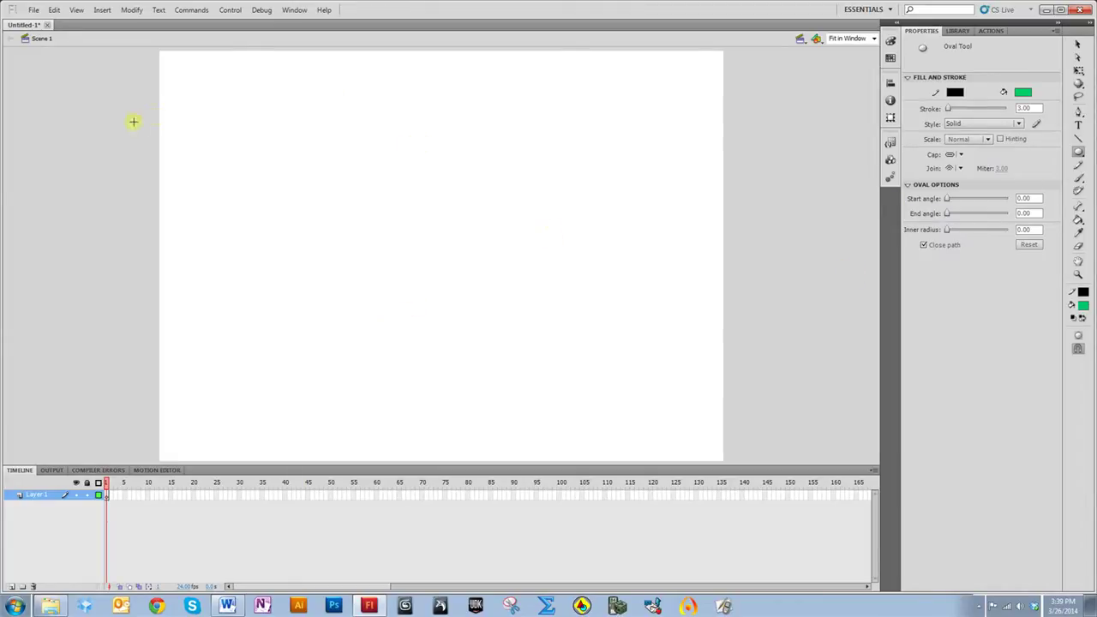
mouse_move(202, 124)
left_mouse_down()
mouse_move(306, 177)
mouse_move(302, 190)
left_mouse_up()
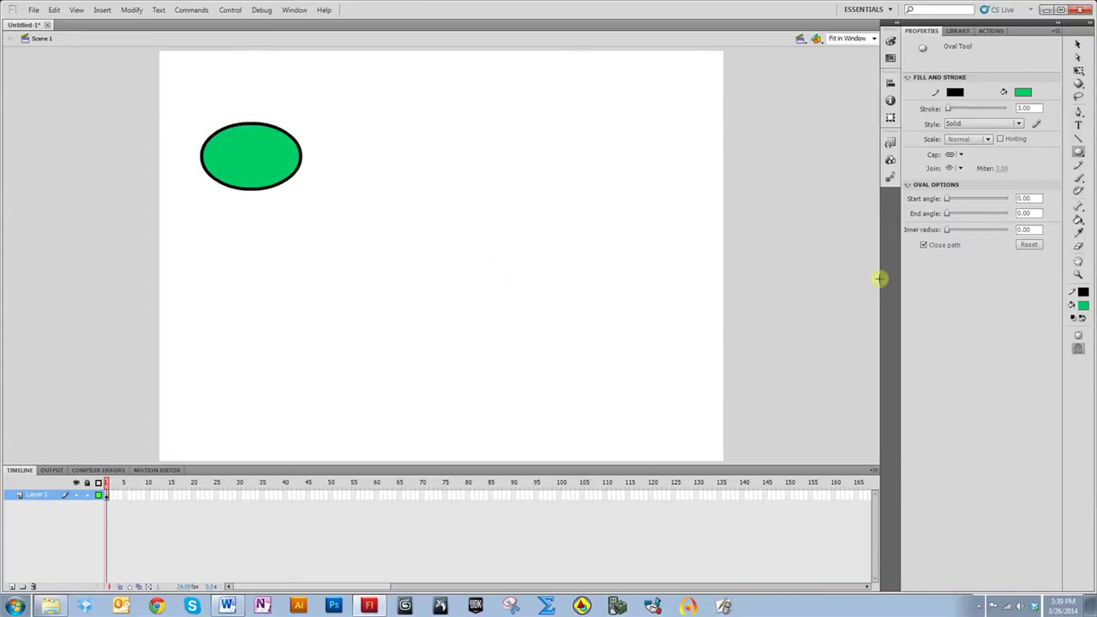
- Set the fill to dark teal and draw an upright oval overlapping the right end of the green oval
left_click(1083, 305)
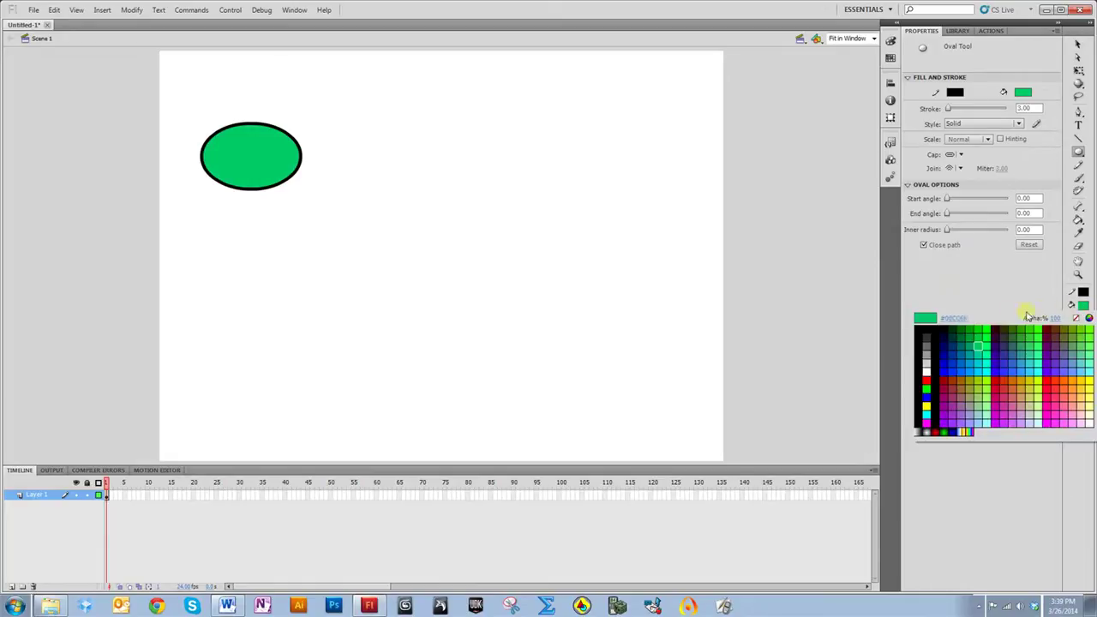
left_click(963, 349)
left_click_drag(262, 259, 354, 111)
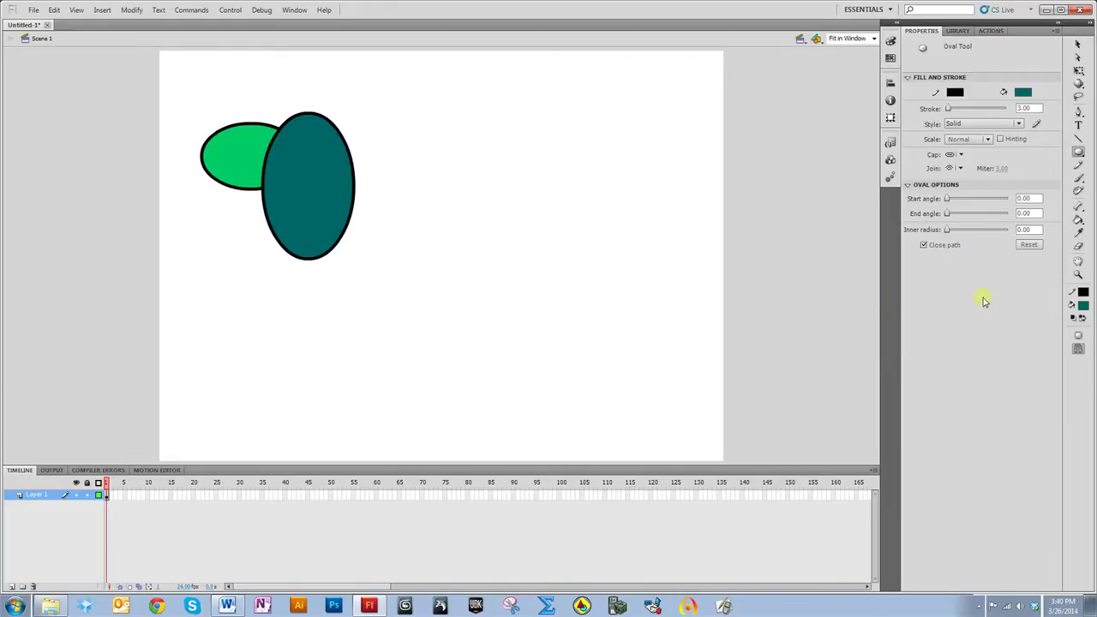
- Replace the teal oval with a dark navy upright oval about 86 by 134 px overlapping the green oval's right end
left_click(1083, 306)
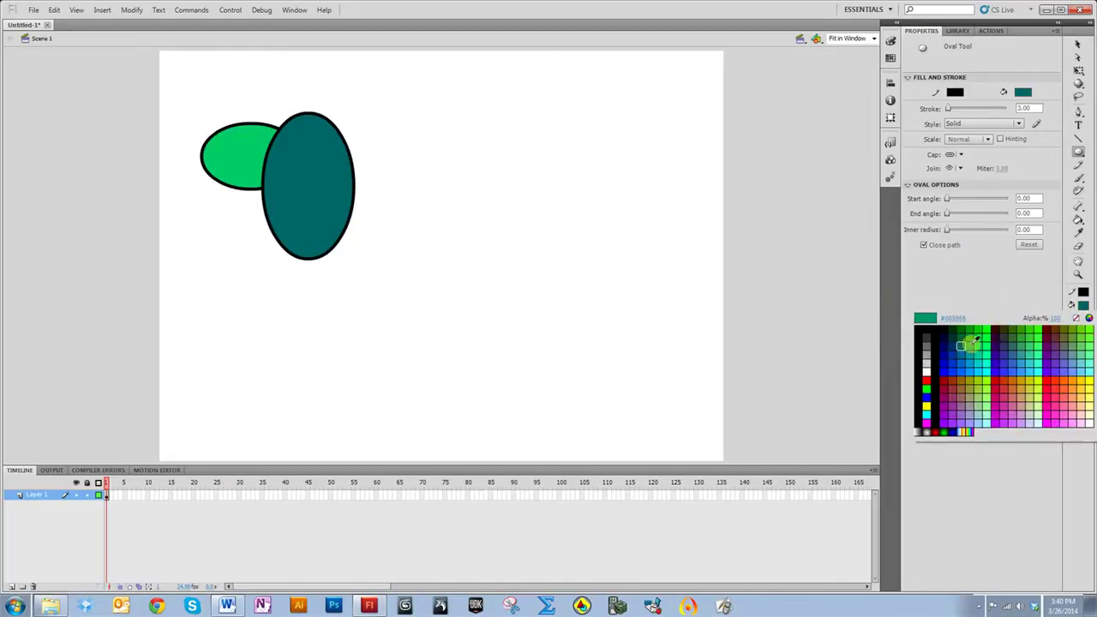
left_click(951, 347)
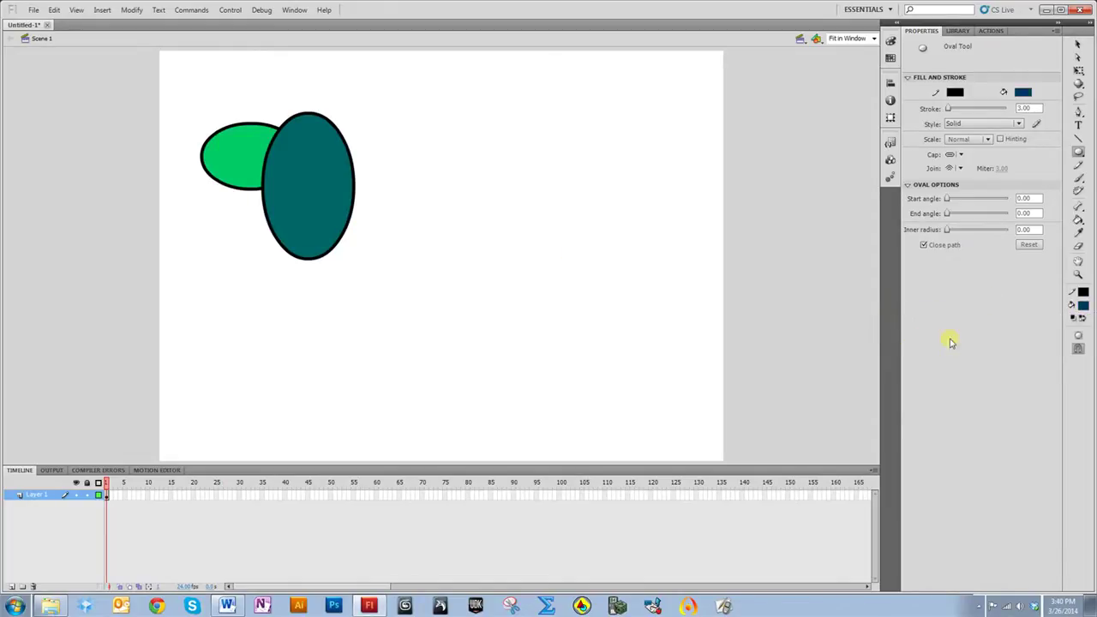
key("ctrl+z")
left_click_drag(271, 228, 358, 90)
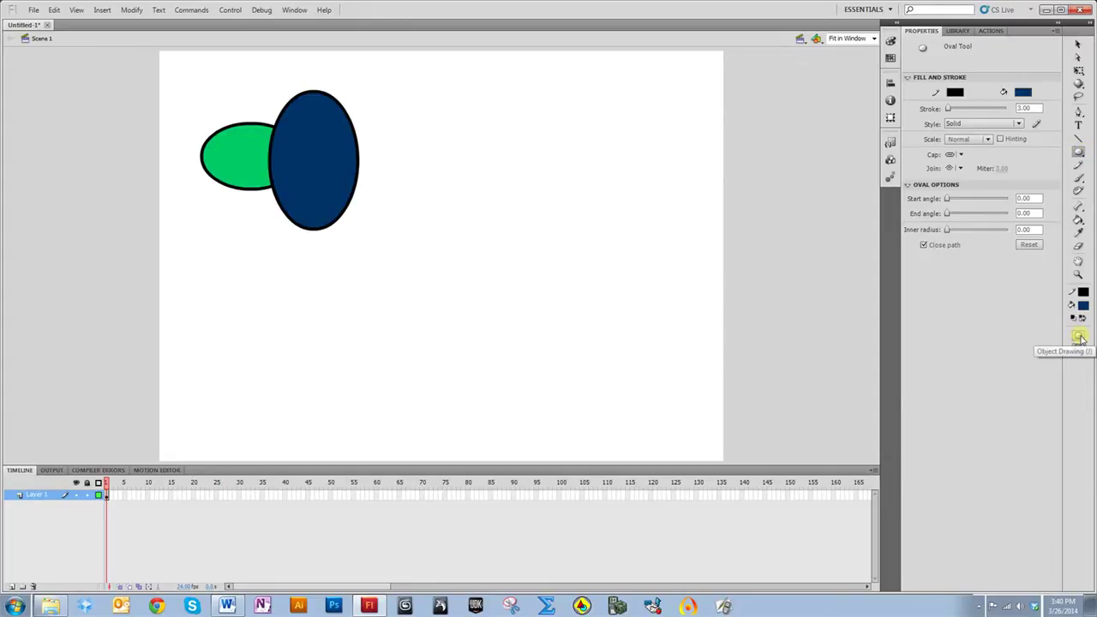
- Draw a bright green oval about 120 by 75 px in Object Drawing mode near the middle of the stage
left_click(1082, 306)
left_click(988, 337)
left_click_drag(429, 188, 554, 264)
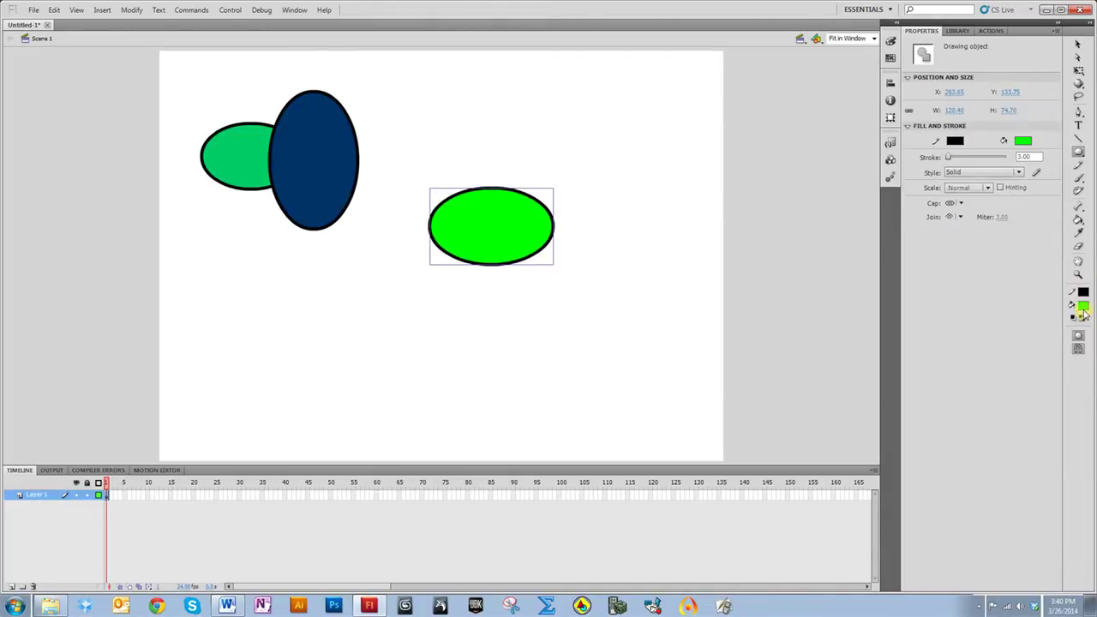
- Restore the bright green oval's fill after choosing blue, and draw a blue upright drawing object about 93 by 157 px overlapping its right end
left_click(1083, 310)
left_click(949, 358)
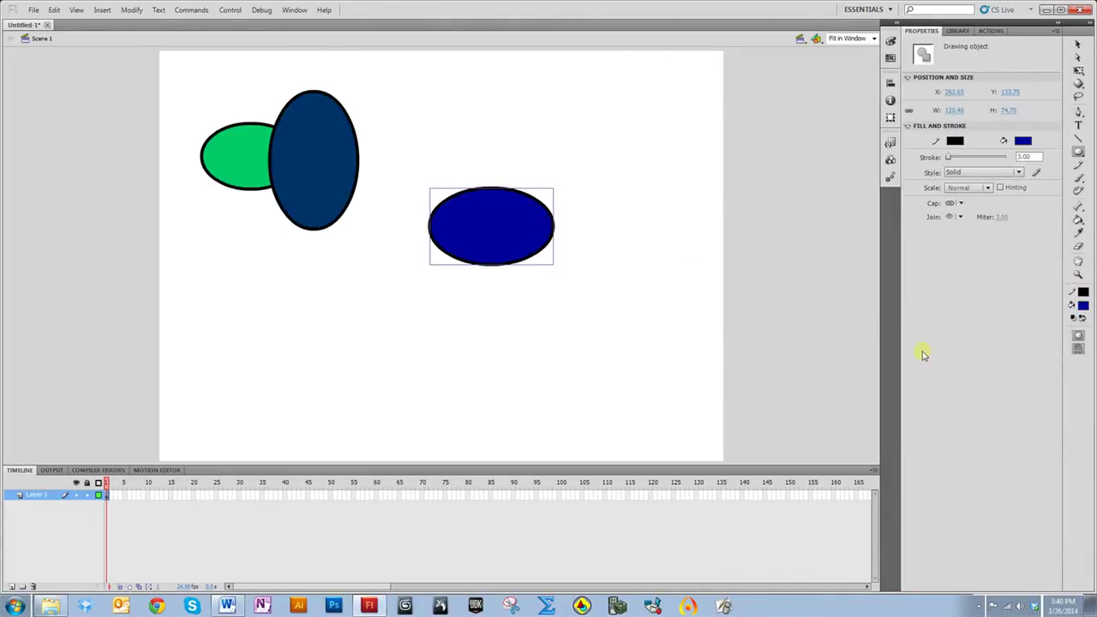
key("ctrl+z")
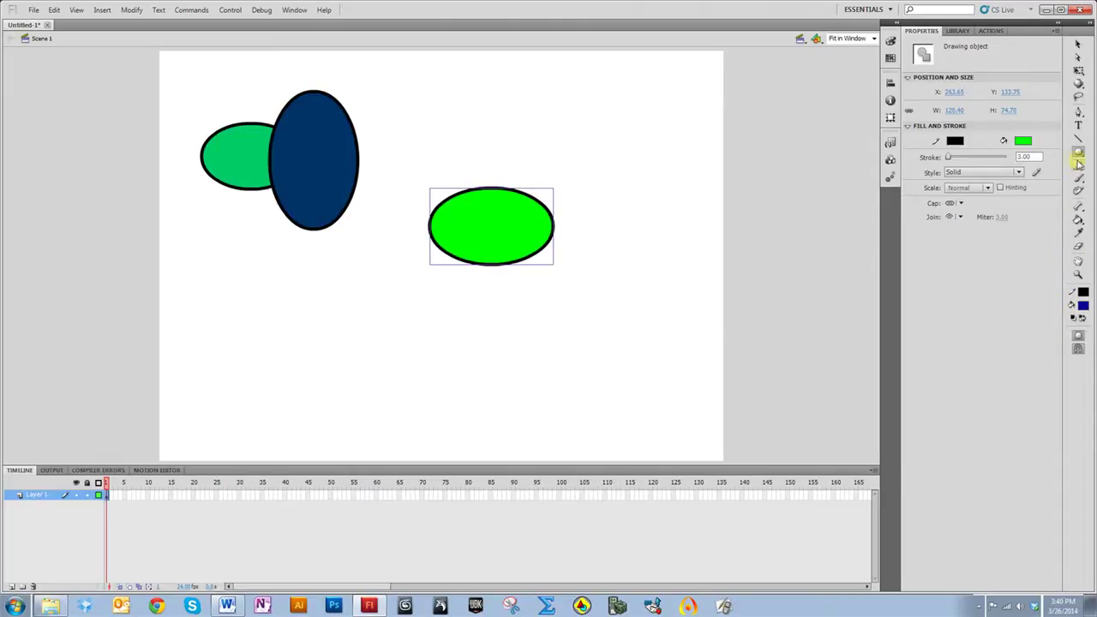
left_click_drag(534, 311, 630, 149)
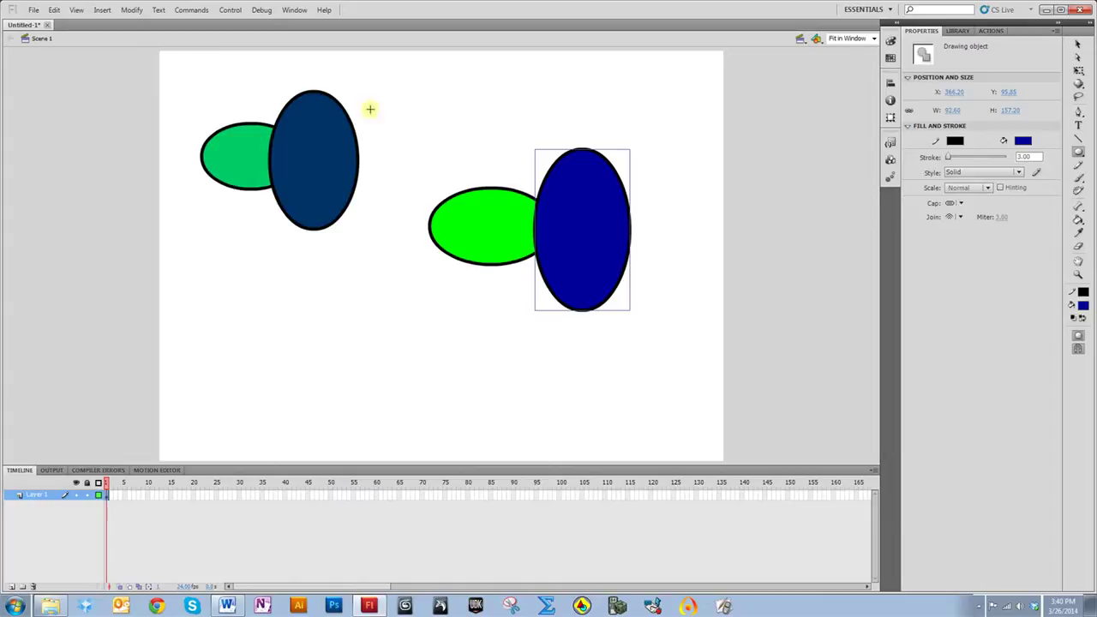
- Move the navy merge-mode oval with its fill and outline down off the green oval, and undo the move
left_click(1078, 47)
left_click(434, 113)
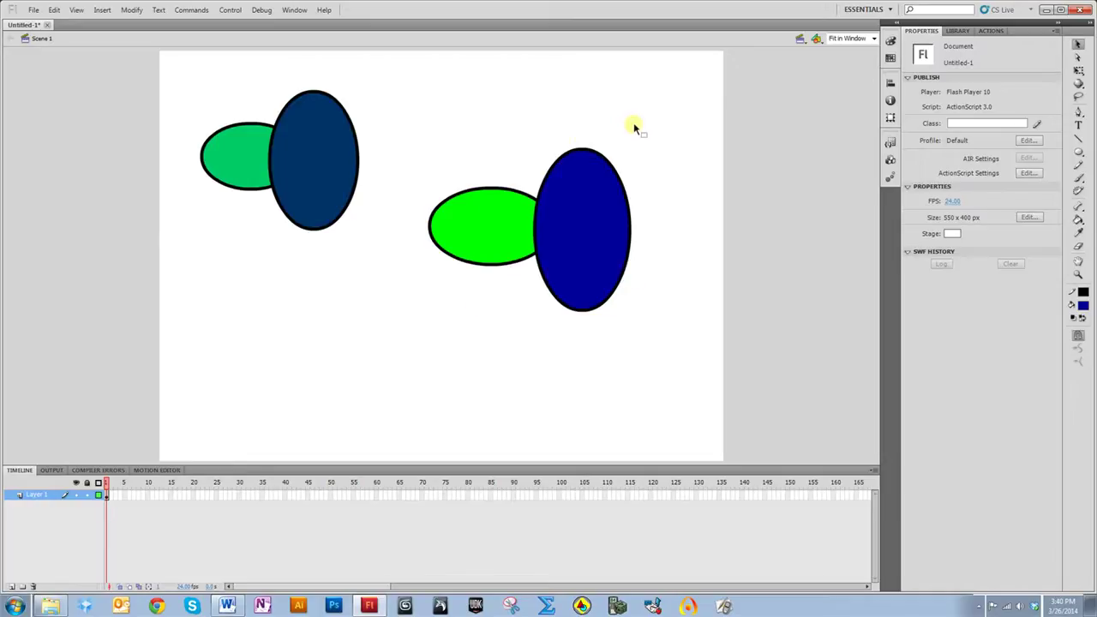
left_click(307, 142)
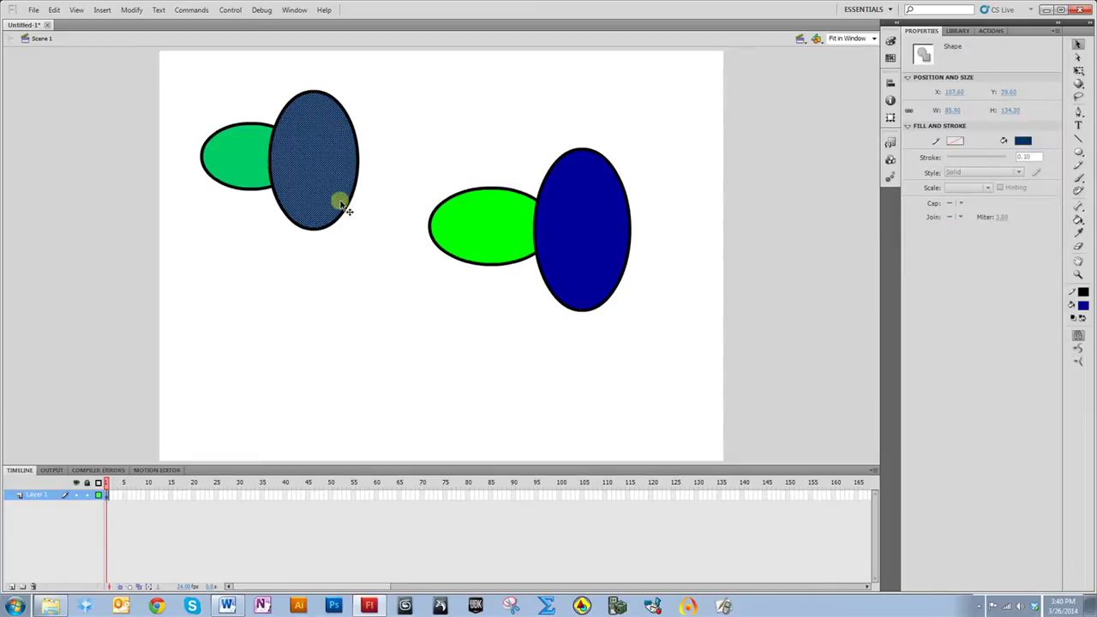
double_click(358, 151)
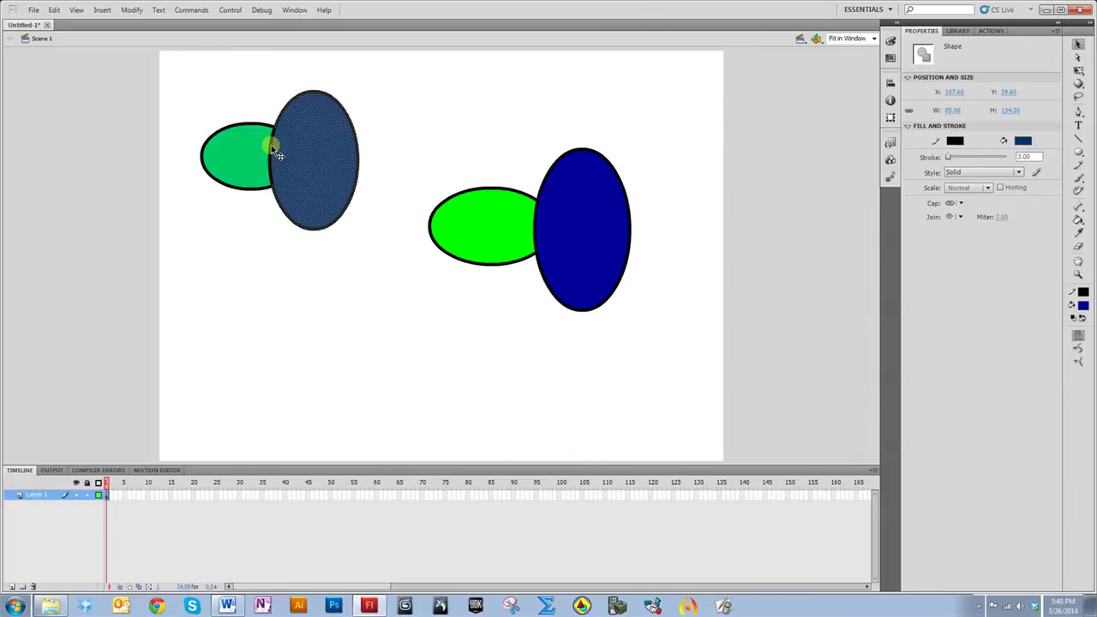
left_click_drag(320, 177, 312, 333)
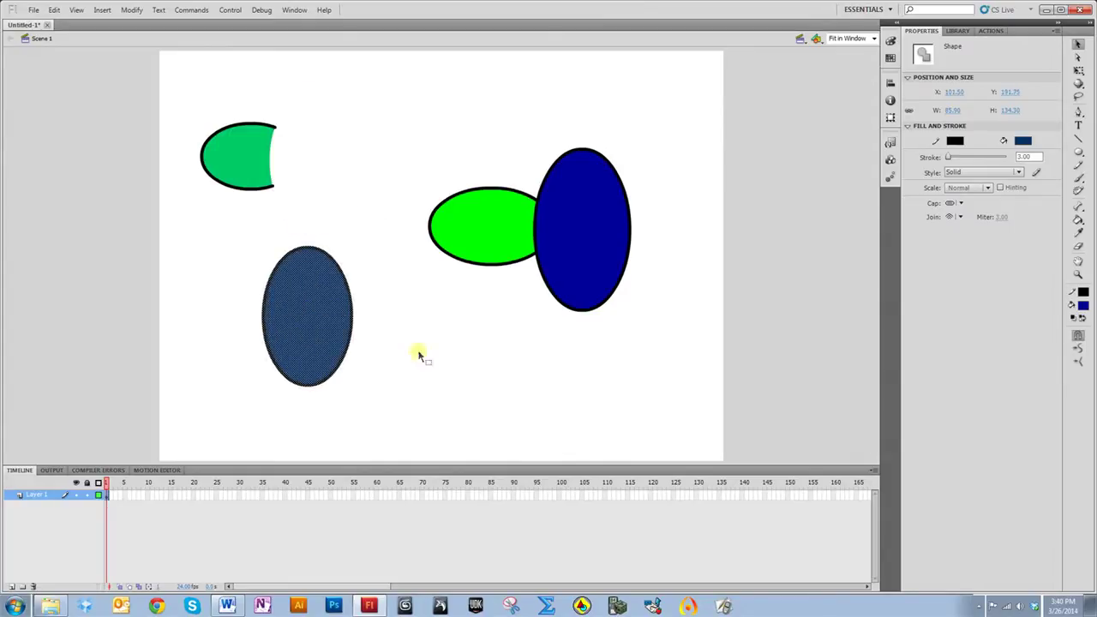
key("ctrl+z")
- Move the navy merge-mode oval's fill down and the green oval's fill up-left, leaving both outlines in place
left_click(252, 195)
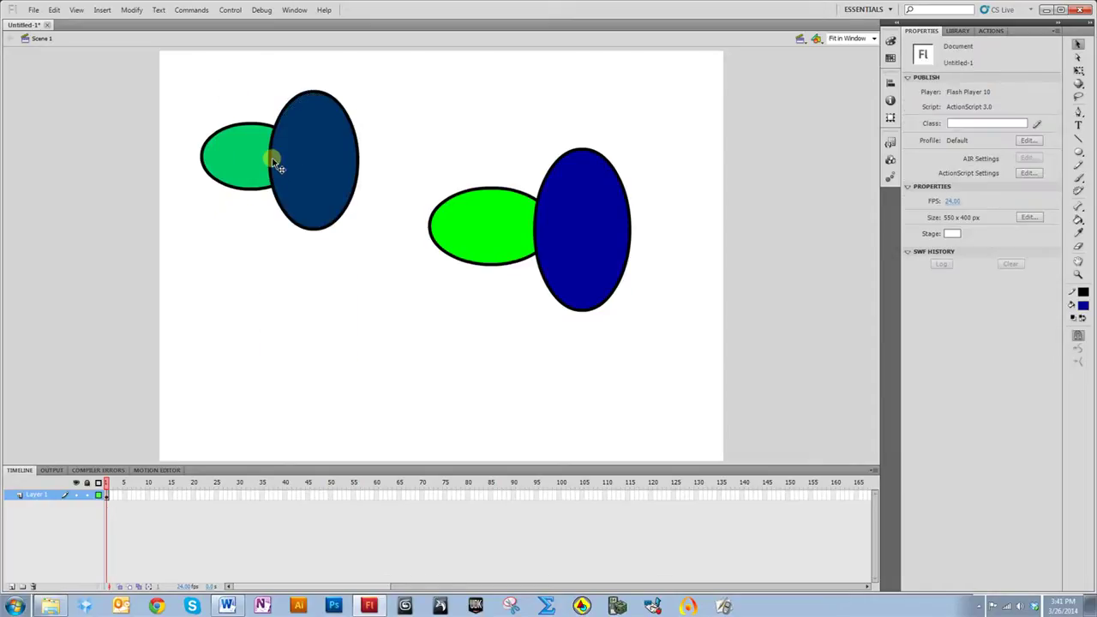
left_click(269, 160)
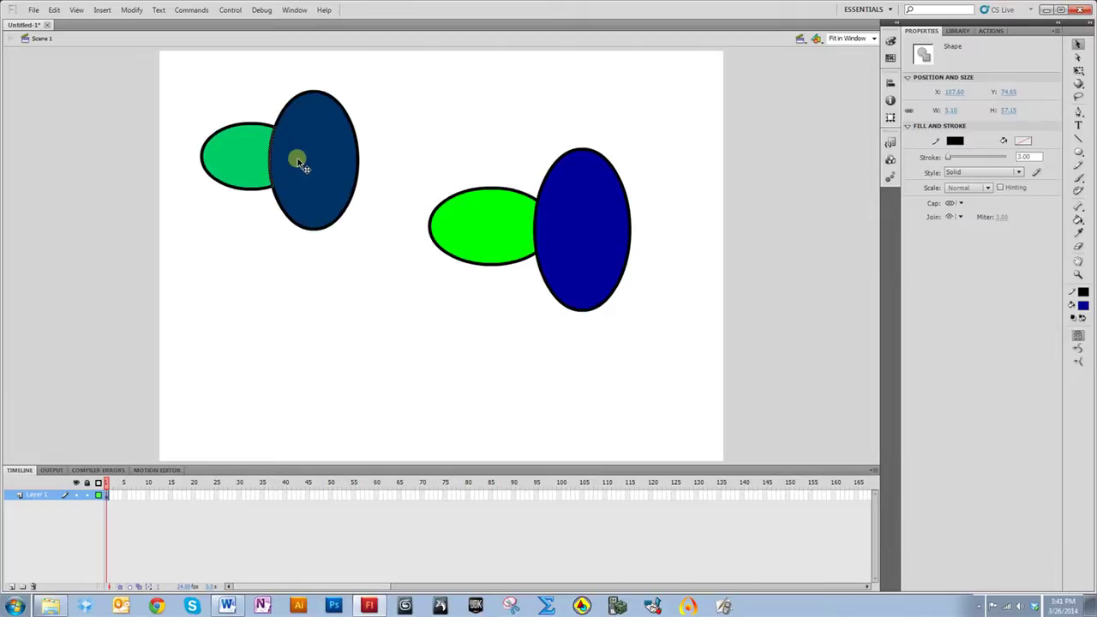
left_click_drag(297, 158, 284, 286)
left_click_drag(266, 149, 221, 92)
- Undo a reshaping of the green oval's empty outline, and move the whole open outline down-left
left_click_drag(227, 190, 205, 224)
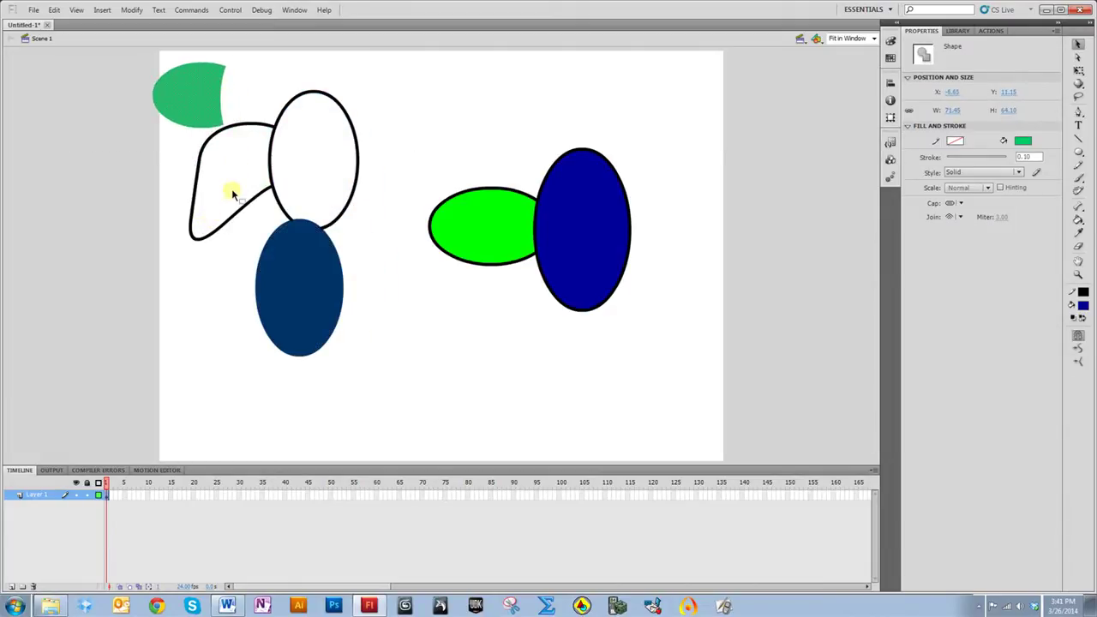
key("ctrl+z")
left_click(218, 186)
left_click_drag(218, 186, 190, 225)
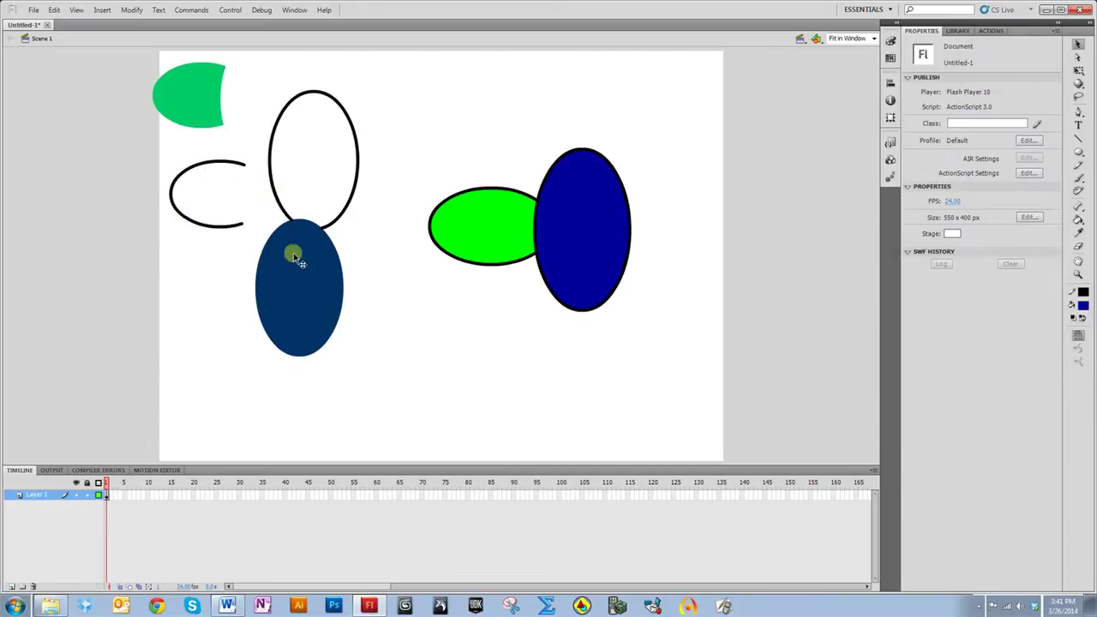
- Drop the navy fill over the loose outlines, deselect it, and pull it back down clear of them
mouse_move(289, 253)
left_mouse_down()
mouse_move(292, 286)
mouse_move(248, 331)
mouse_move(297, 342)
mouse_move(350, 240)
mouse_move(343, 344)
mouse_move(318, 330)
mouse_move(340, 245)
mouse_move(288, 354)
mouse_move(281, 252)
mouse_move(264, 217)
left_mouse_up()
left_click(328, 351)
left_click(374, 323)
left_click(217, 324)
left_click_drag(251, 180, 281, 321)
- Move the green merge-mode fill down-right to between the loose outlines, and deselect it
left_click(153, 296)
left_click_drag(183, 97, 269, 220)
left_click(197, 347)
left_click(192, 347)
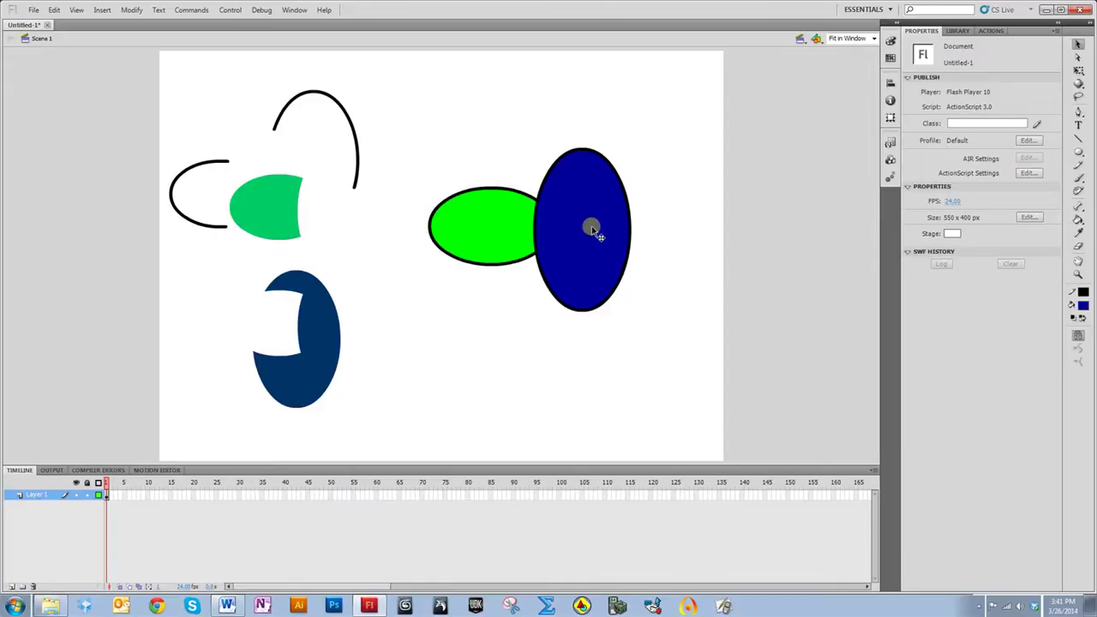
- Move the blue and bright green drawing objects across each other, finishing with the blue oval over the green oval's left end
left_click(593, 250)
left_click_drag(592, 250, 661, 262)
left_click_drag(484, 268, 582, 259)
left_click_drag(649, 257, 519, 265)
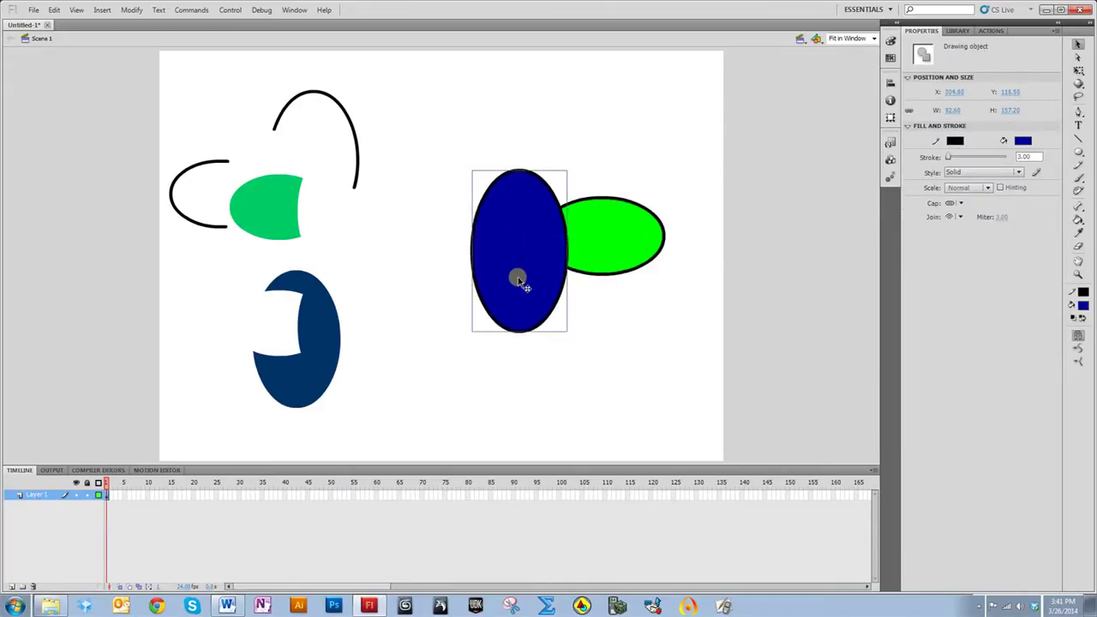
left_click_drag(481, 302, 490, 235)
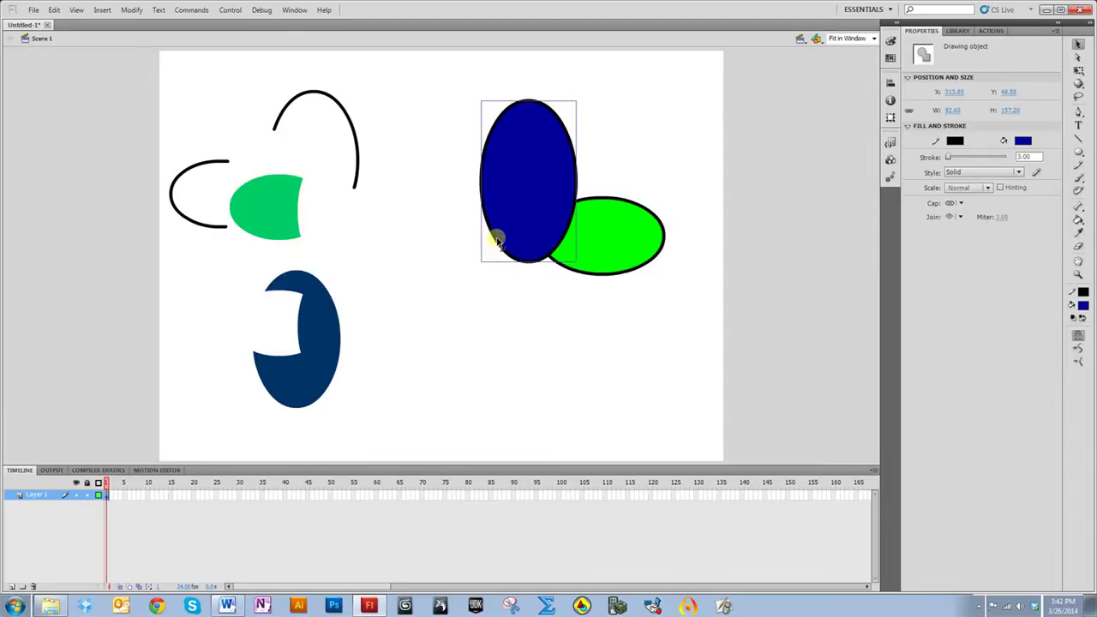
left_click_drag(522, 176, 589, 228)
left_click_drag(651, 250, 642, 228)
left_click_drag(578, 244, 569, 213)
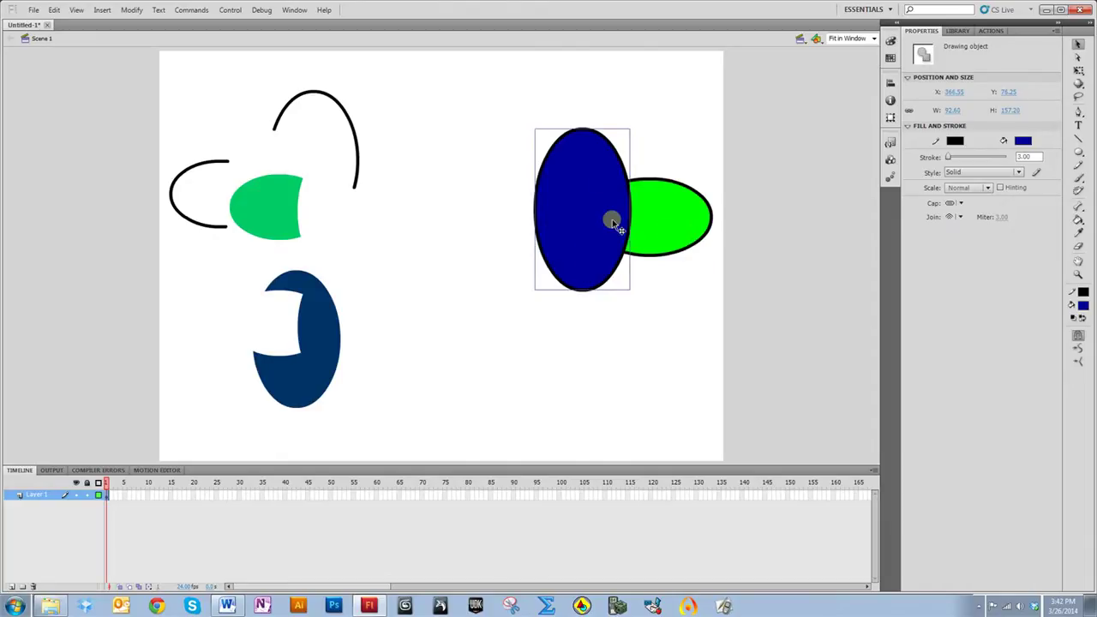
- Select all the merge-mode shapes and drawing objects on the stage and delete them
left_click(1077, 152)
left_click(1081, 338)
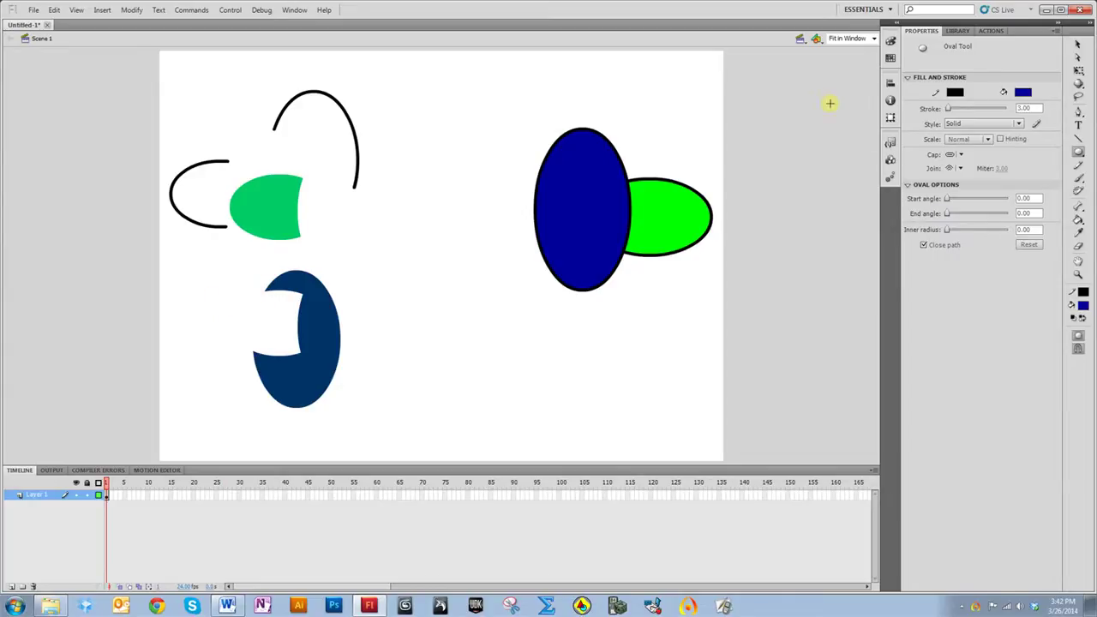
left_click(1080, 46)
left_click_drag(148, 53, 774, 468)
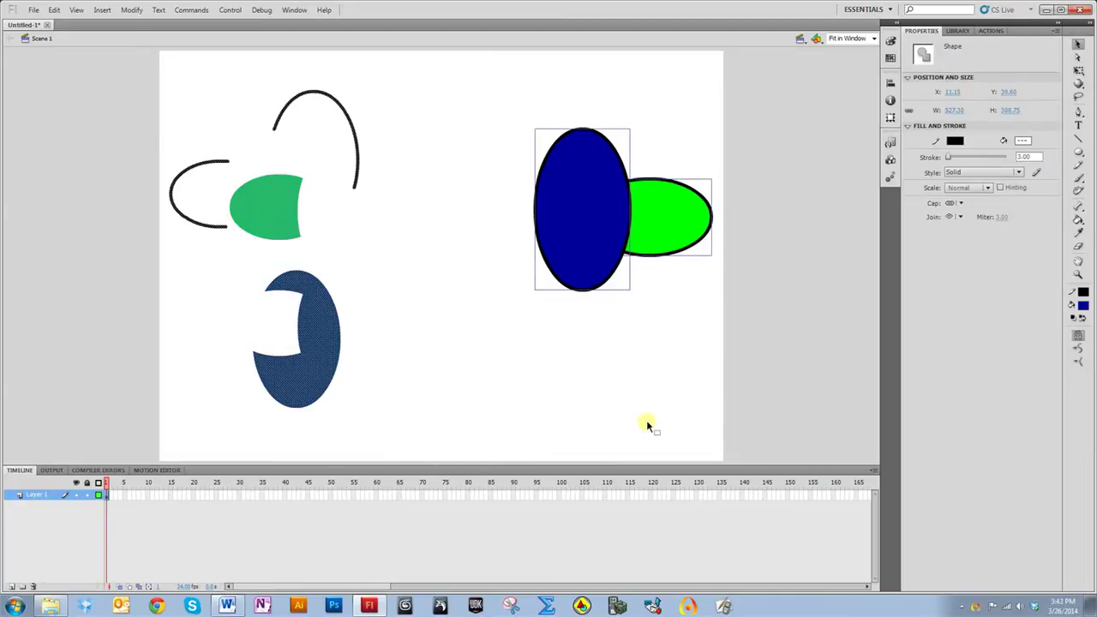
key("Delete")
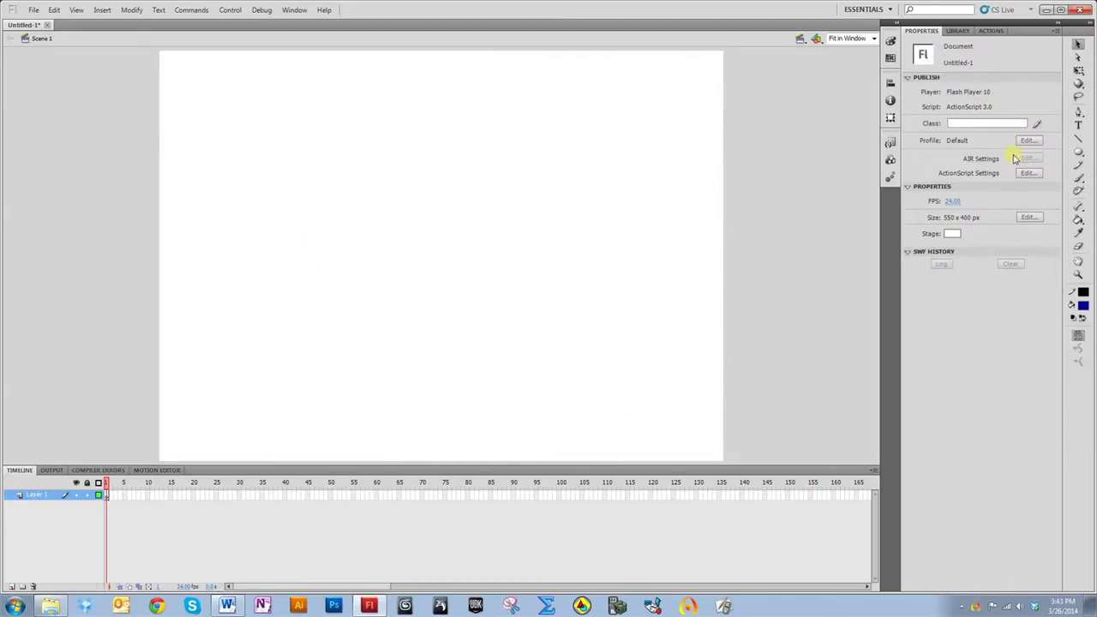
- Draw three separate blue rectangles with black outlines, the first about 120 by 132 px and the last about 113 by 66 px
left_click(1080, 152)
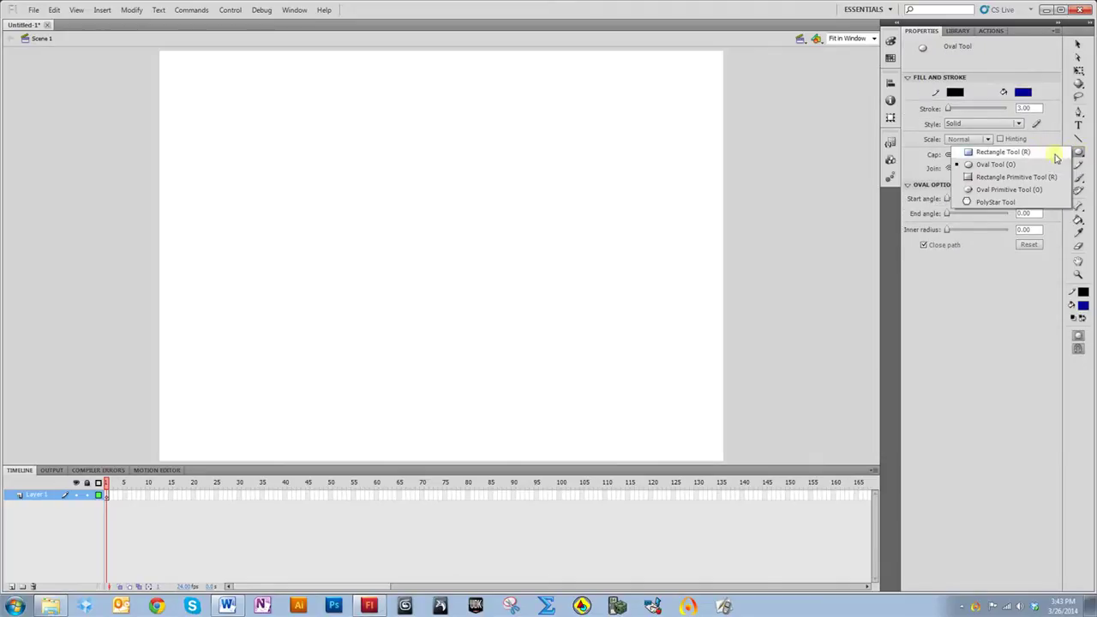
left_click(1003, 152)
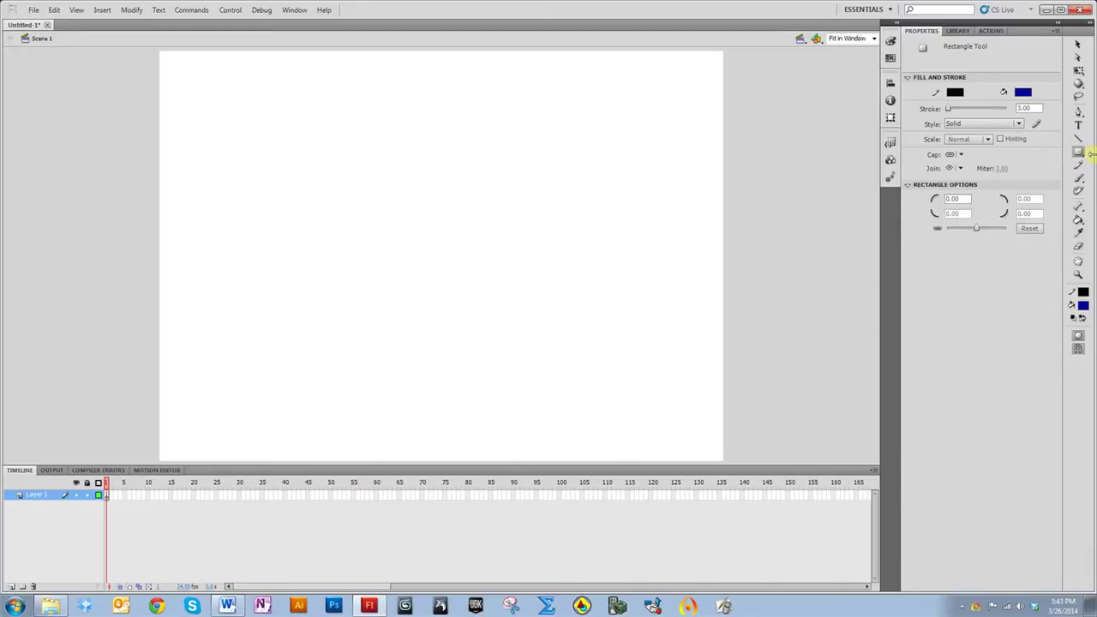
mouse_move(191, 125)
left_mouse_down()
mouse_move(248, 162)
mouse_move(315, 262)
left_mouse_up()
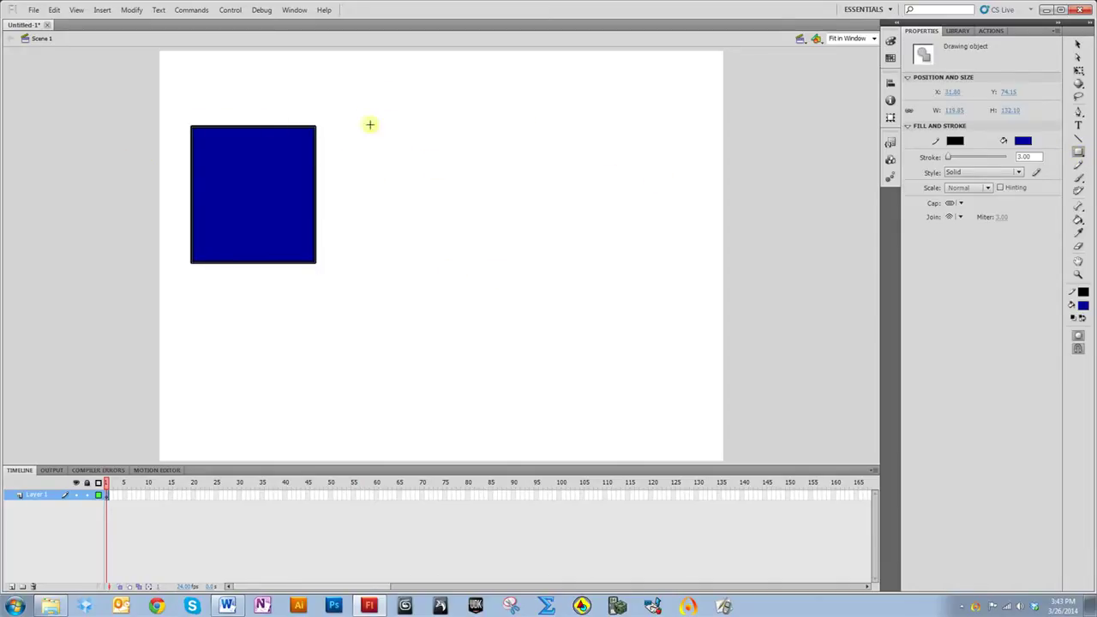
left_click_drag(358, 82, 502, 200)
left_click_drag(362, 269, 480, 337)
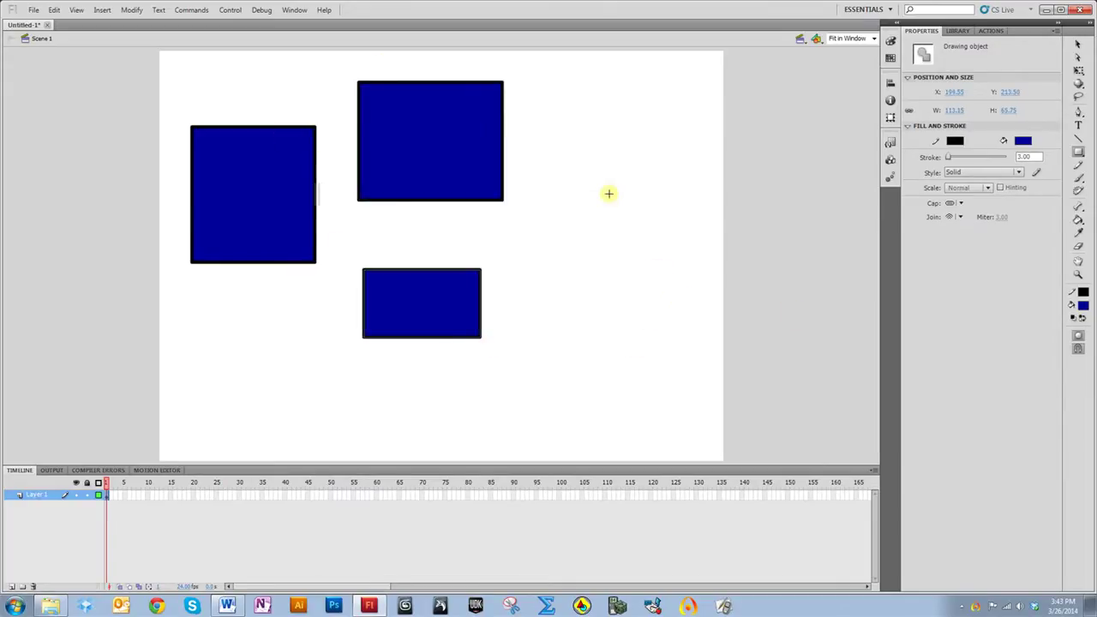
- Give the lowest rectangle a green fill and a dark red stroke with a thickness of 12.55
left_click(956, 142)
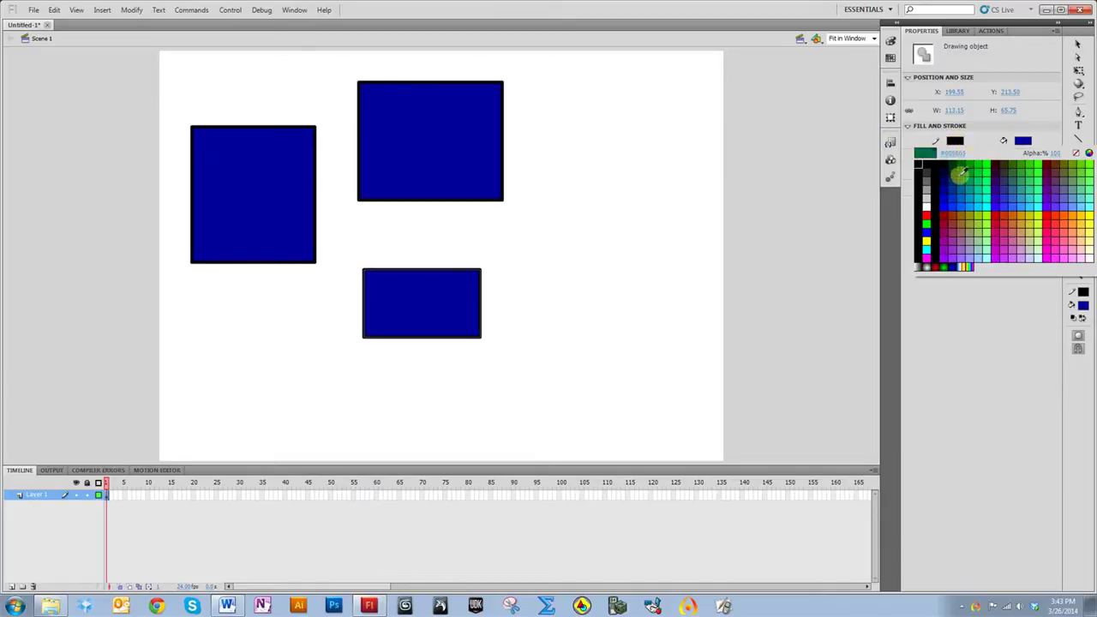
left_click(960, 148)
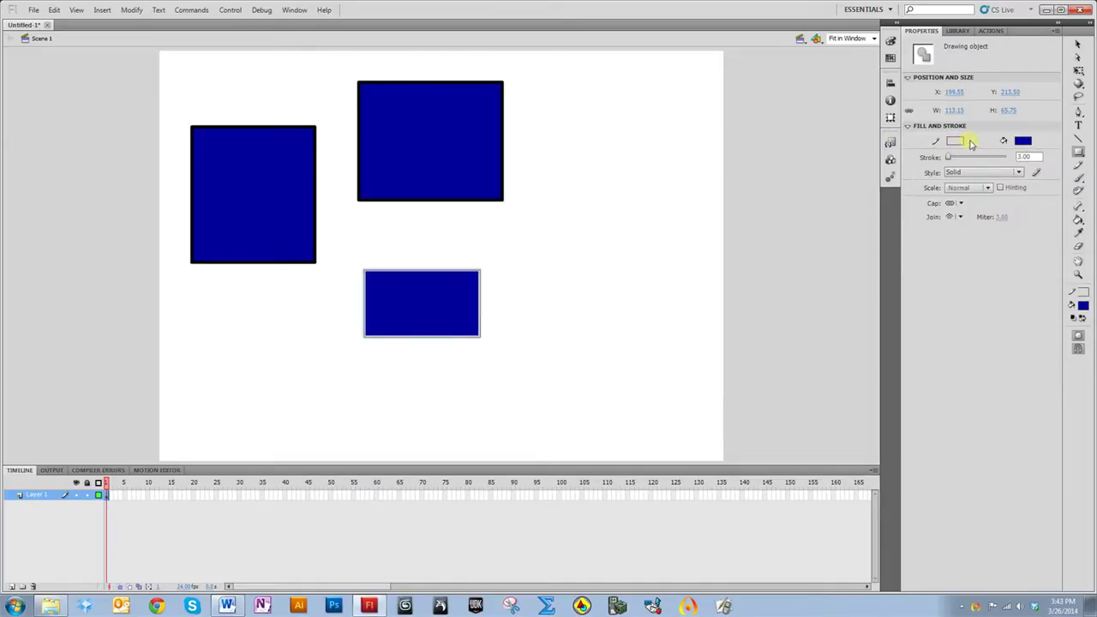
left_click(1020, 143)
left_click(979, 181)
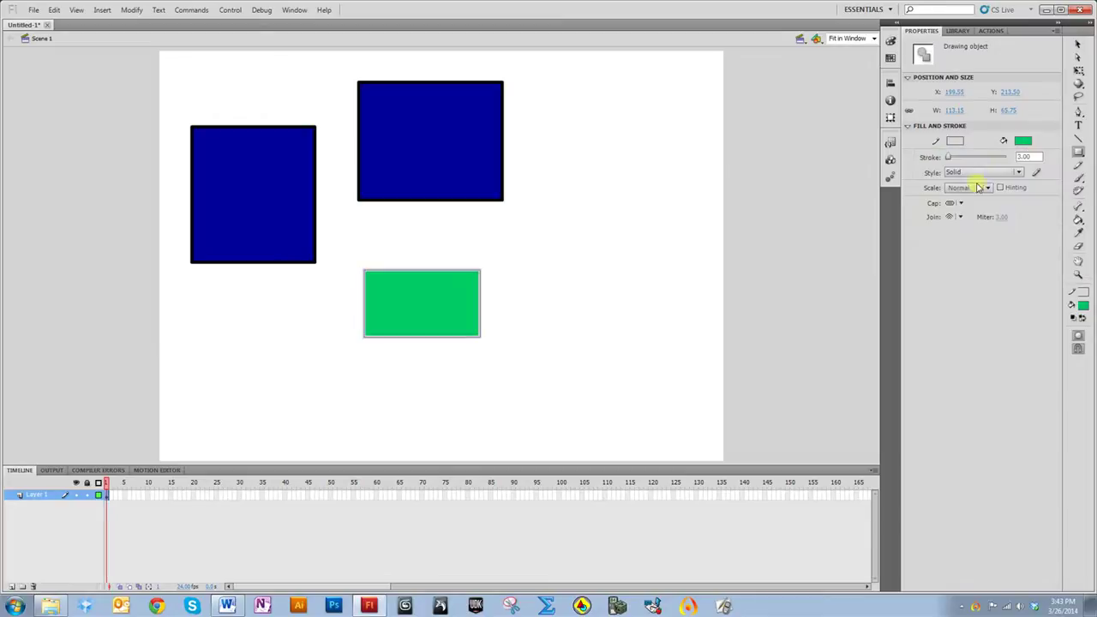
left_click(956, 143)
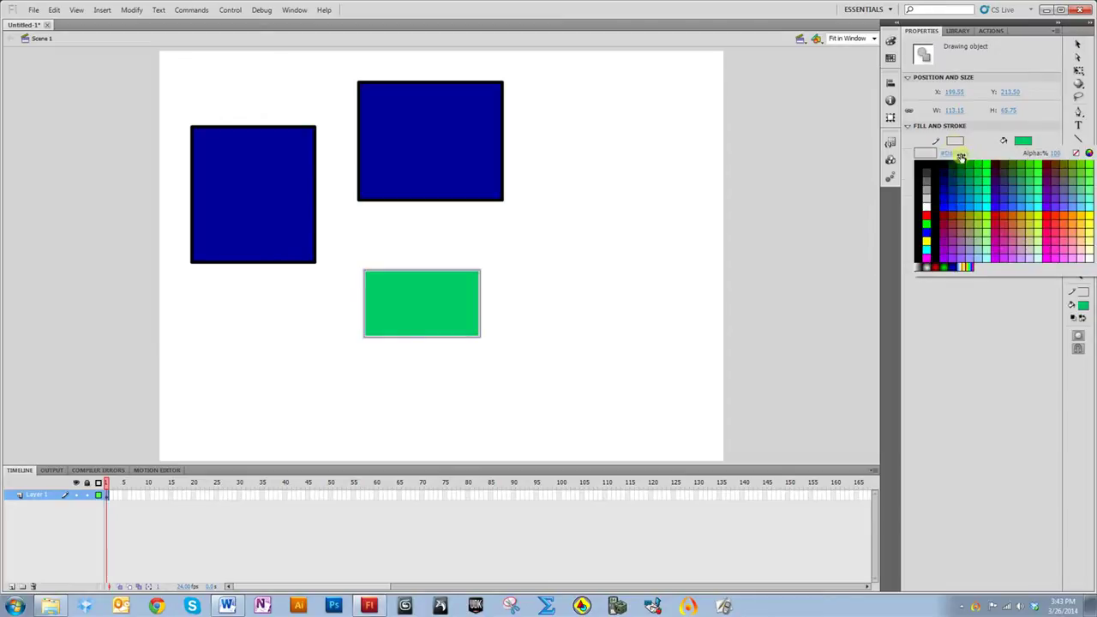
left_click(951, 217)
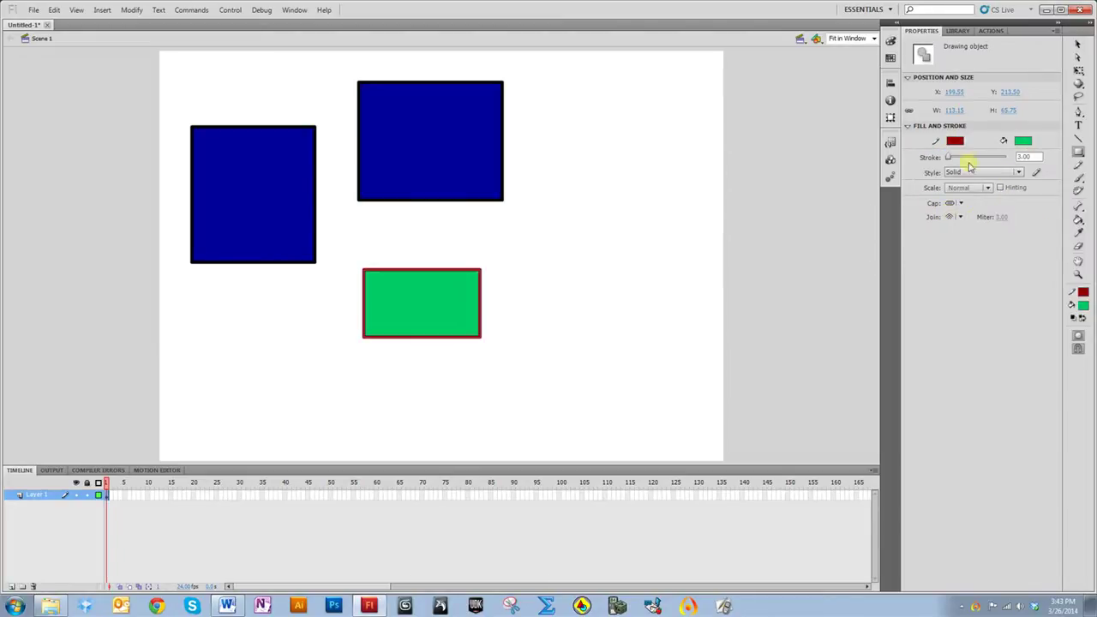
mouse_move(948, 158)
left_mouse_down()
mouse_move(961, 160)
mouse_move(952, 176)
left_mouse_up()
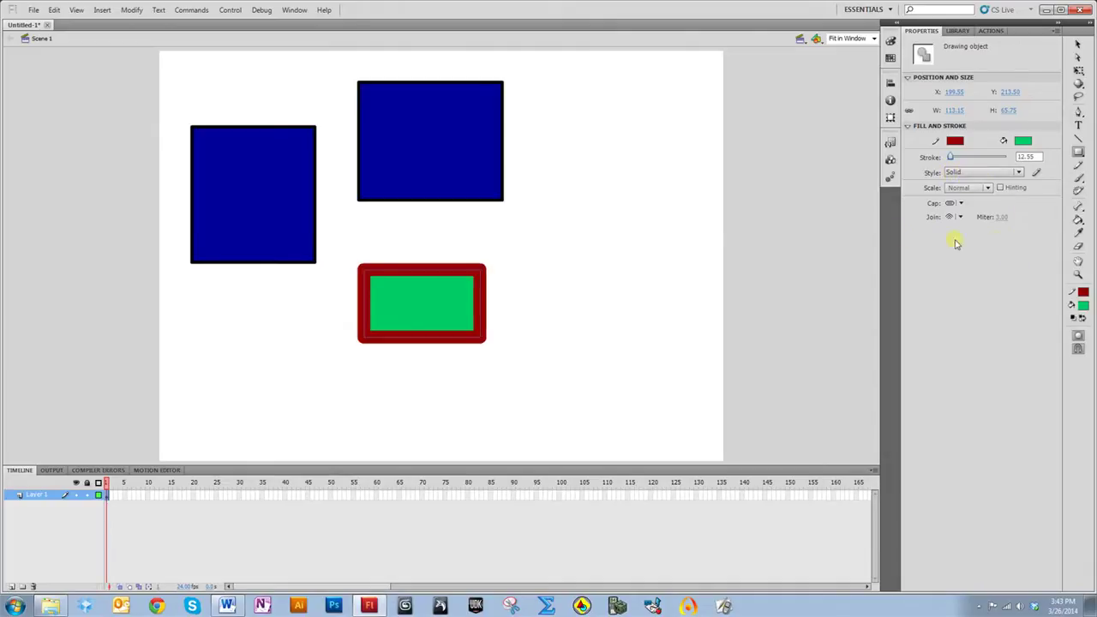
- Draw a rectangle about 76 by 55 px in the right part of the stage, with a 4.85 stroke and dark teal fill
left_click_drag(576, 223, 665, 291)
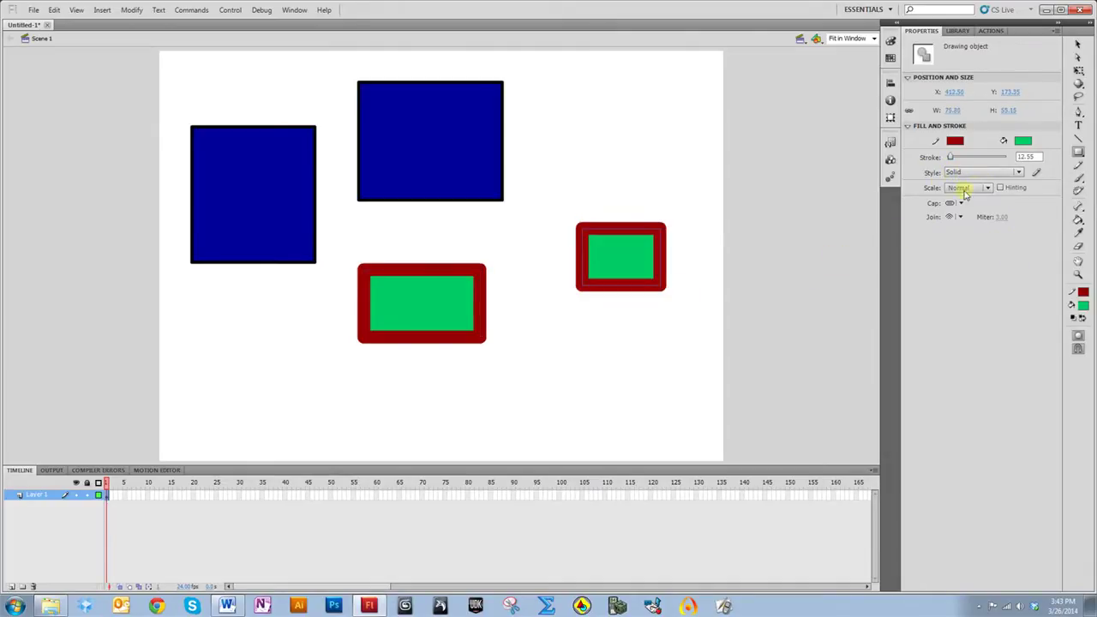
mouse_move(948, 159)
left_mouse_down()
mouse_move(958, 160)
mouse_move(949, 167)
left_mouse_up()
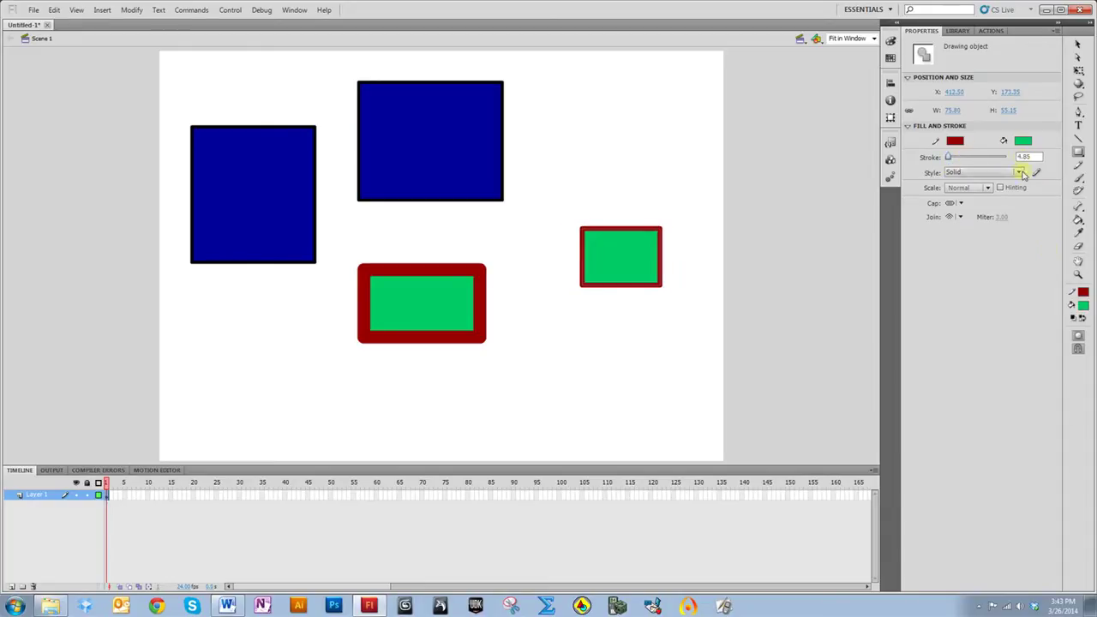
left_click(1083, 305)
left_click(962, 346)
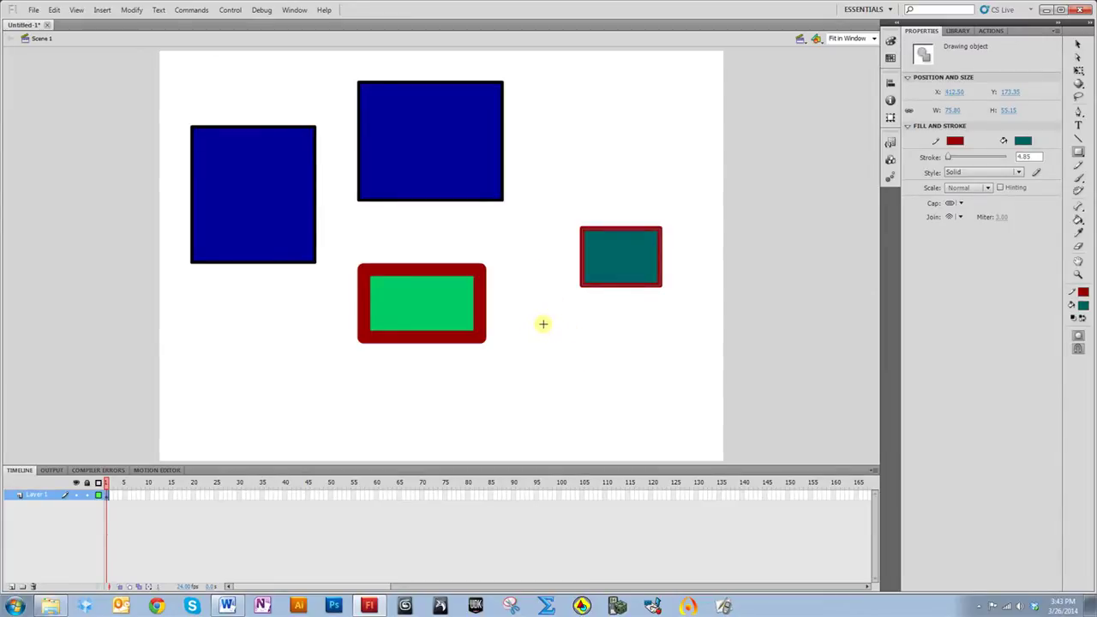
- Draw a dark teal square about 97 px wide with a 22.10 stroke, and position it at X 0, Y 0
left_click_drag(542, 324, 642, 405)
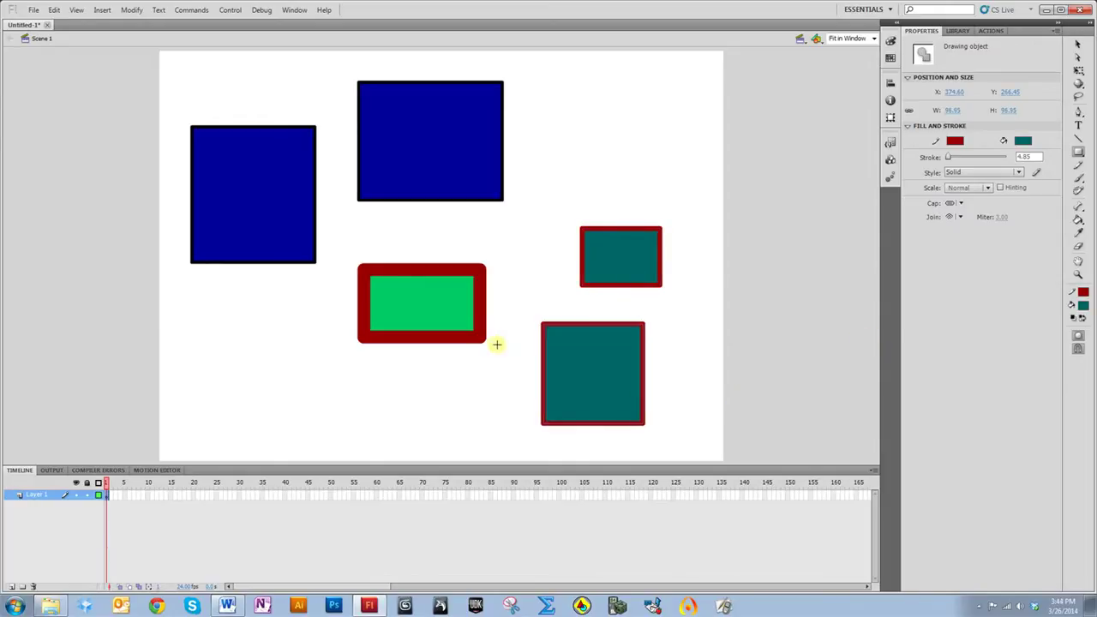
mouse_move(948, 157)
left_mouse_down()
mouse_move(960, 160)
mouse_move(952, 168)
left_mouse_up()
left_click(953, 93)
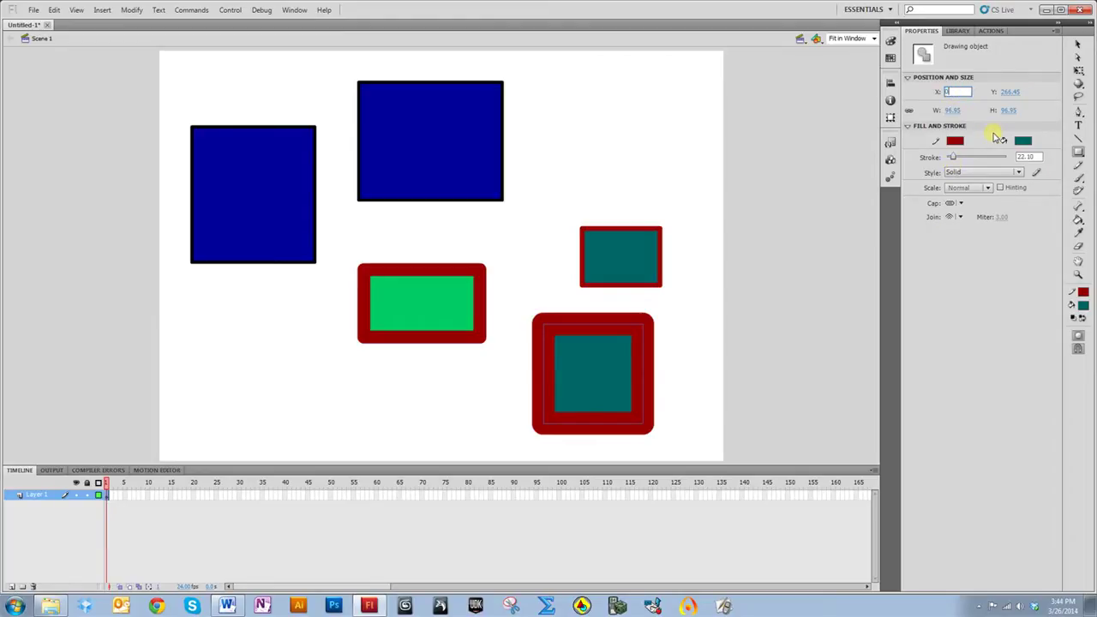
key("Tab")
type("0")
key("Return")
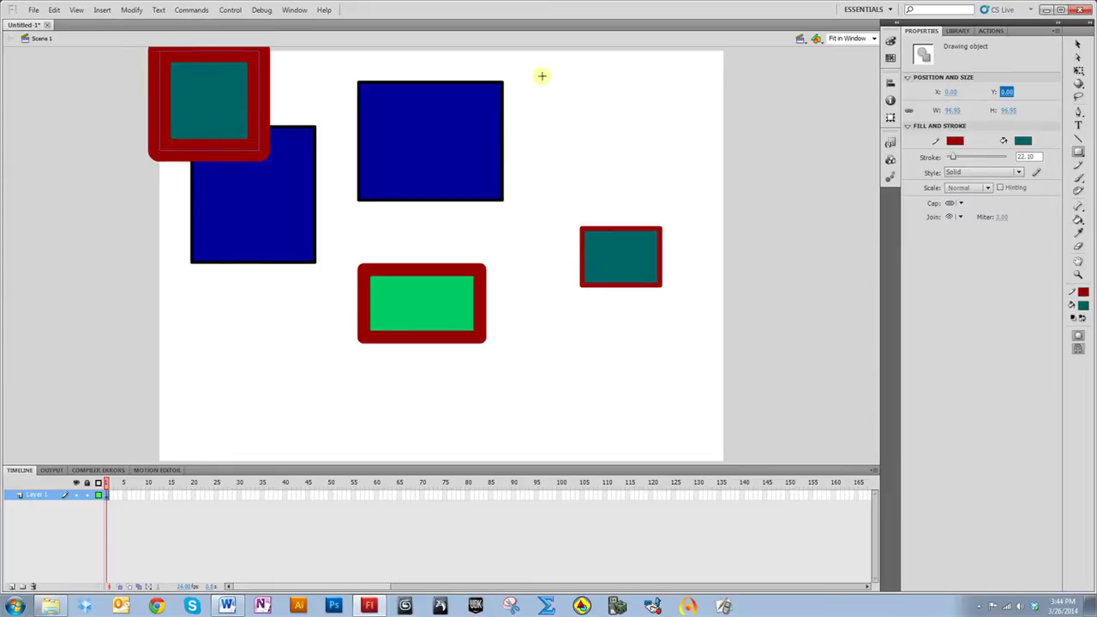
- Set the teal square's width and height to 100 px
left_click(959, 111)
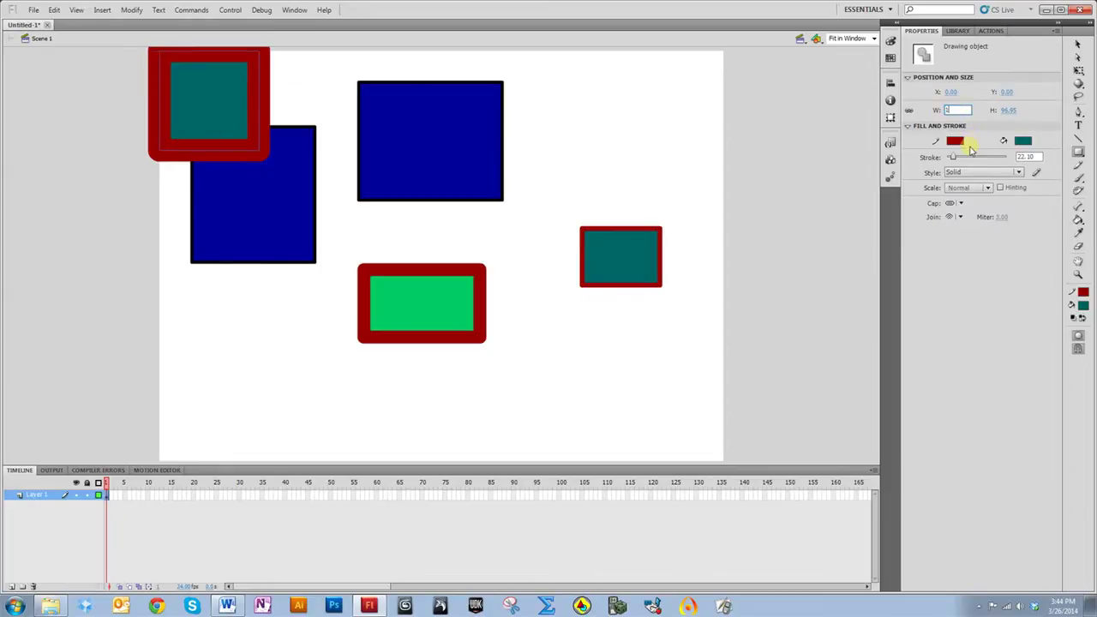
key("Return")
left_click(1006, 110)
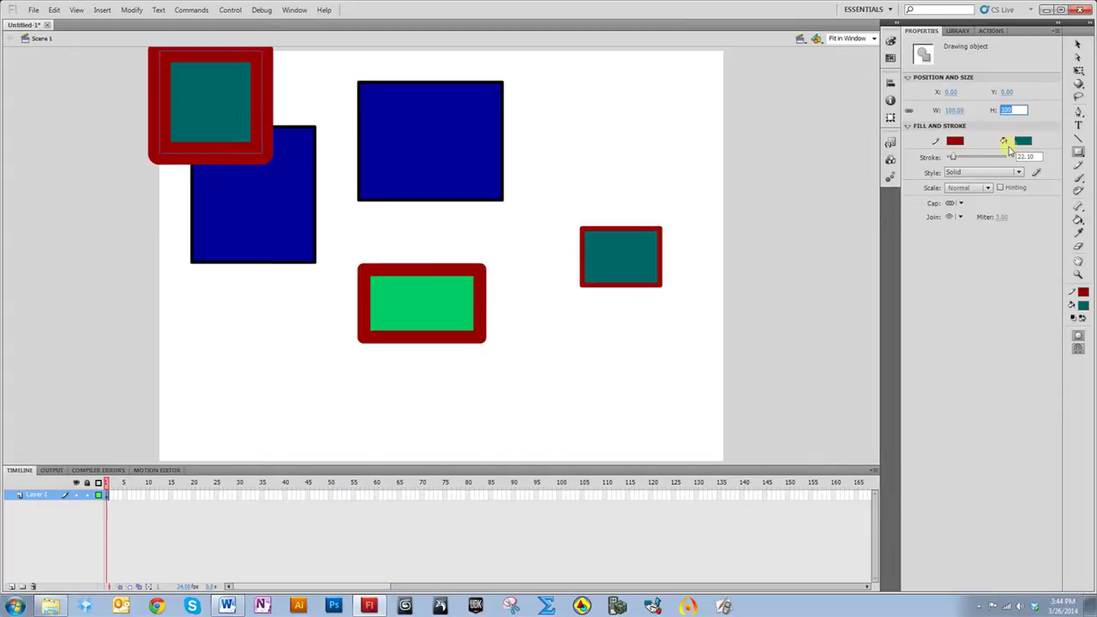
left_click(953, 111)
key("Return")
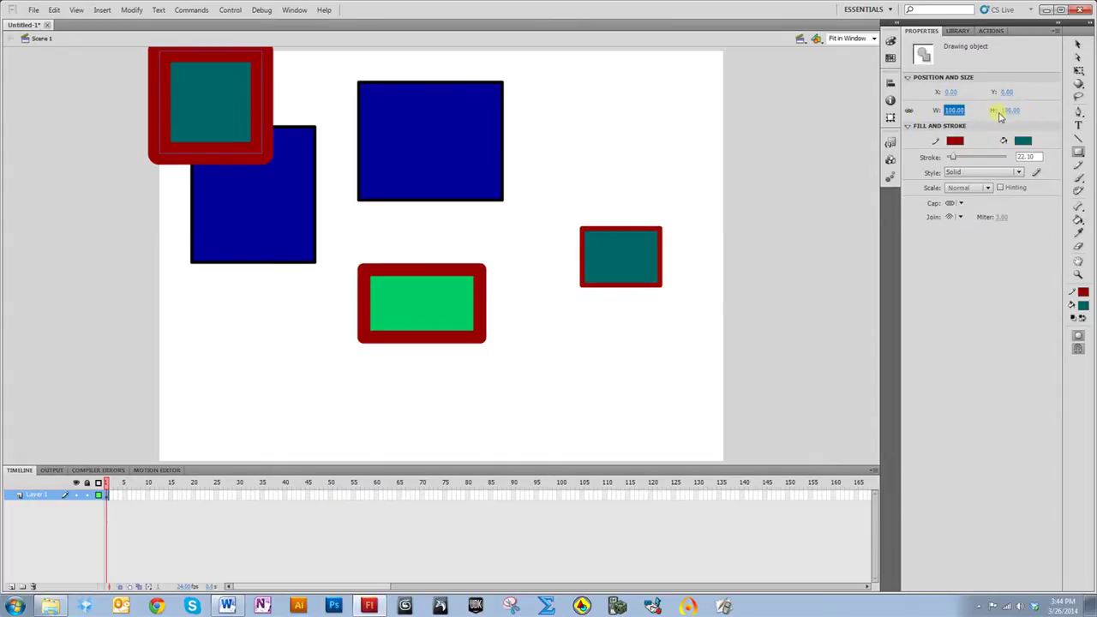
- Unlink the teal square's width and height, and set them to 200 and 150 px
left_click(909, 112)
left_click(953, 109)
key("Return")
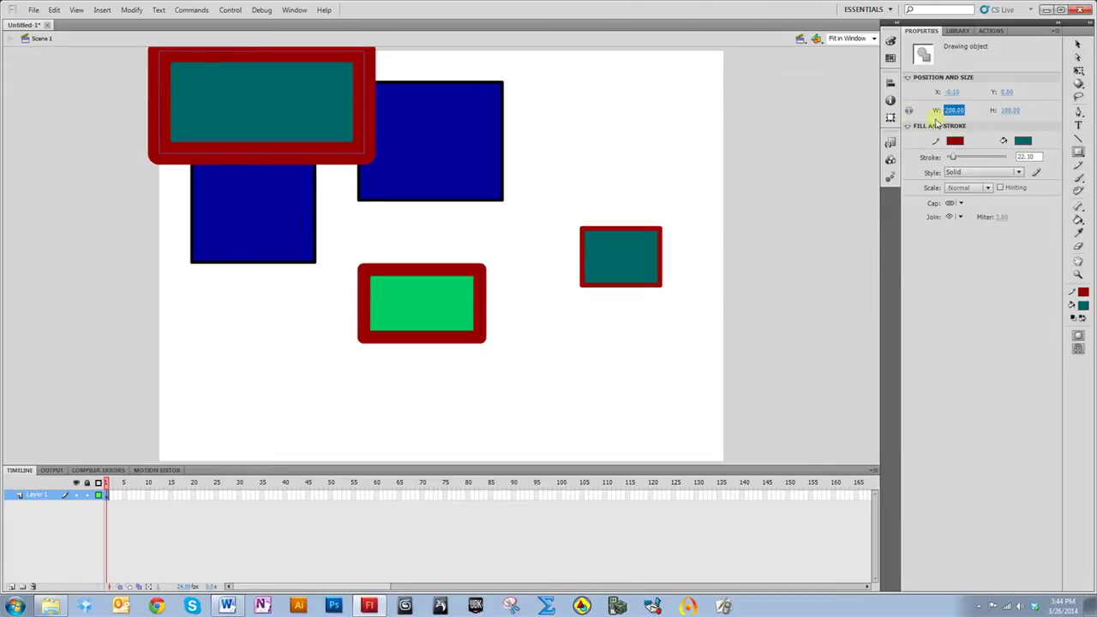
left_click(1007, 113)
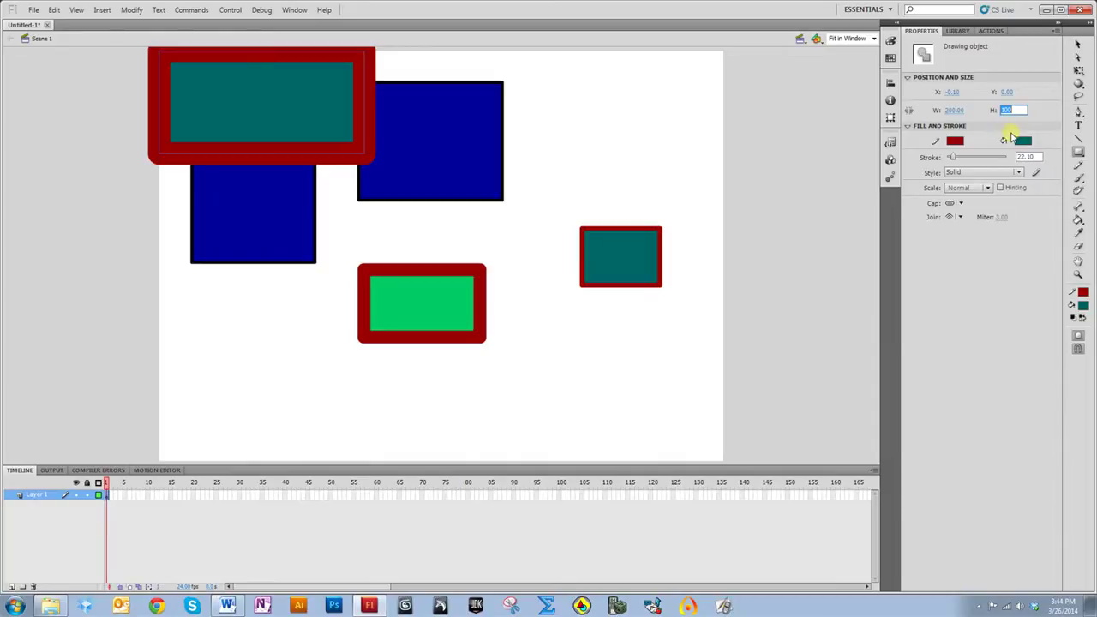
key("Return")
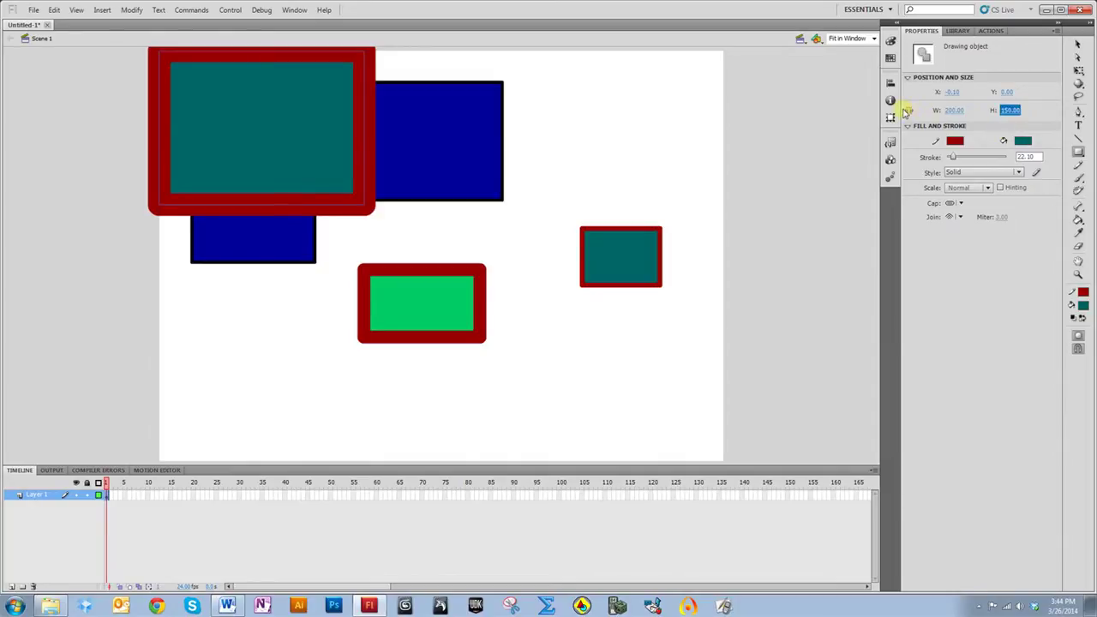
- Lock the teal rectangle's width and height together again, and set its width to 50 px
left_click(910, 111)
left_click(953, 110)
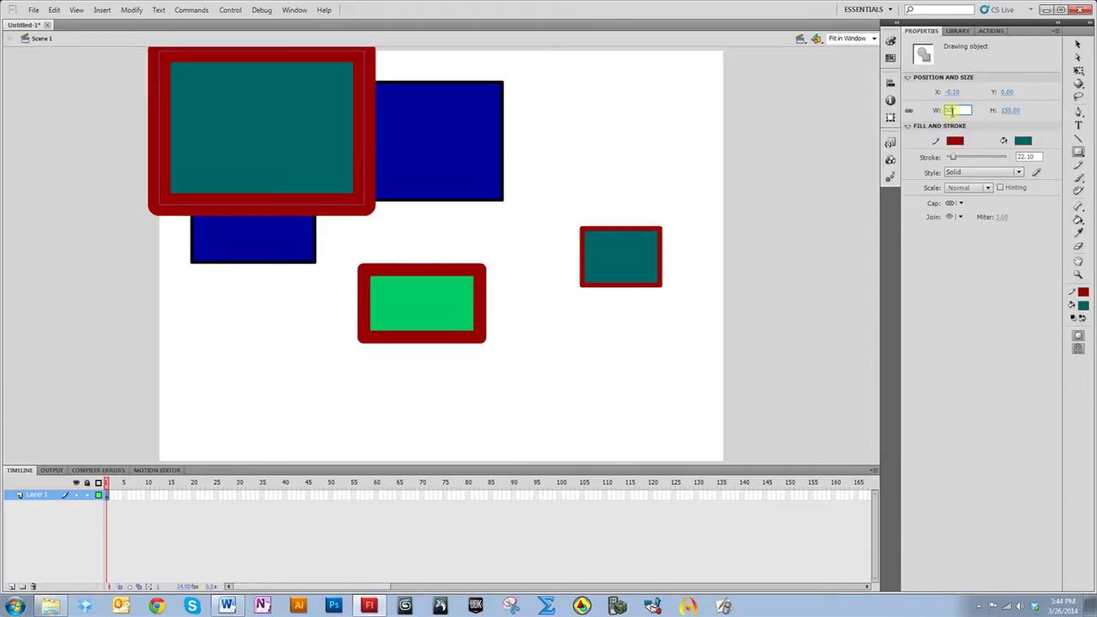
type("50")
key("Return")
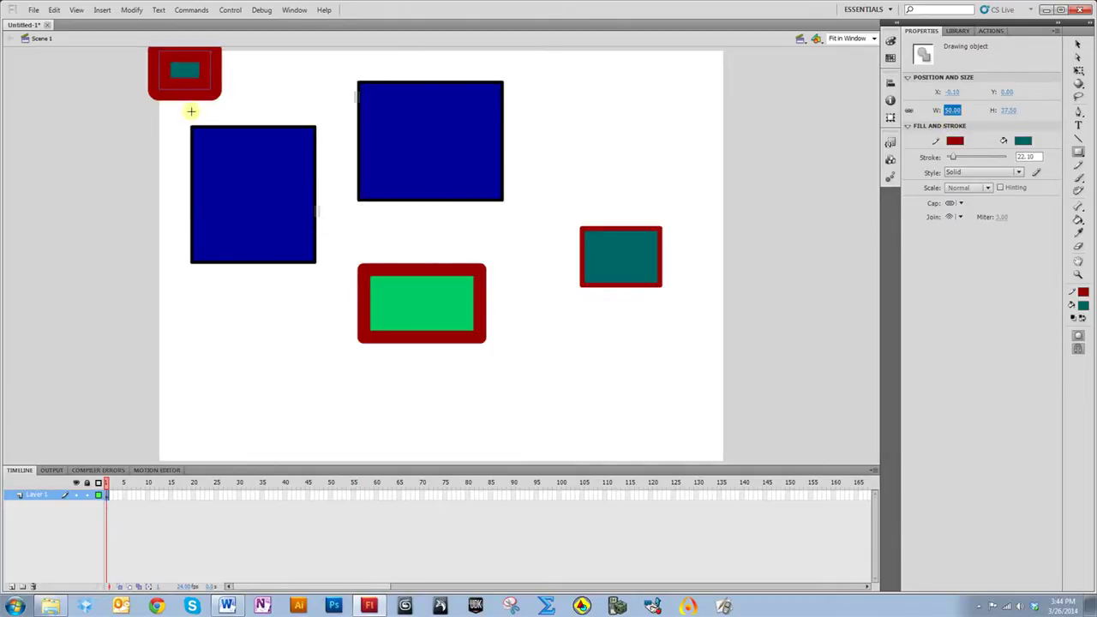
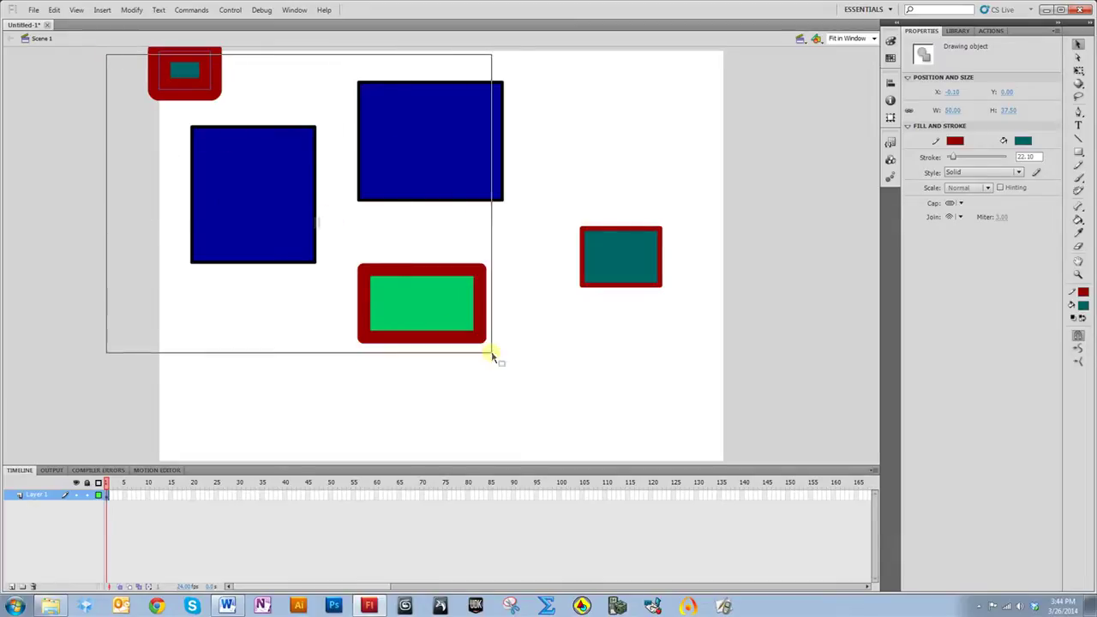
- Clear the stage by selecting and deleting all of the rectangles
left_click(186, 357)
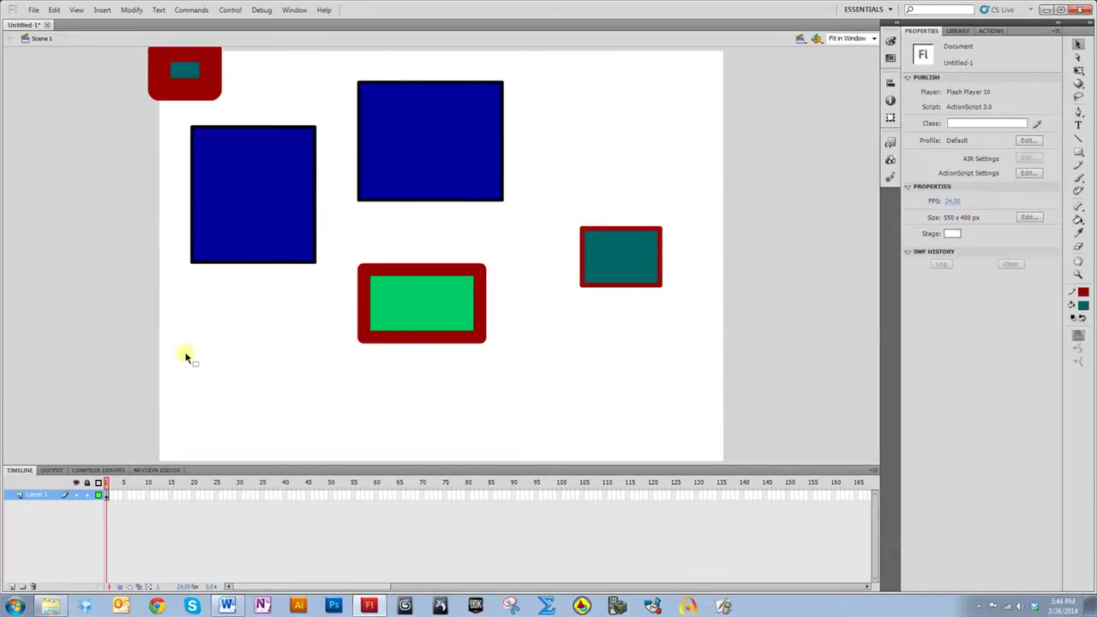
key("ctrl+a")
key("Delete")
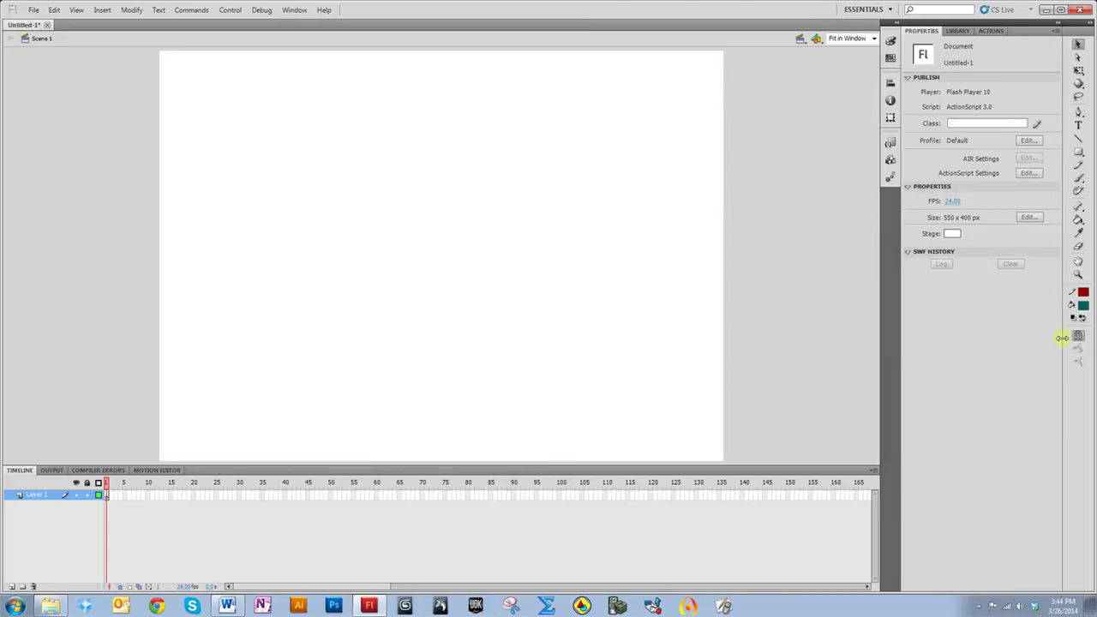
- Draw a wide dark teal oval about 273 by 202 px with the Oval tool, using a dark red stroke of 22.10
left_click(1078, 157)
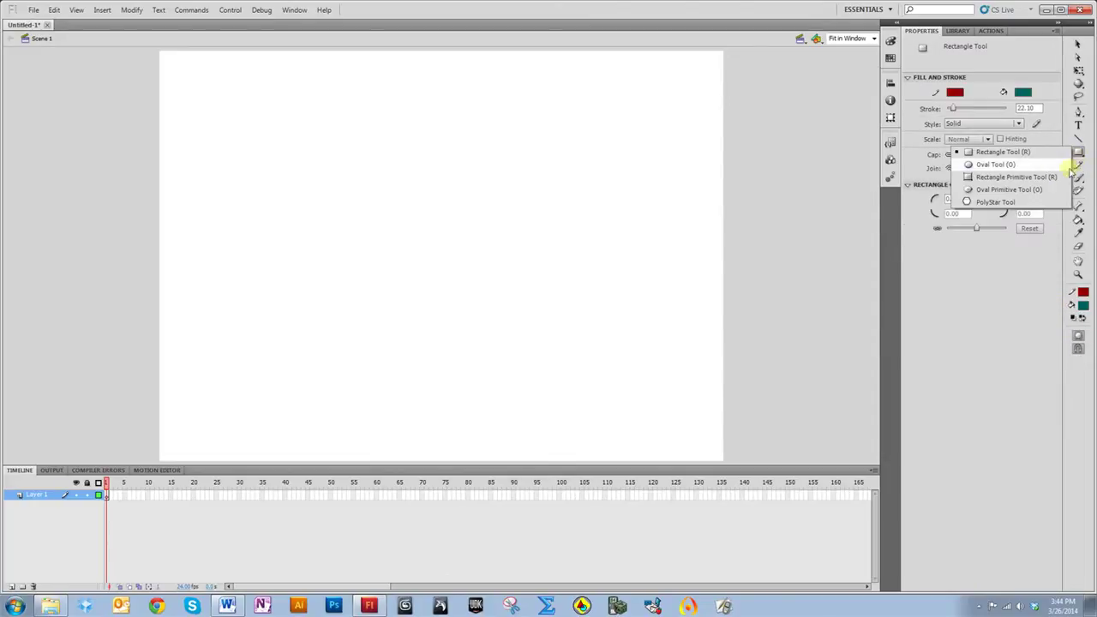
left_click(994, 164)
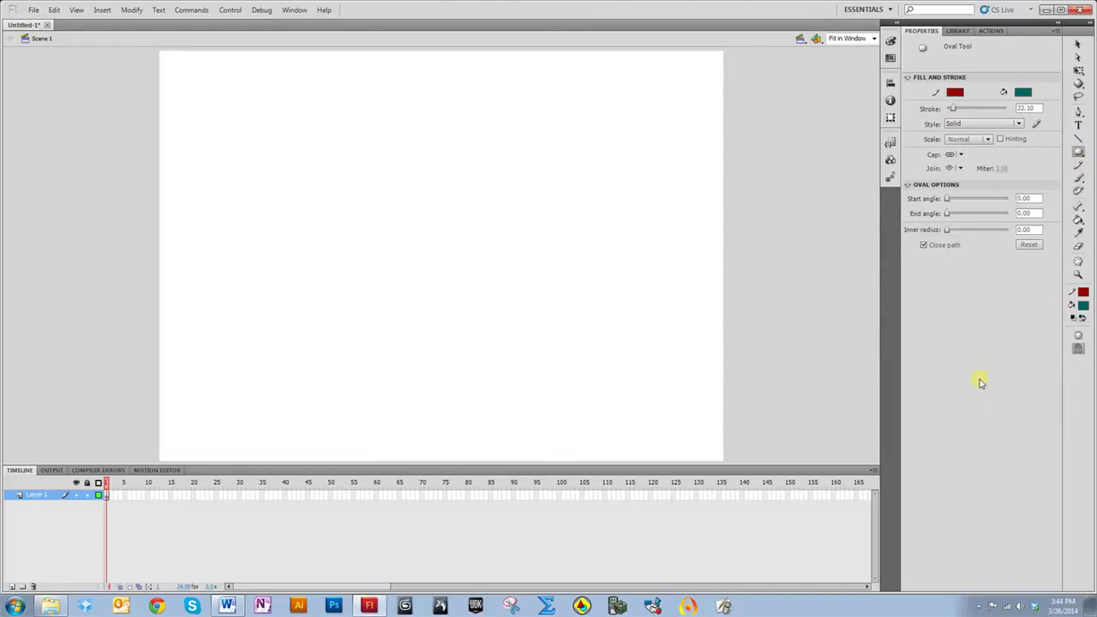
left_click_drag(191, 105, 472, 312)
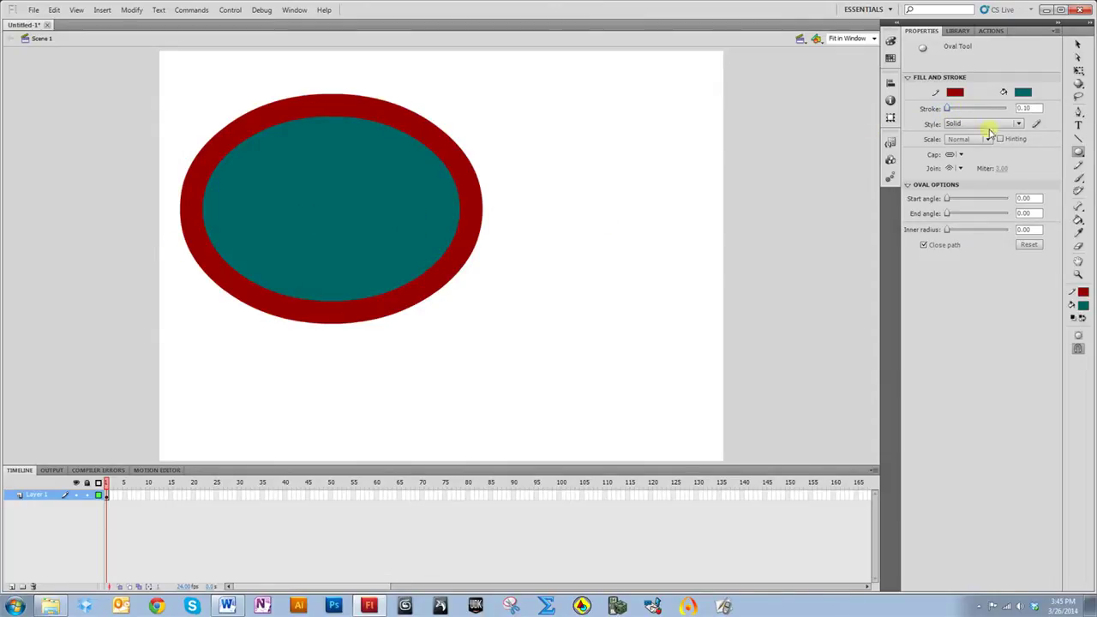
- Draw a tall green oval about 138 by 221 px beside the teal one in Object Drawing mode, with a dark red 23.15 stroke
left_click_drag(951, 111, 952, 111)
left_click(1017, 96)
left_click(966, 120)
left_click(1077, 349)
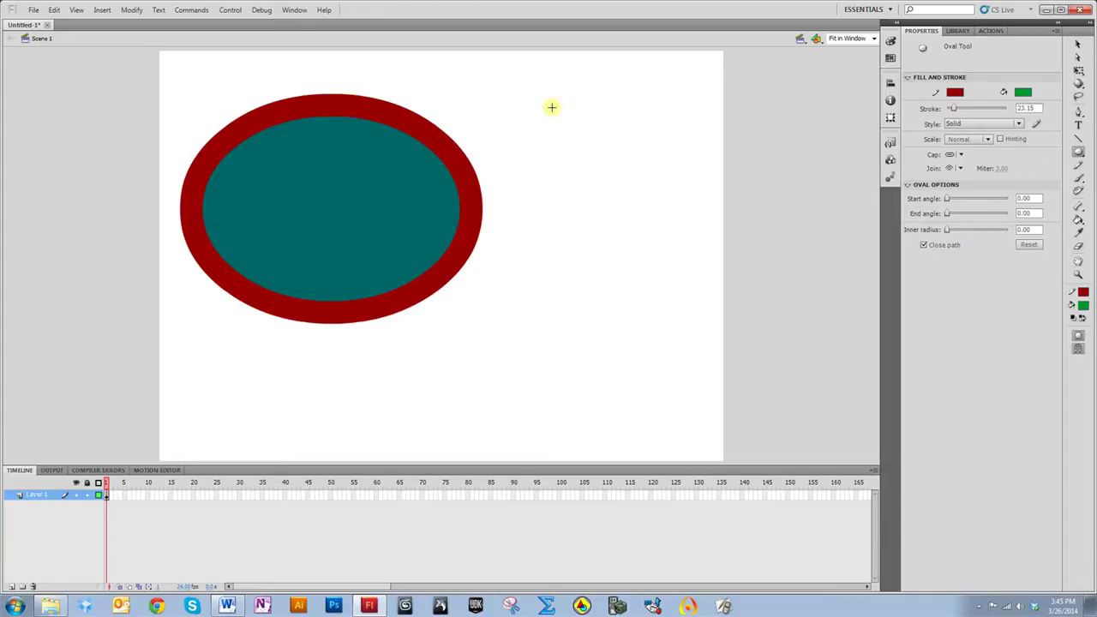
left_click_drag(540, 121, 683, 348)
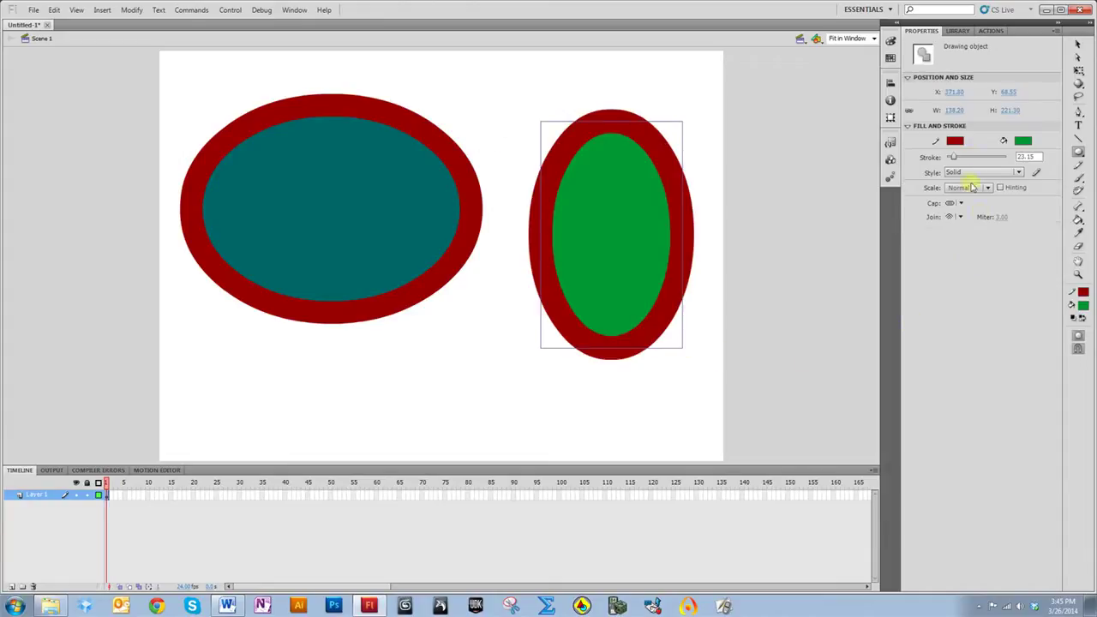
- Set the tall oval's stroke weight to 25.05, its stroke colour to blue and its fill to light blue
mouse_move(953, 159)
left_mouse_down()
mouse_move(968, 159)
mouse_move(953, 161)
left_mouse_up()
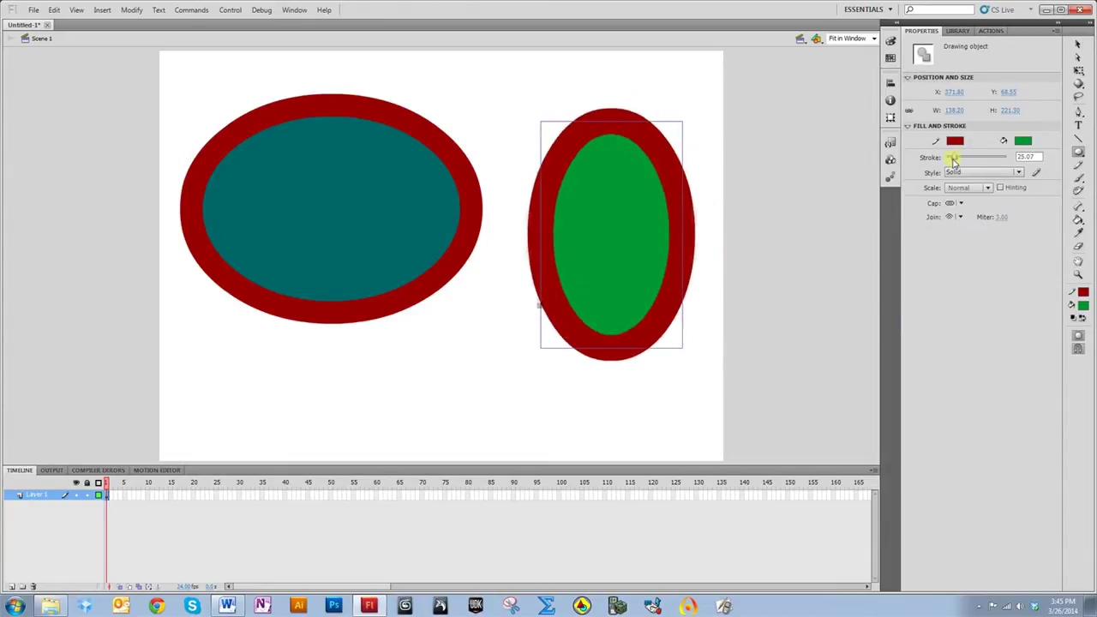
left_click(956, 142)
left_click(970, 190)
left_click(1020, 141)
left_click(992, 212)
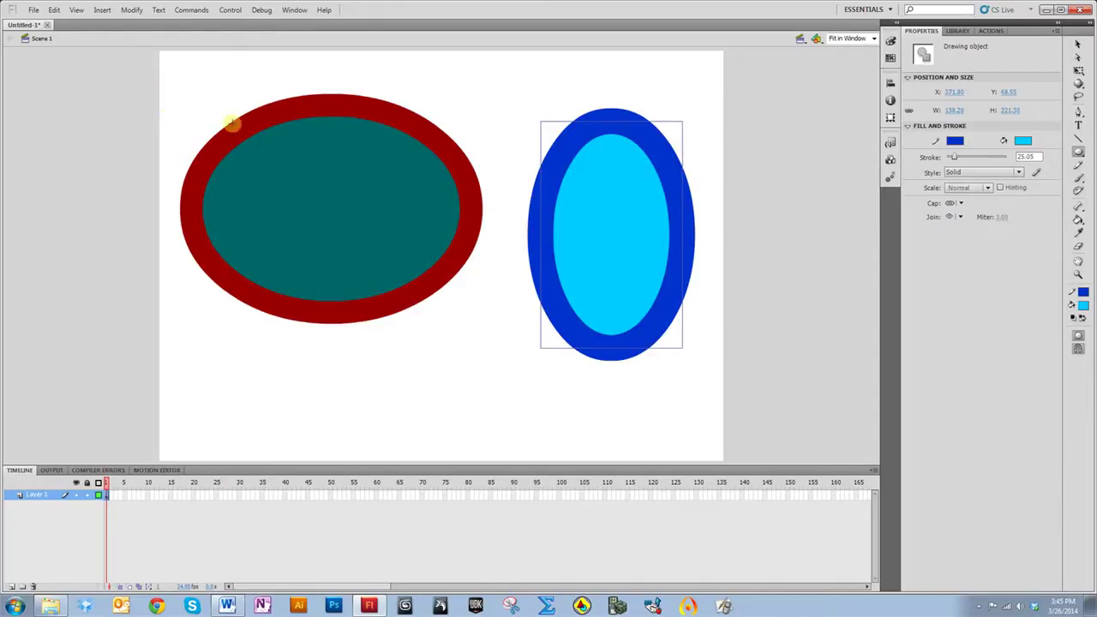
- Set the tall oval's stroke weight to 15.40, its stroke colour to black and its fill to magenta
left_click_drag(955, 158, 952, 160)
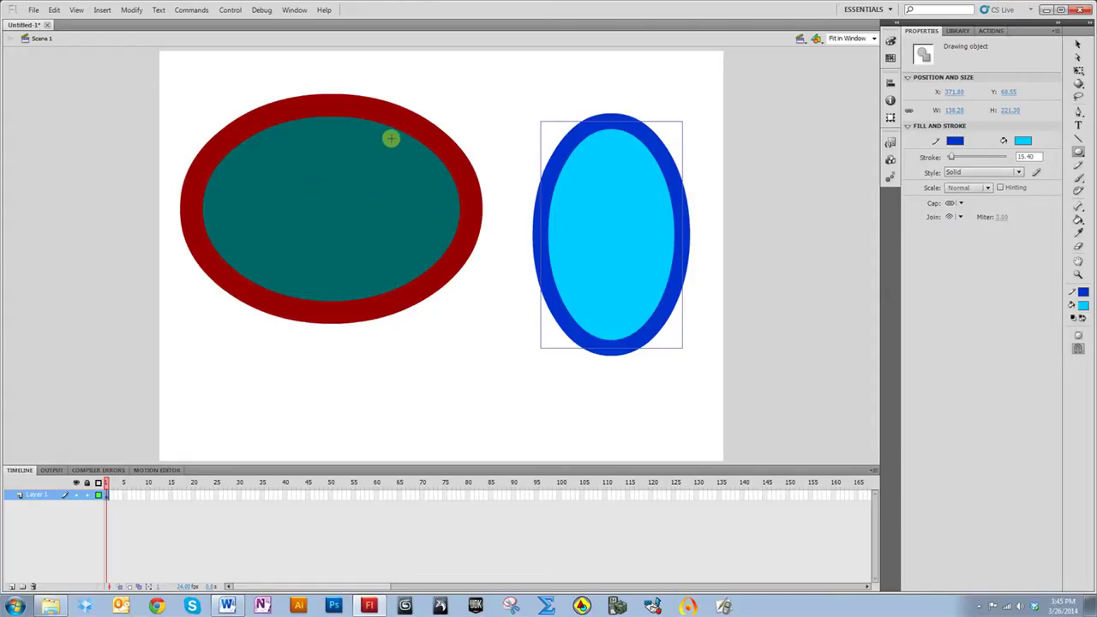
left_click(956, 142)
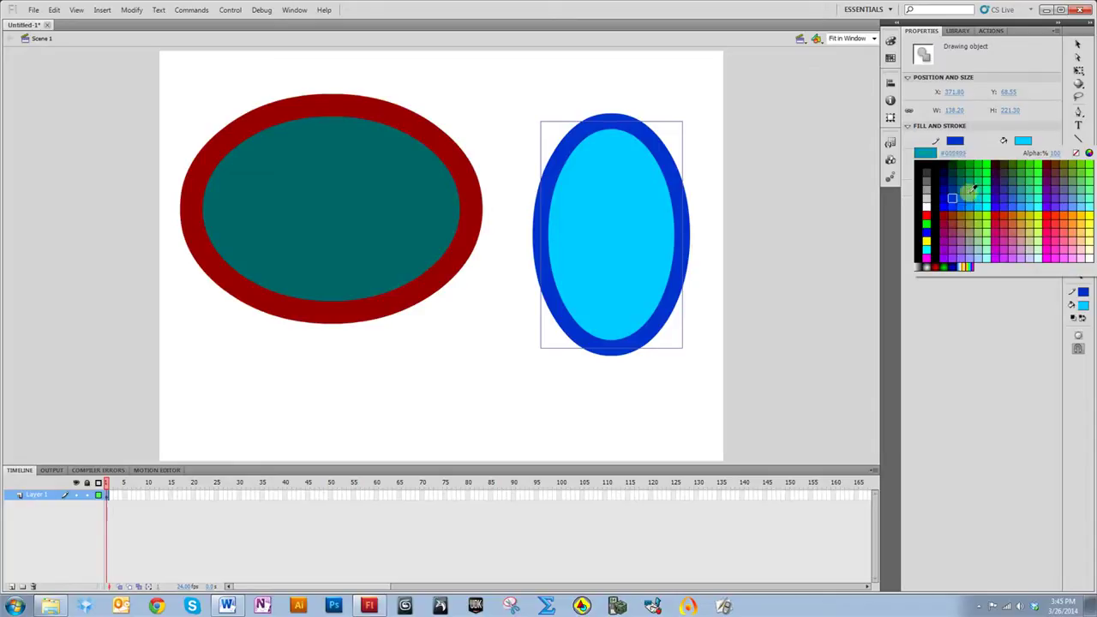
left_click(944, 166)
left_click(1022, 143)
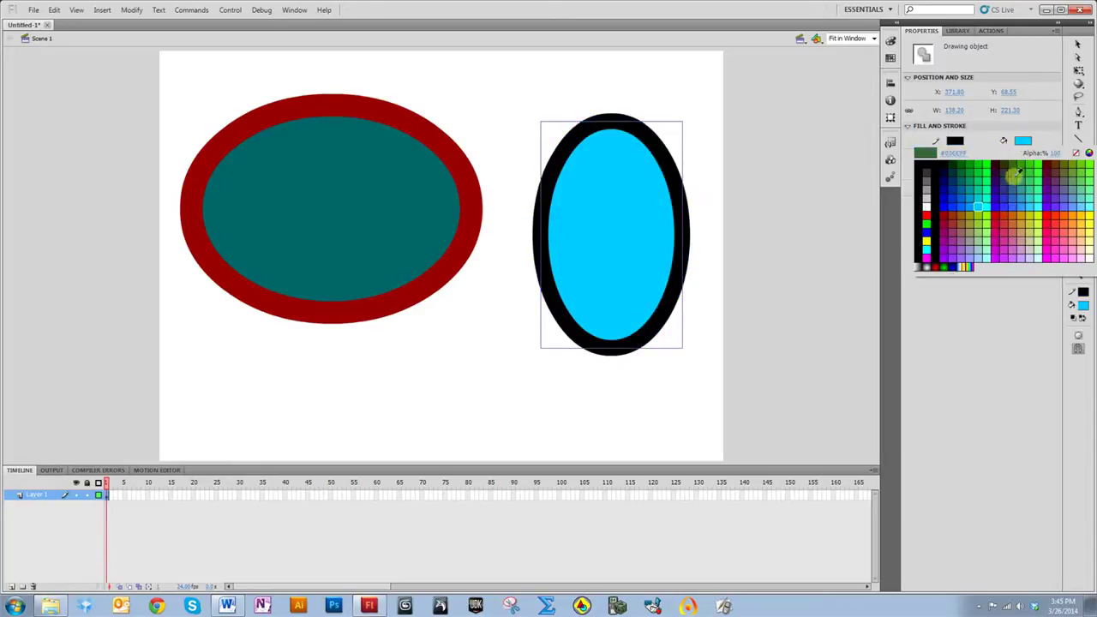
left_click(1060, 255)
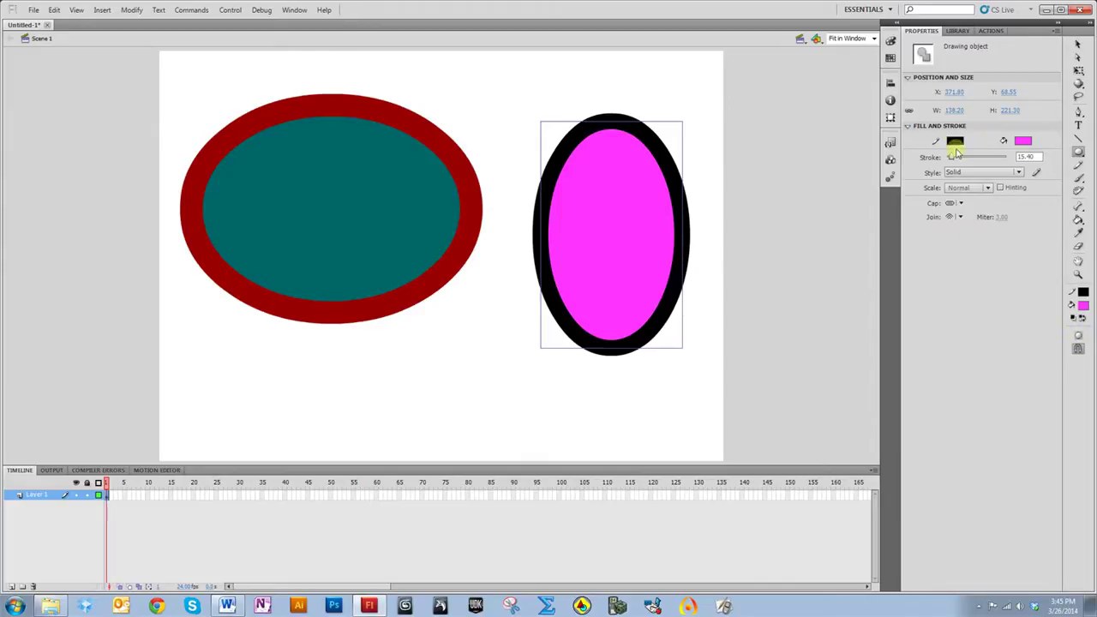
- Draw a magenta merge-mode oval about 125 by 71 px below the teal oval, and nudge the tall oval to about X 367, Y 65
left_click_drag(265, 353, 390, 423)
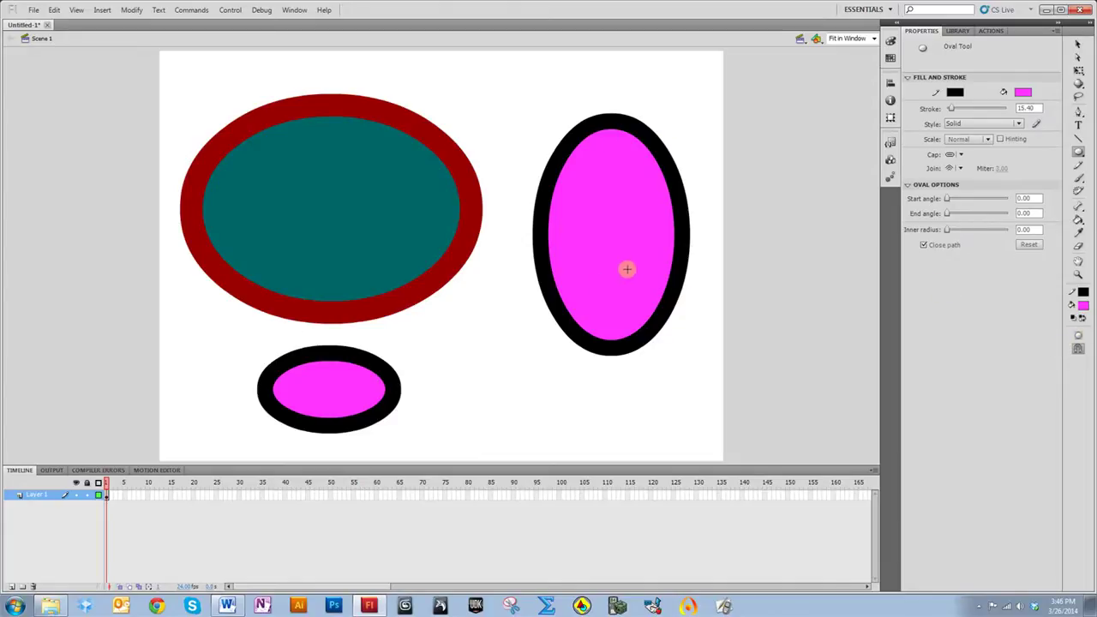
key("v")
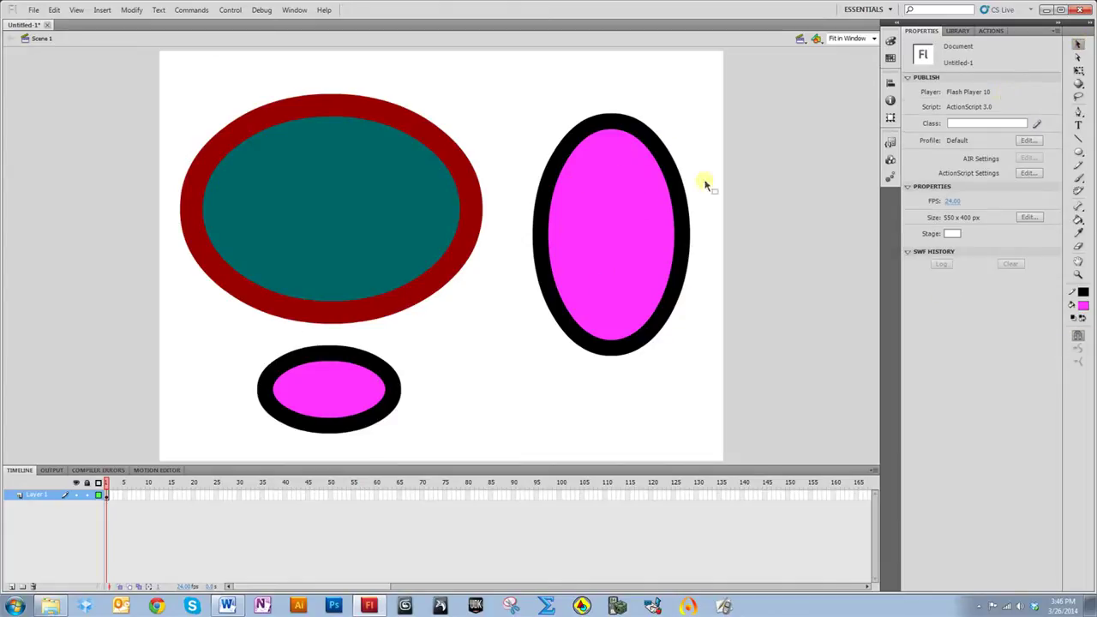
mouse_move(647, 266)
left_mouse_down()
mouse_move(638, 245)
mouse_move(604, 296)
left_mouse_up()
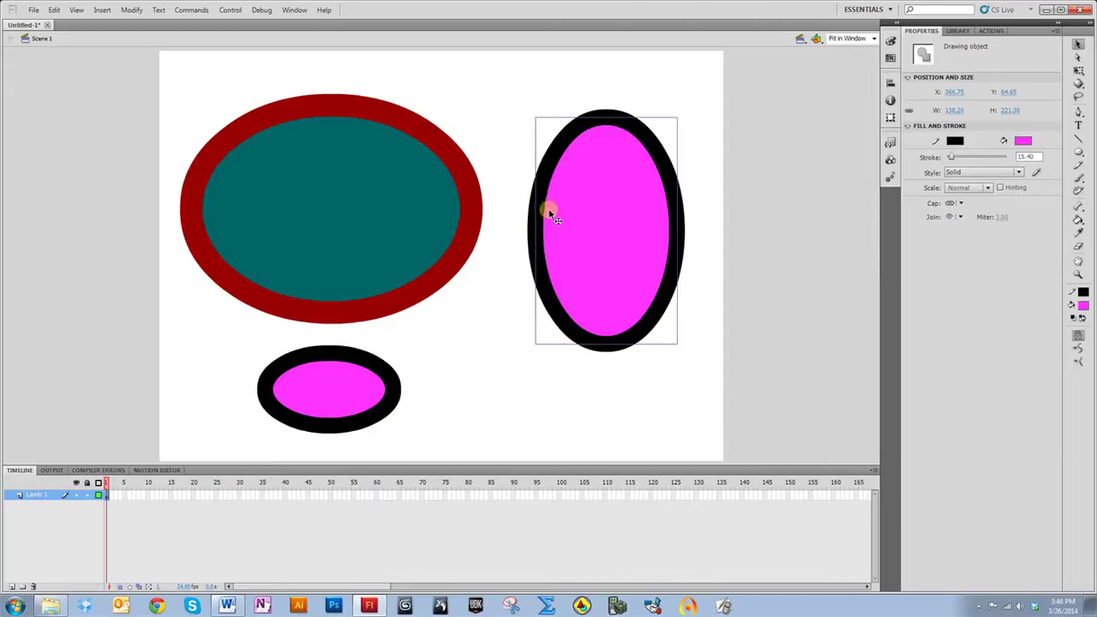
- Select the ovals' fills and outlines in turn to compare how the merge shapes and the drawing object are selected and identified
left_click(369, 221)
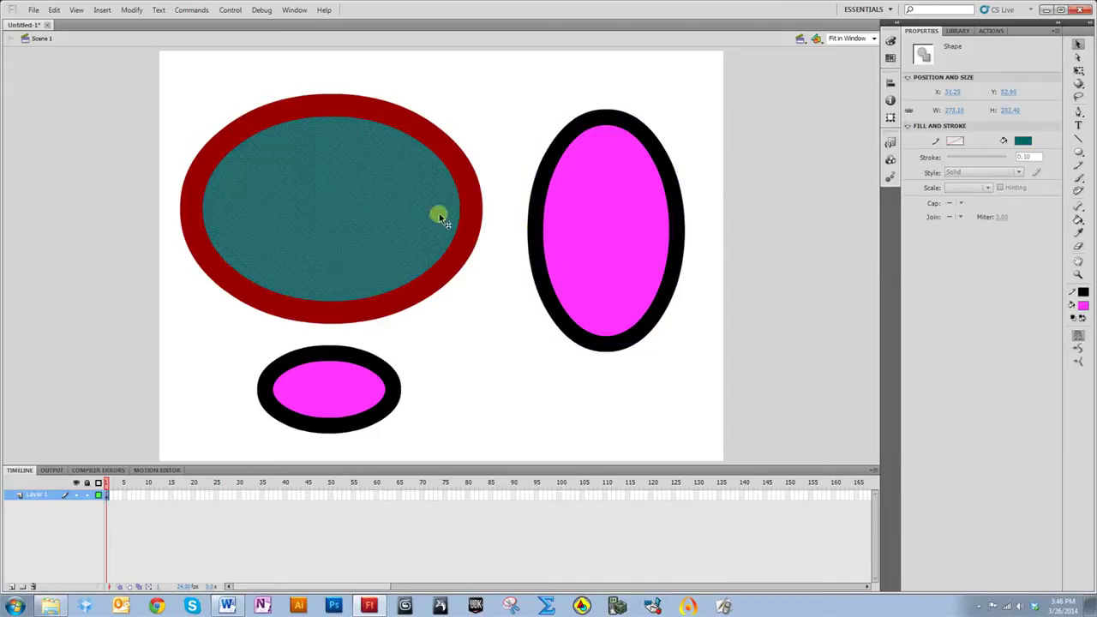
left_click(470, 185)
left_click(543, 144)
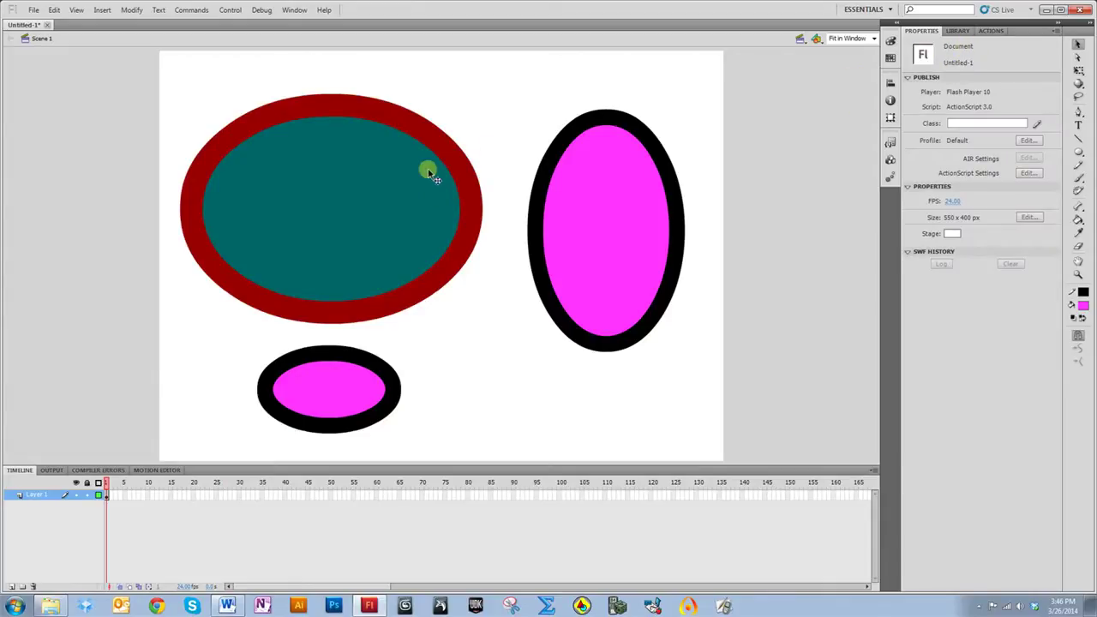
left_click(292, 226)
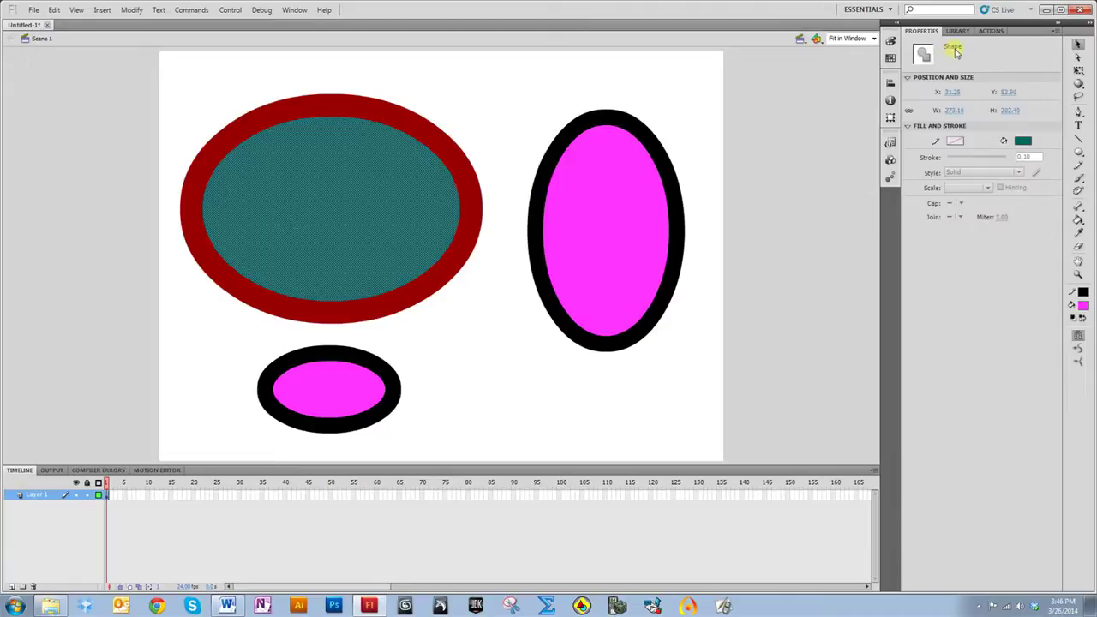
left_click(594, 236)
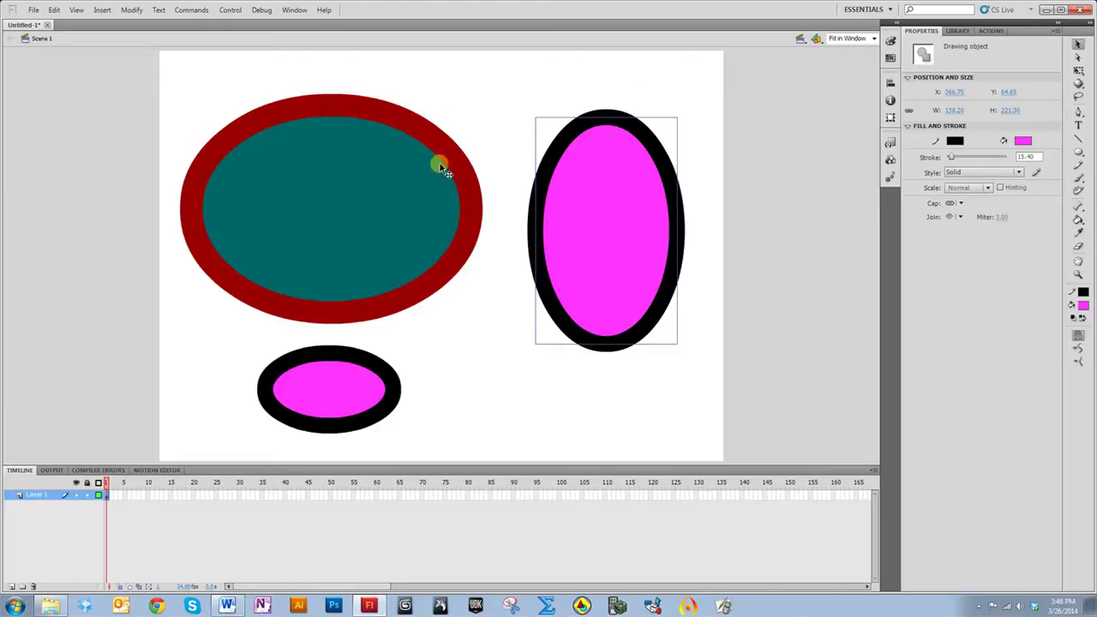
left_click(362, 390)
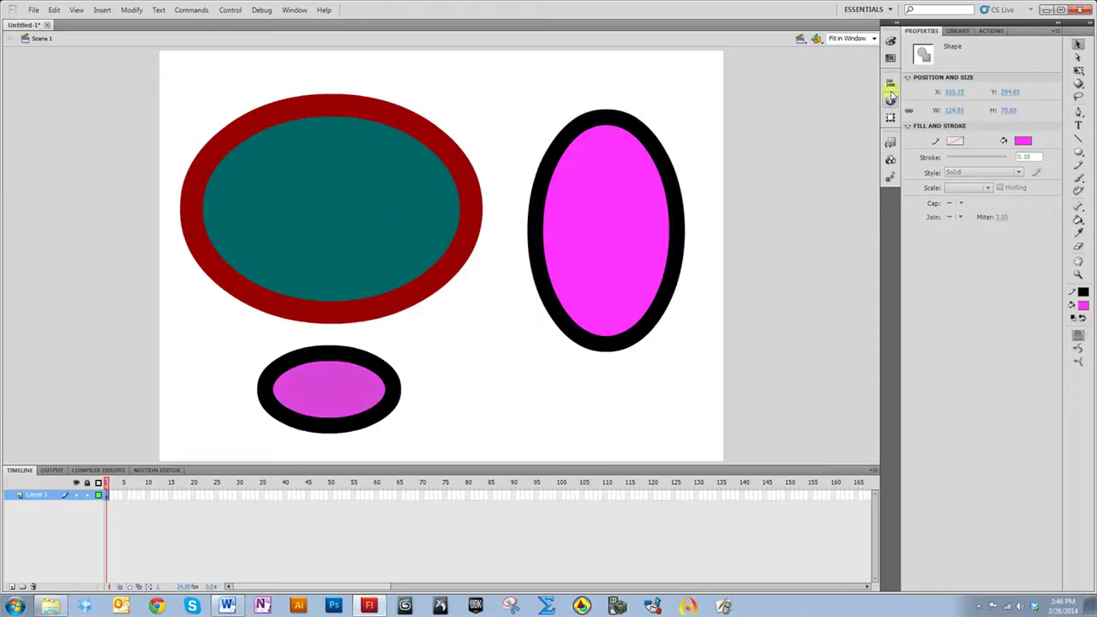
double_click(347, 365)
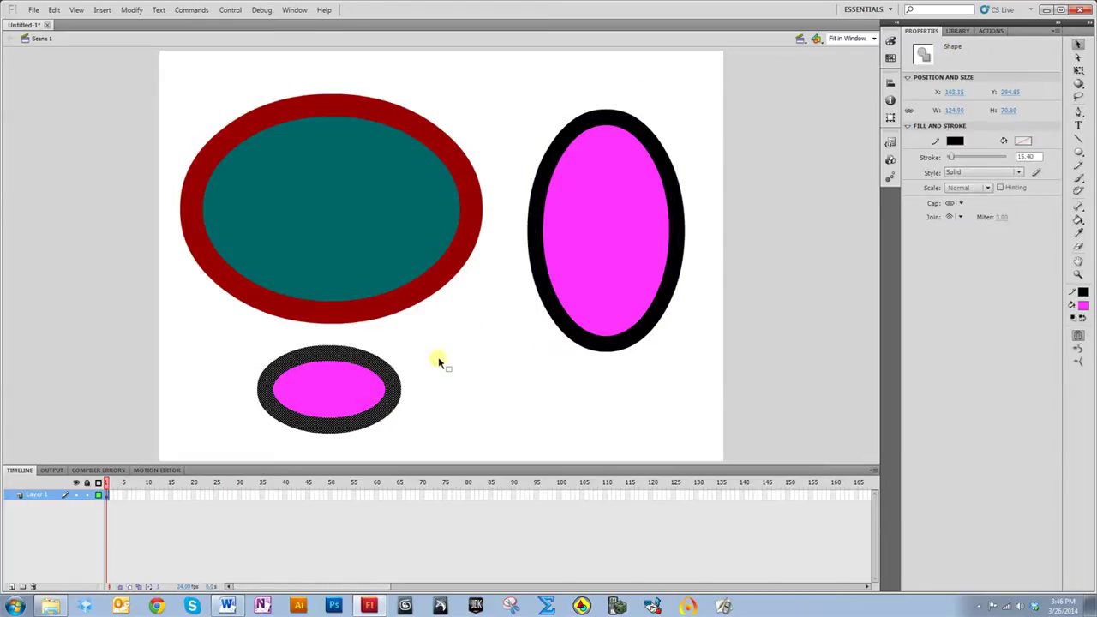
left_click(467, 353)
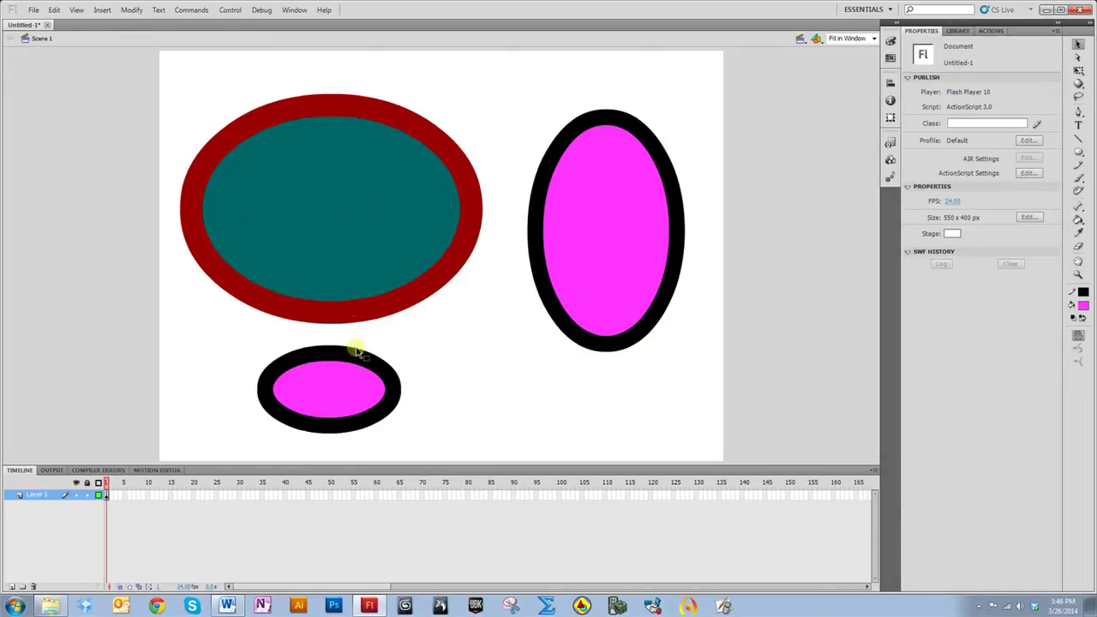
left_click(605, 269)
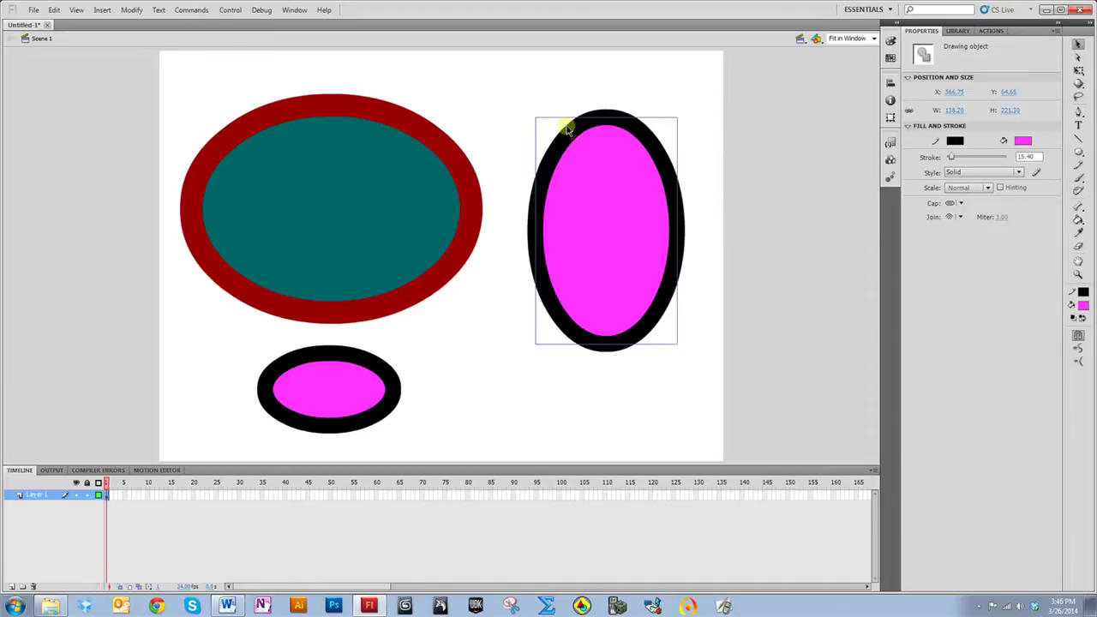
left_click(454, 224)
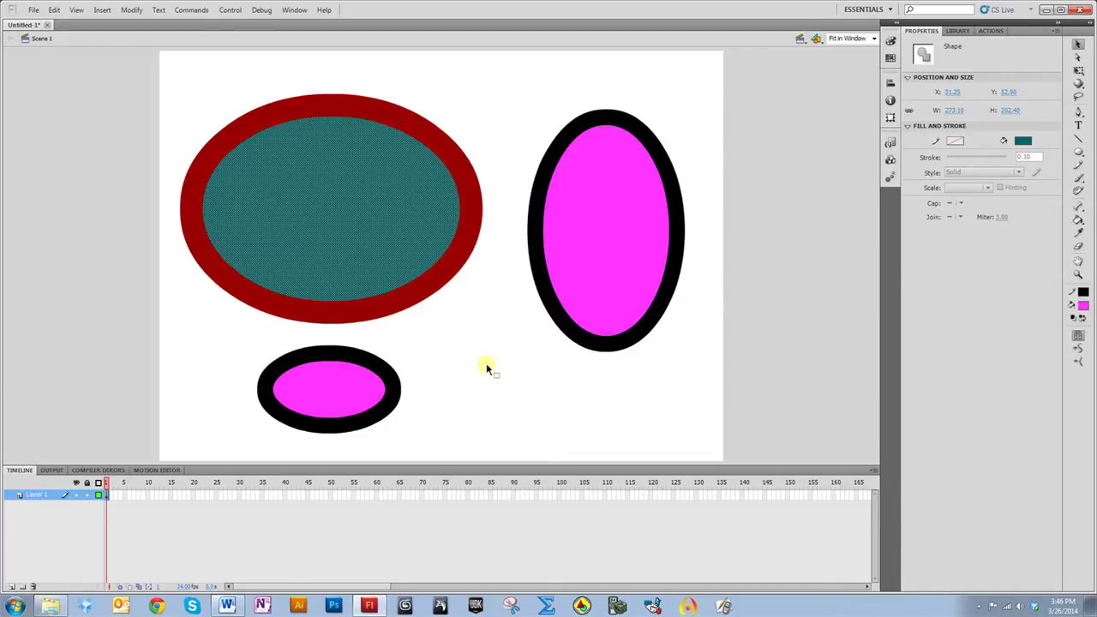
- Draw a magenta circle with a black 15.40 stroke between the teal oval and the tall oval, overlapping both
left_click(1078, 153)
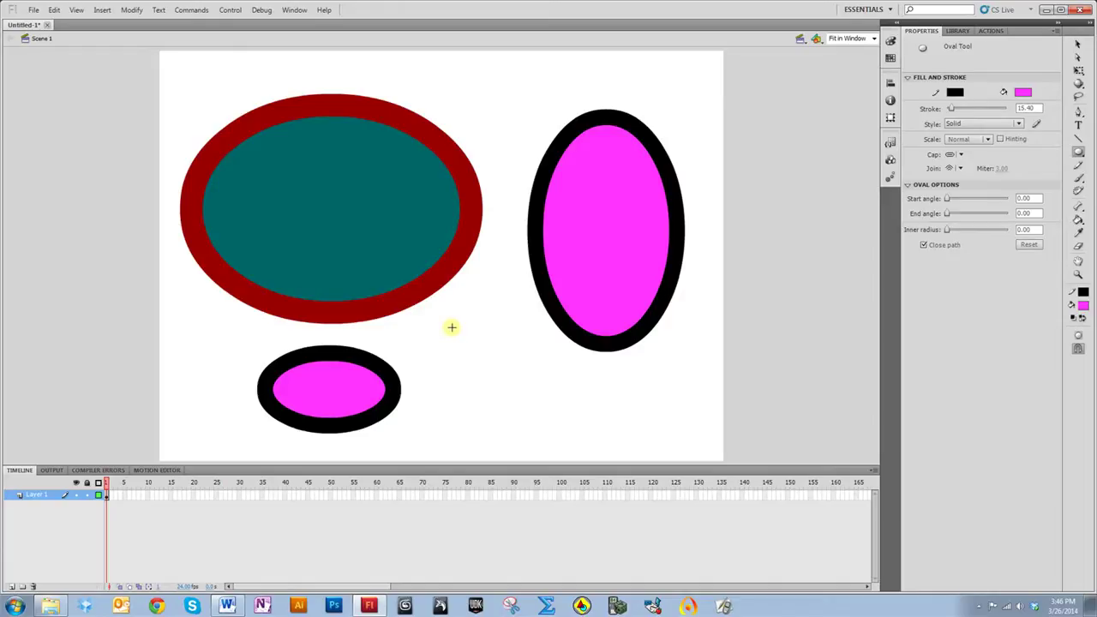
mouse_move(452, 327)
left_mouse_down()
mouse_move(519, 396)
mouse_move(551, 420)
mouse_move(509, 379)
mouse_move(587, 431)
mouse_move(545, 392)
mouse_move(531, 394)
mouse_move(593, 439)
mouse_move(538, 424)
mouse_move(536, 368)
mouse_move(502, 377)
mouse_move(597, 399)
mouse_move(641, 432)
mouse_move(490, 406)
mouse_move(497, 299)
mouse_move(519, 350)
mouse_move(563, 403)
mouse_move(632, 421)
mouse_move(512, 274)
mouse_move(533, 130)
mouse_move(610, 137)
mouse_move(566, 330)
mouse_move(618, 202)
left_mouse_up()
key("shift")
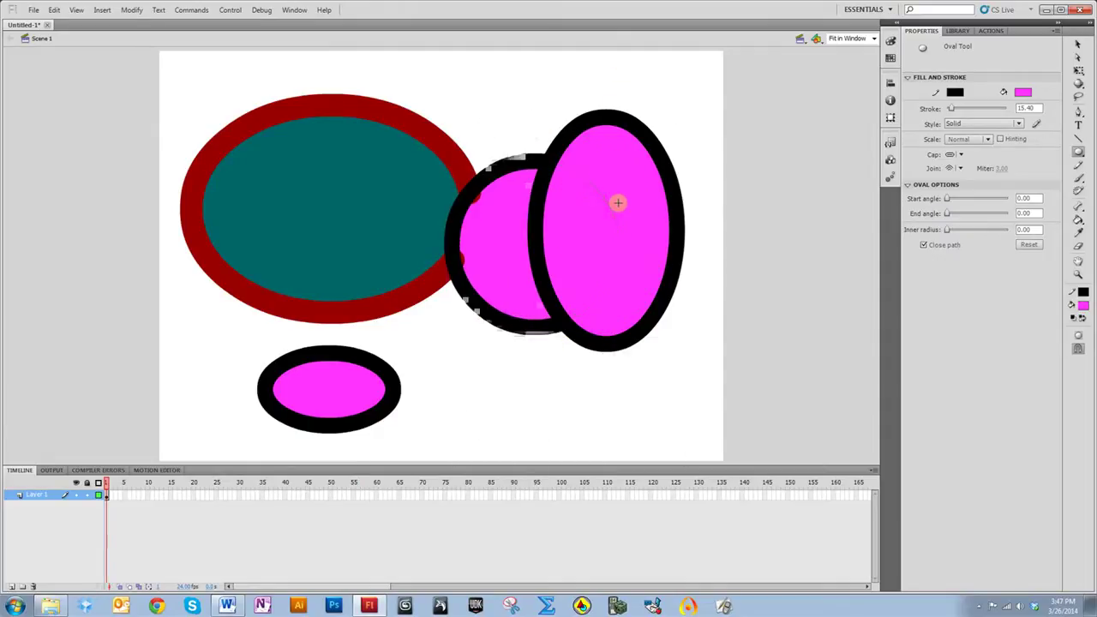
- Move the tall magenta oval away from the teal oval to about X 394, Y 82
left_click(1078, 44)
left_click(568, 214)
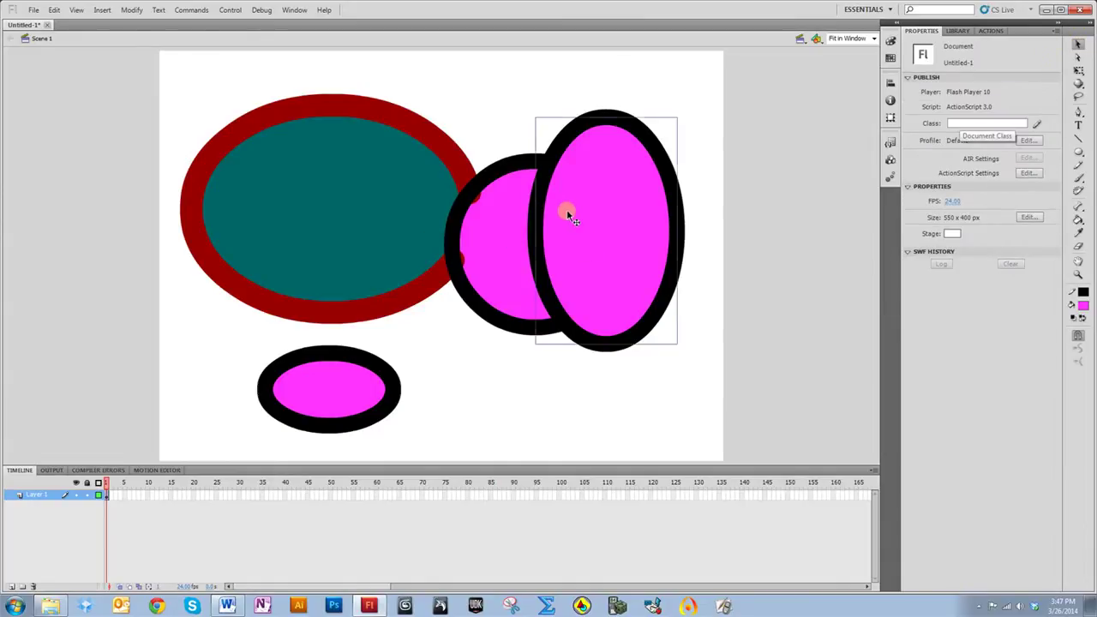
mouse_move(569, 213)
left_mouse_down()
mouse_move(685, 277)
mouse_move(628, 225)
left_mouse_up()
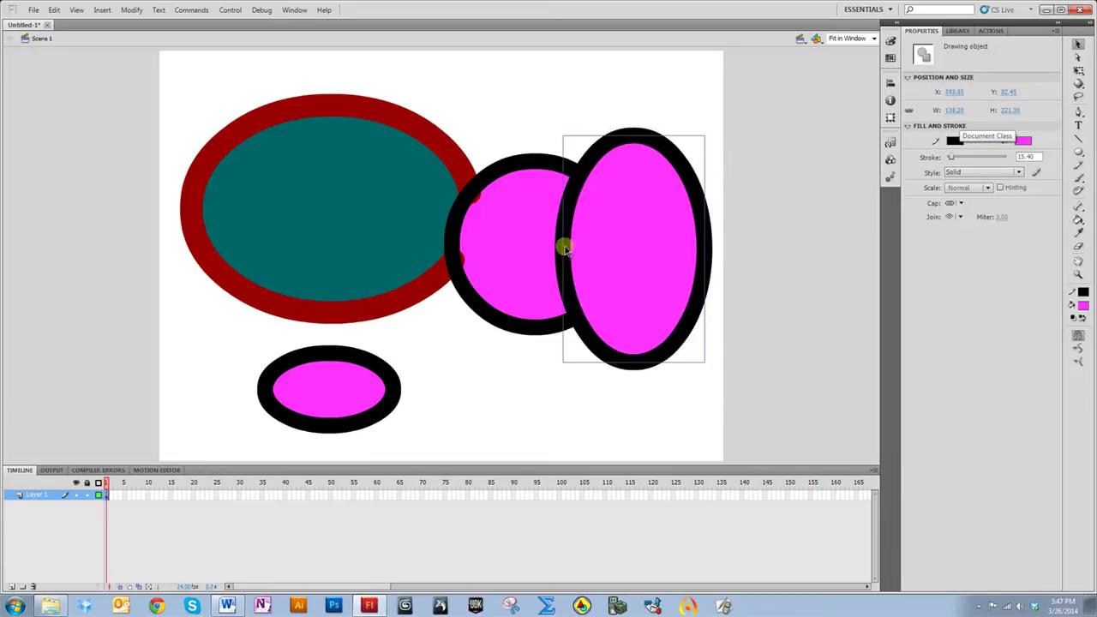
- Select the circle's outline segment overlapping the teal oval, and pull the circle's magenta fill downward out of its outline
double_click(510, 172)
left_click(457, 225)
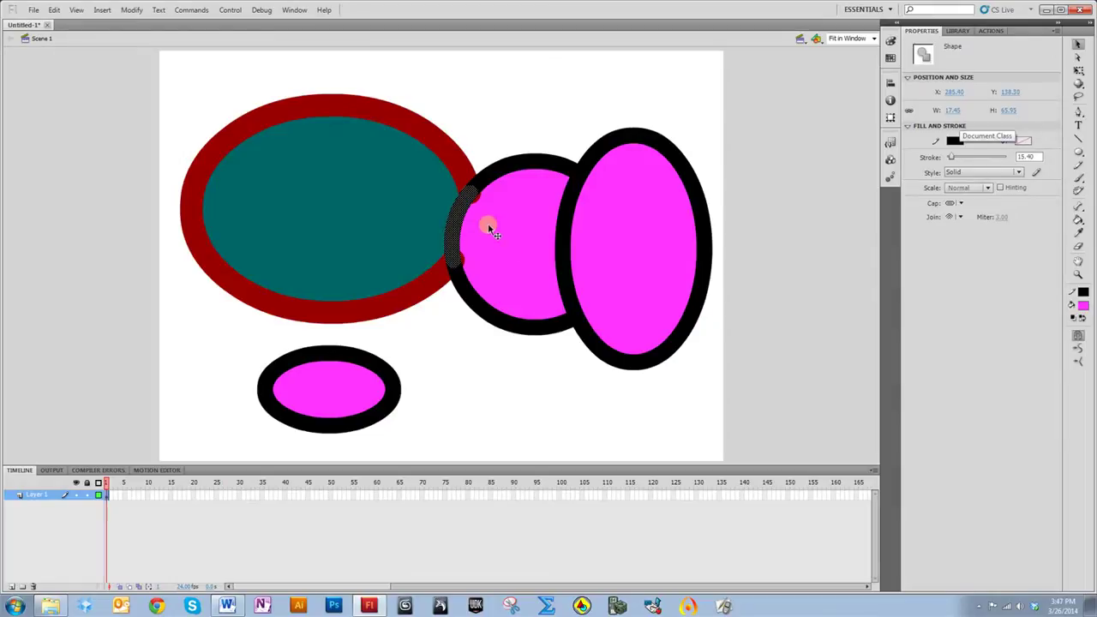
mouse_move(487, 223)
left_mouse_down()
mouse_move(480, 352)
mouse_move(490, 370)
left_mouse_up()
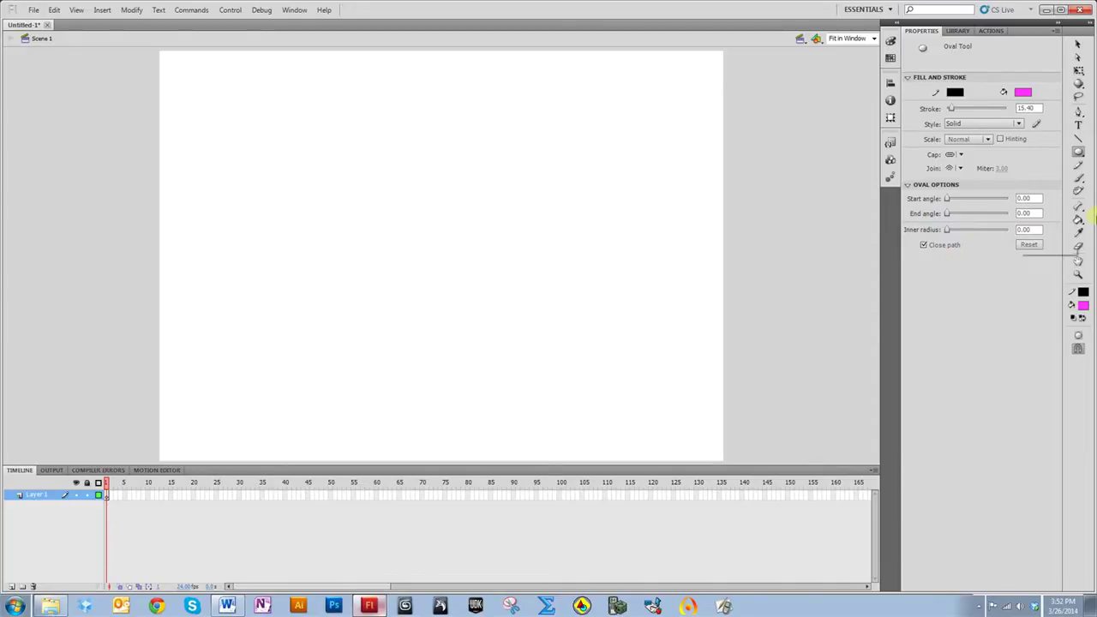
- Draw a magenta rectangle primitive about 164 by 150 px with a black 15.40 stroke, and set its corner radius to -7.65
left_click(1080, 154)
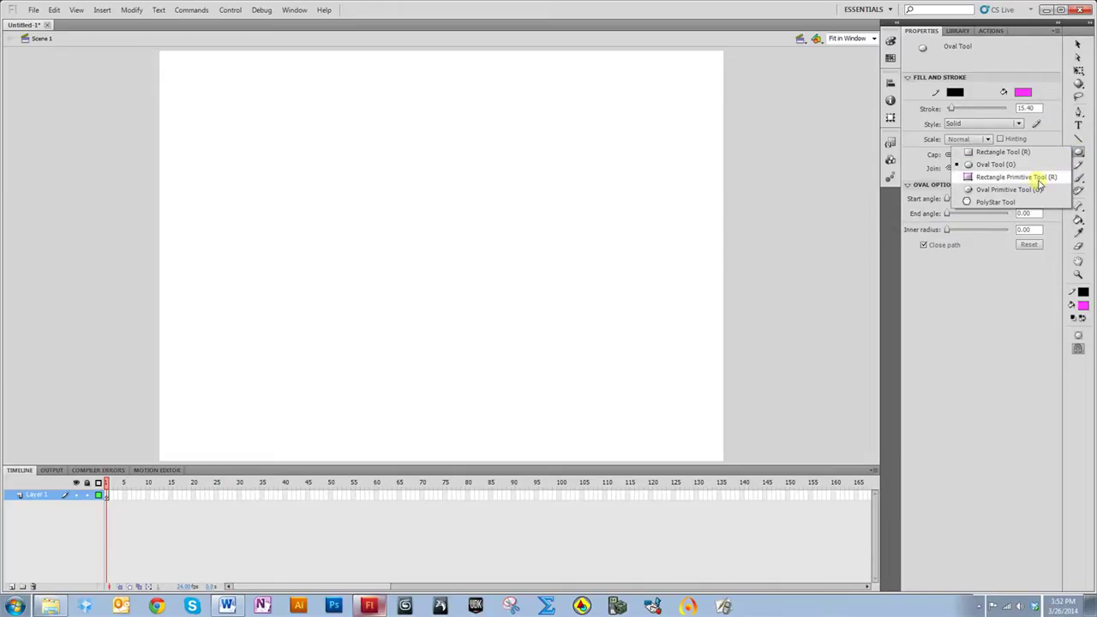
left_click(1038, 178)
mouse_move(211, 125)
left_mouse_down()
mouse_move(336, 275)
mouse_move(379, 279)
left_mouse_up()
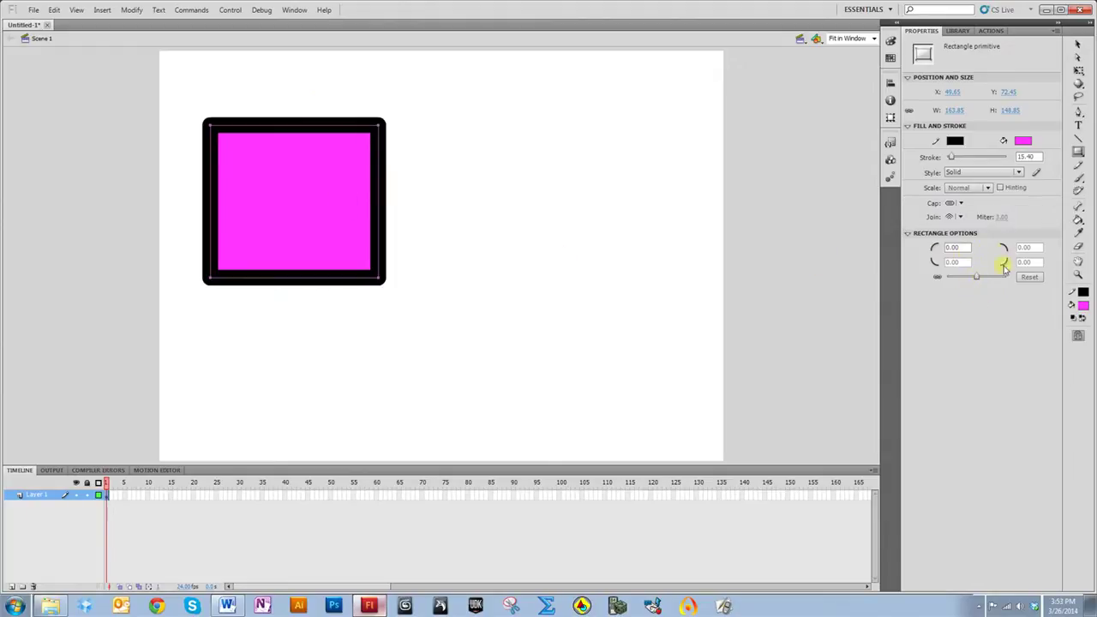
left_click_drag(977, 279, 999, 282)
mouse_move(984, 285)
left_mouse_down()
mouse_move(958, 284)
mouse_move(1006, 277)
mouse_move(977, 279)
mouse_move(975, 291)
left_mouse_up()
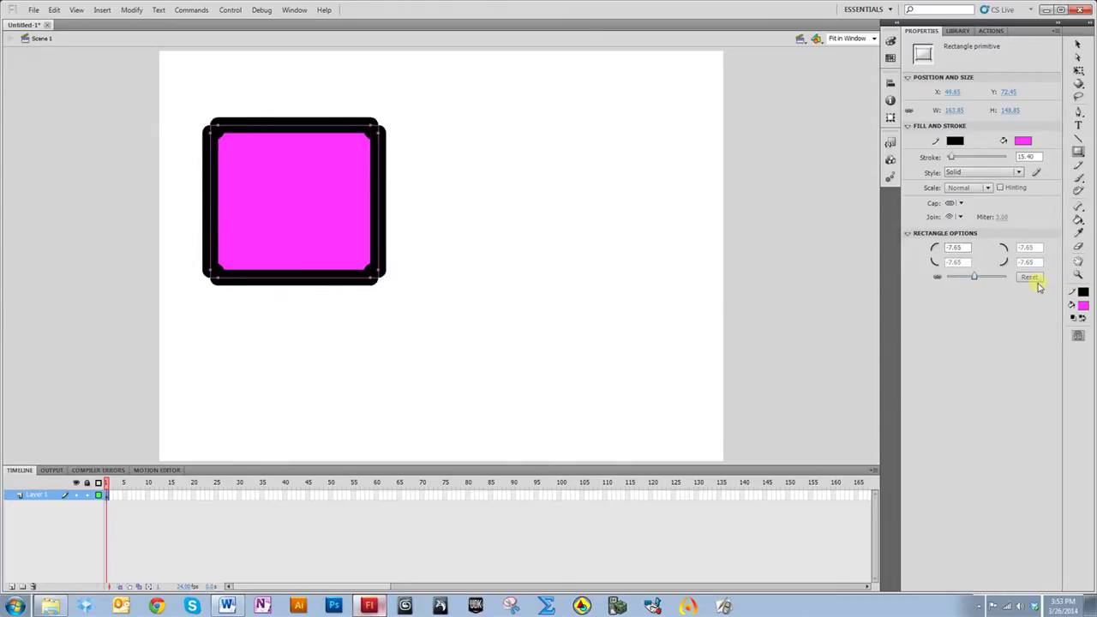
- Reset the rectangle primitive's corners, try a uniform corner radius of 28.80, and reset the corners to 0
left_click(1031, 278)
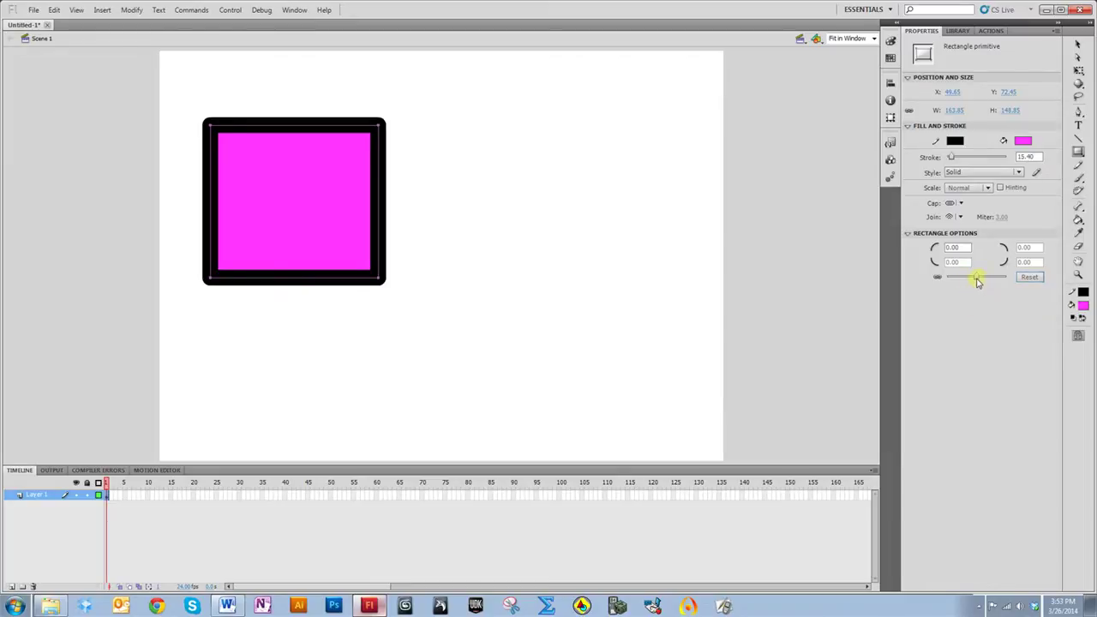
mouse_move(977, 283)
left_mouse_down()
mouse_move(1003, 277)
mouse_move(985, 283)
left_mouse_up()
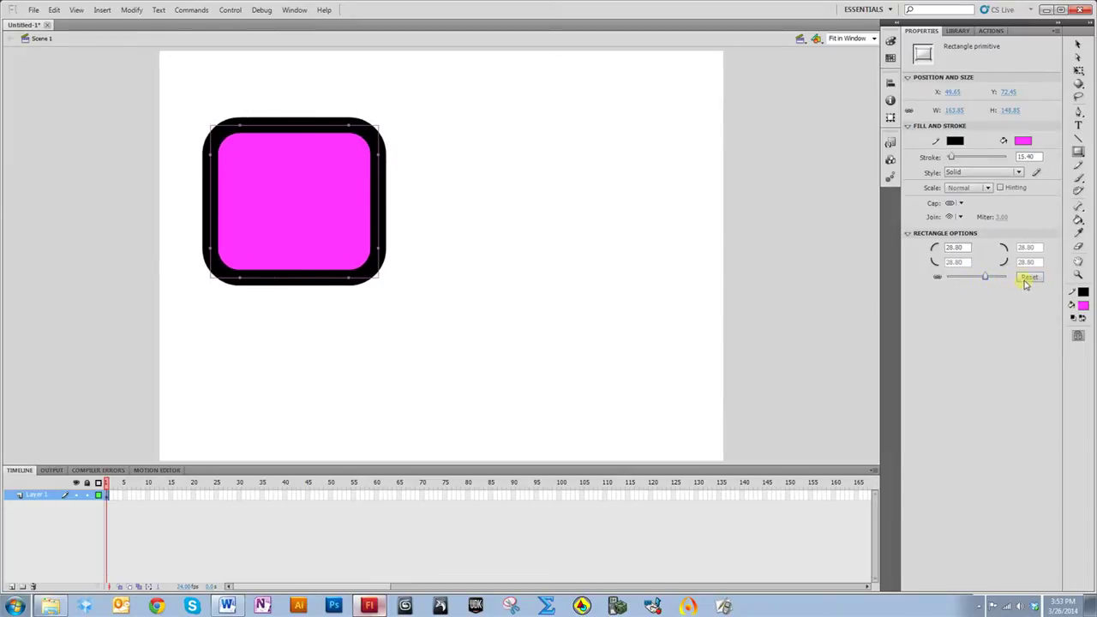
left_click(1028, 278)
- Unlink the rectangle primitive's corner radii, and set the upper-left corner radius to 18 and the upper-right to 30
left_click(938, 278)
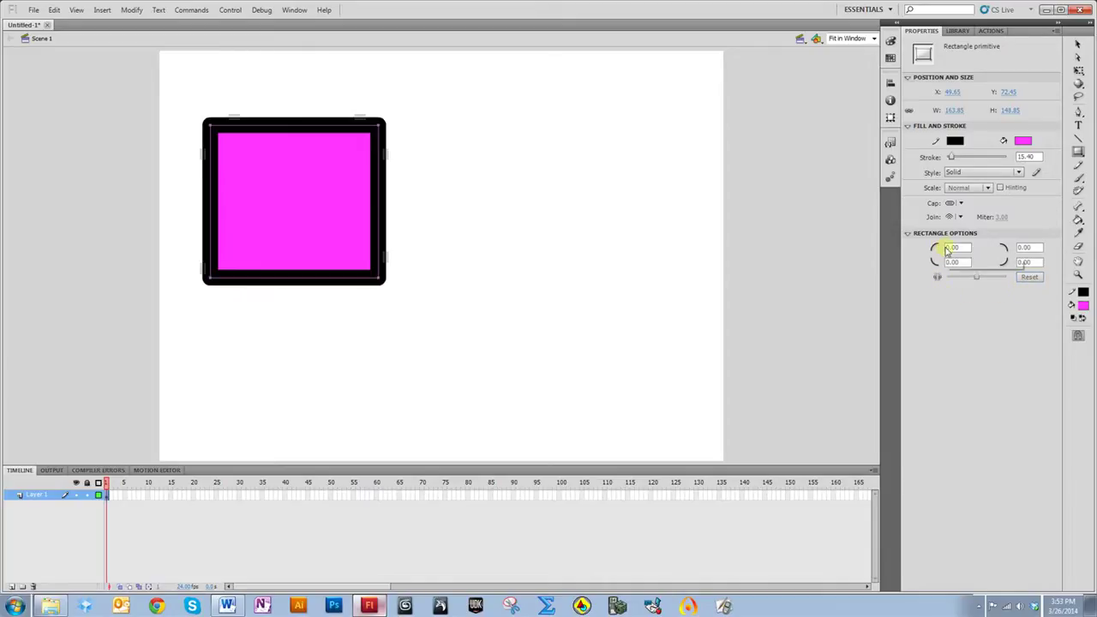
left_click(958, 247)
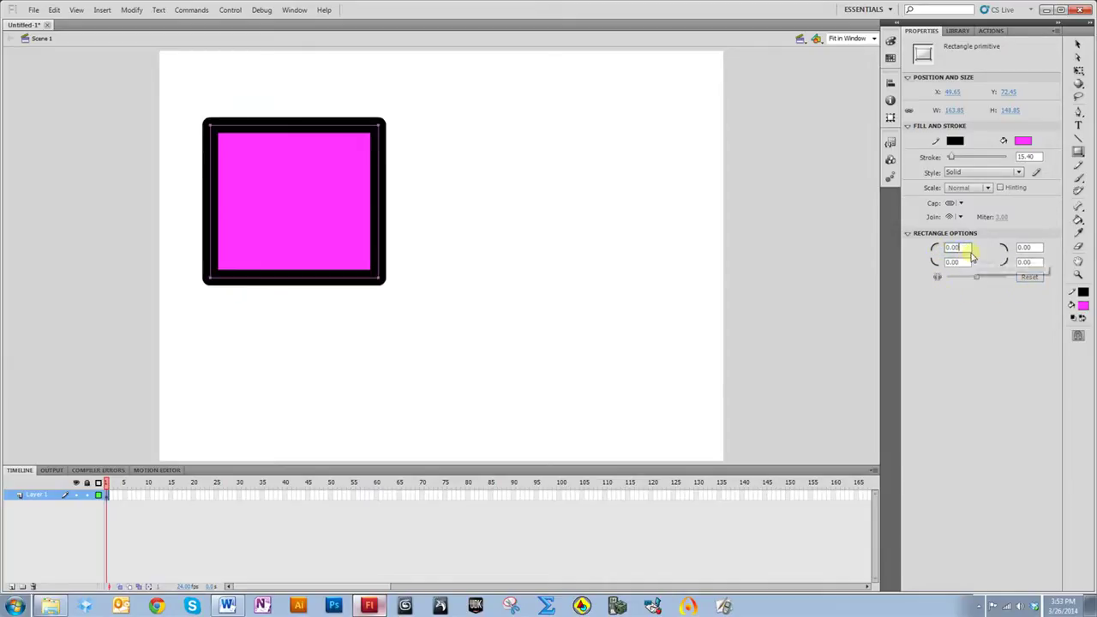
left_click(979, 280)
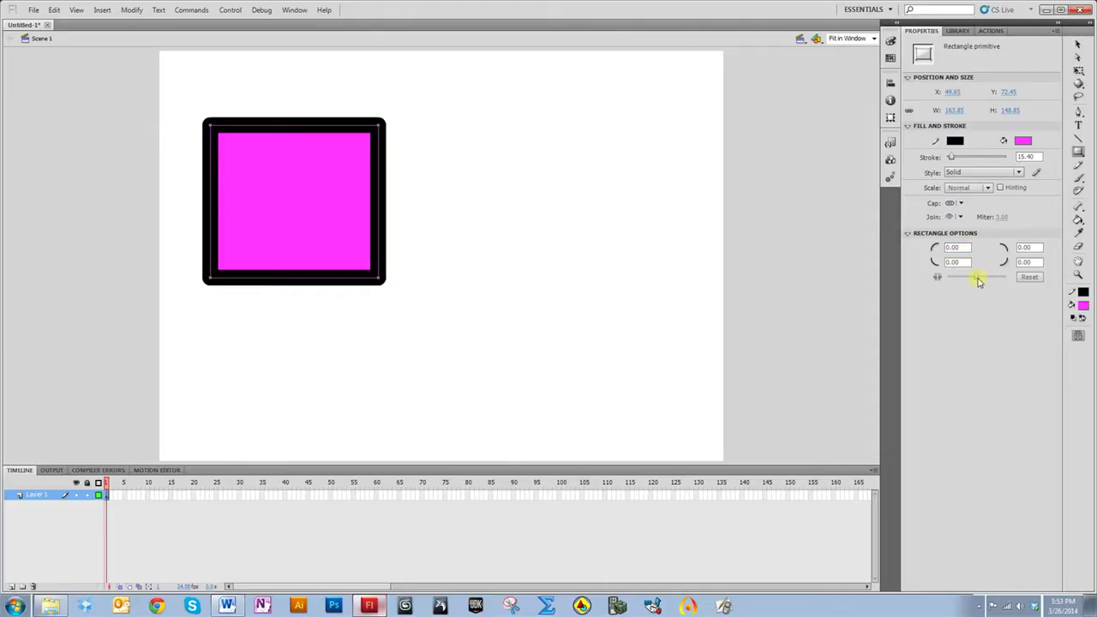
left_click(958, 248)
key("Return")
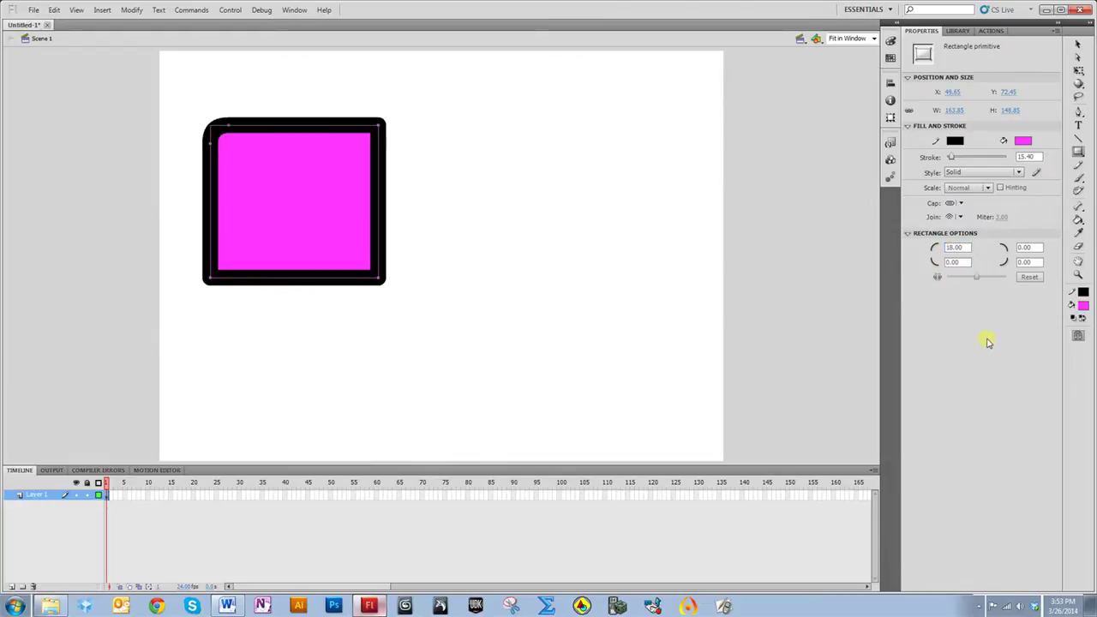
left_click(958, 249)
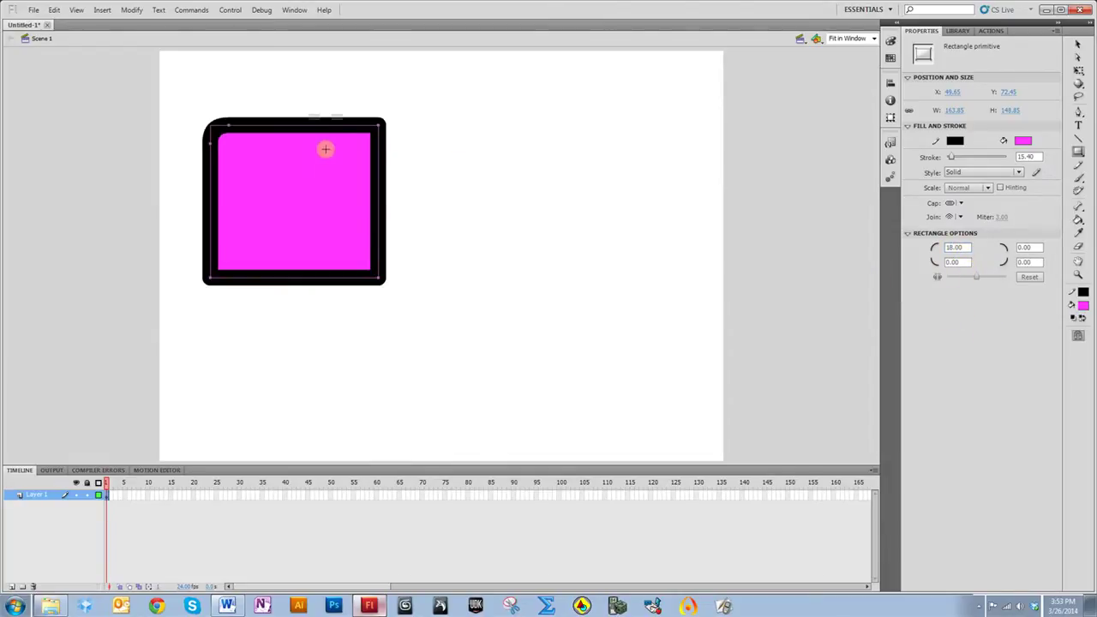
left_click(1037, 248)
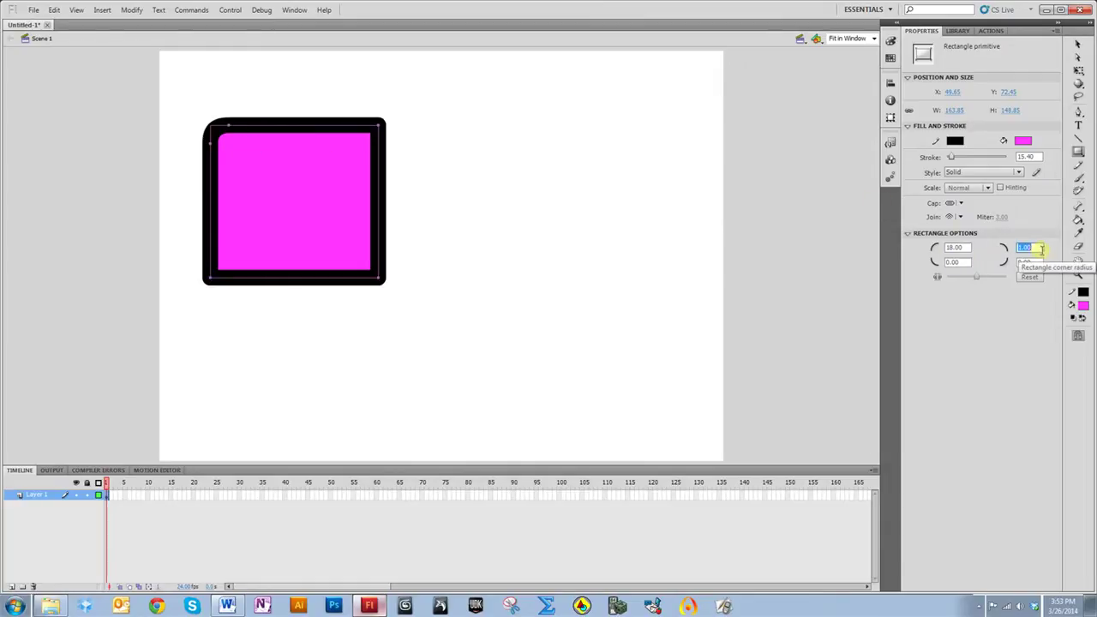
type("30")
key("Return")
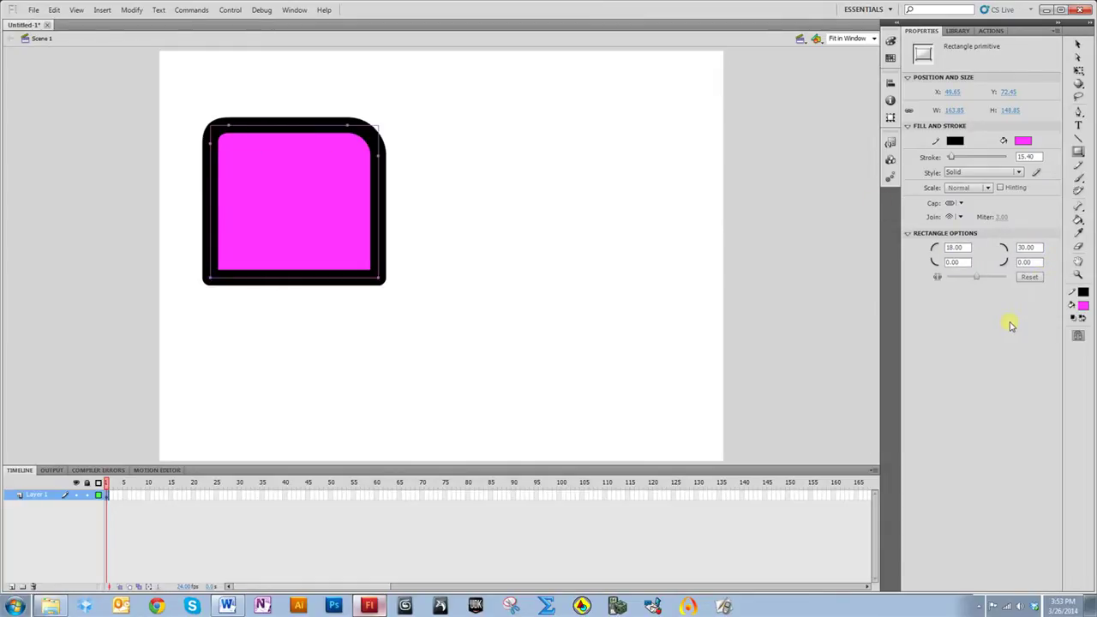
- Set the rectangle primitive's lower-left corner radius to -31 and lower-right to -23, and deselect the shape
left_click(958, 263)
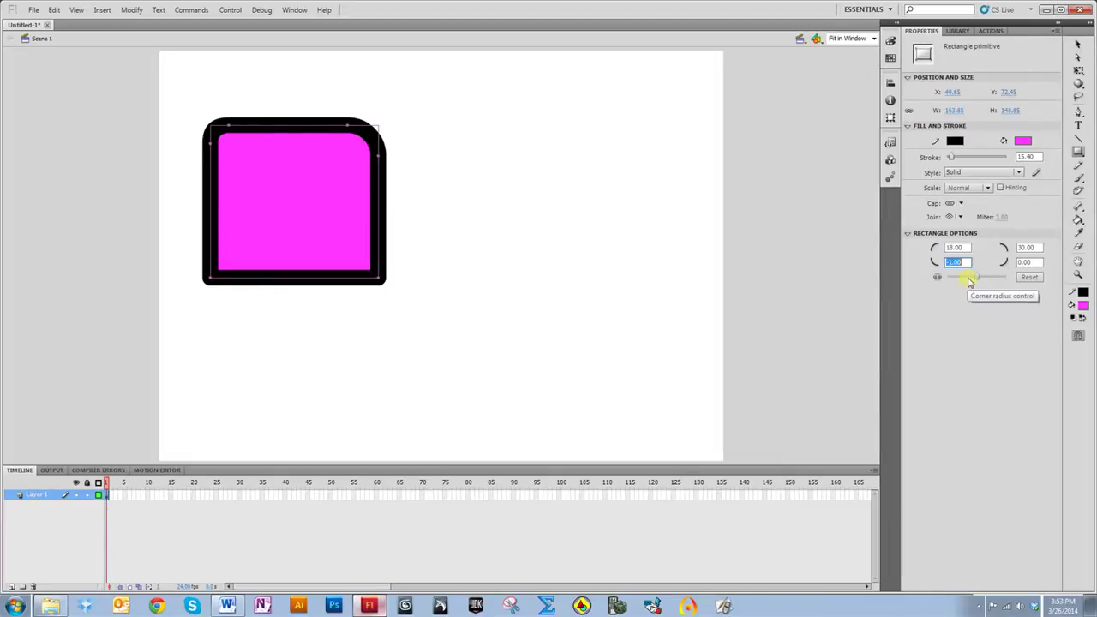
type("-31")
key("Return")
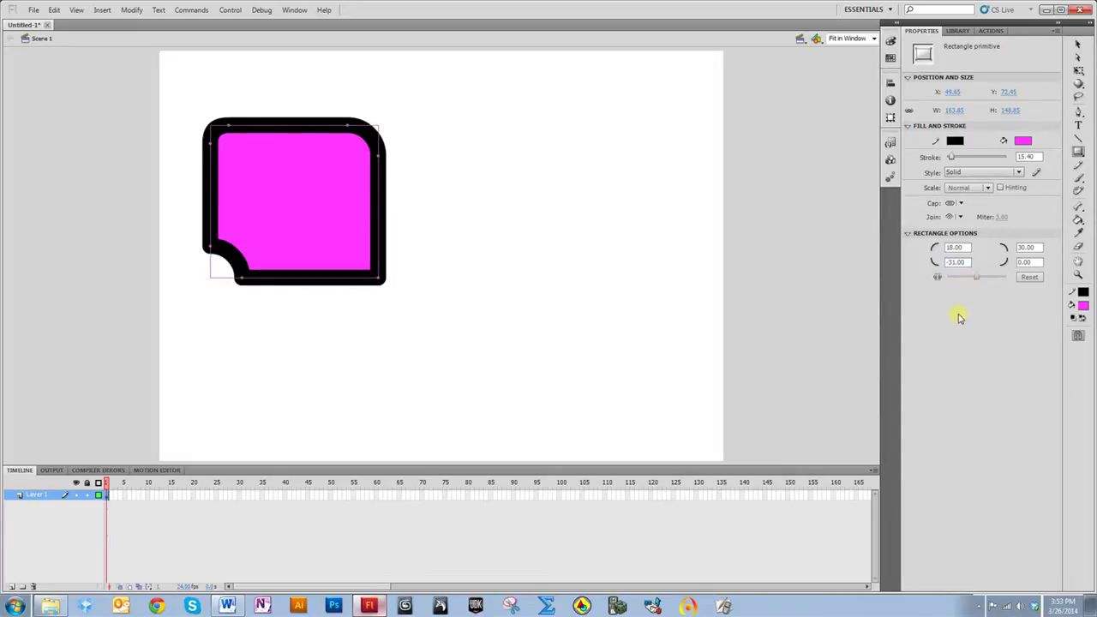
left_click(1030, 262)
key("Return")
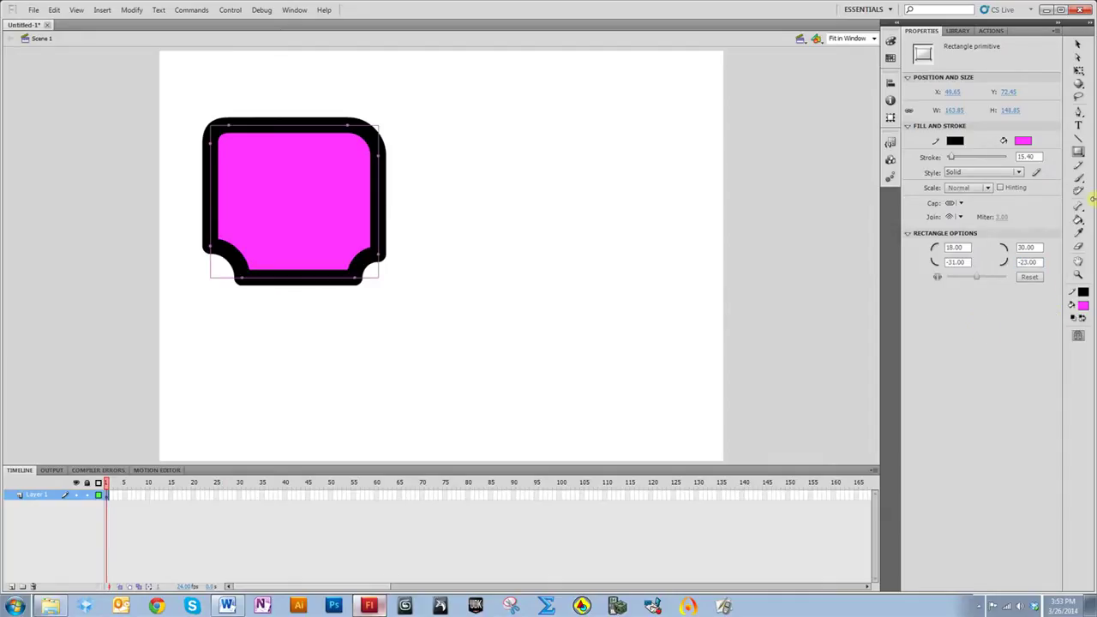
left_click(600, 289)
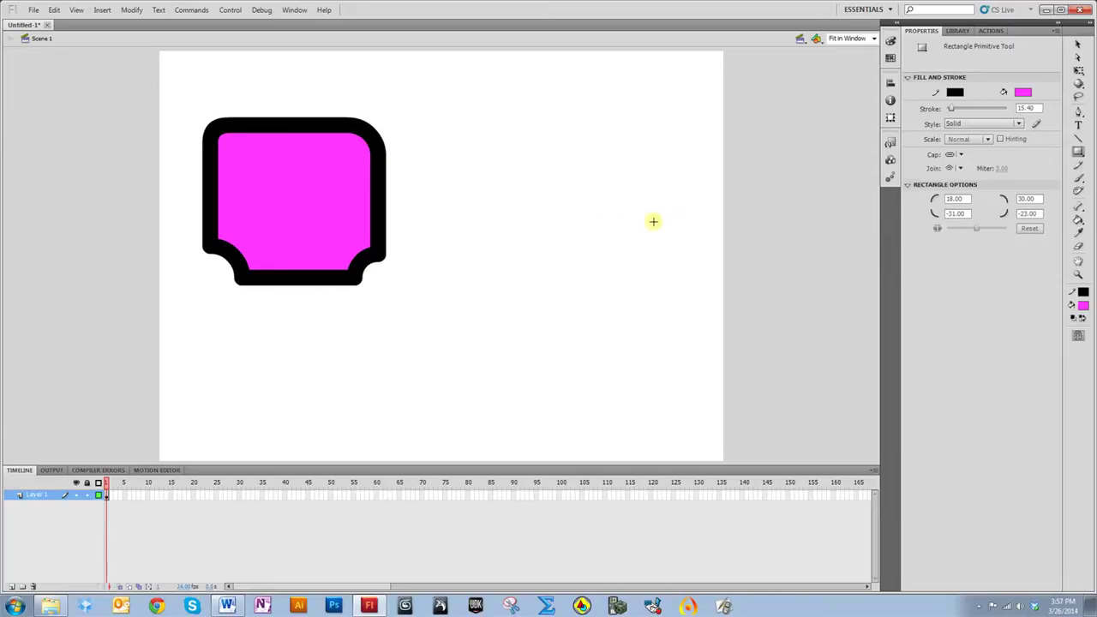
- Draw a magenta oval primitive about 190 by 198 px to the right of the rectangle primitive
left_click(1079, 152)
left_click(1024, 188)
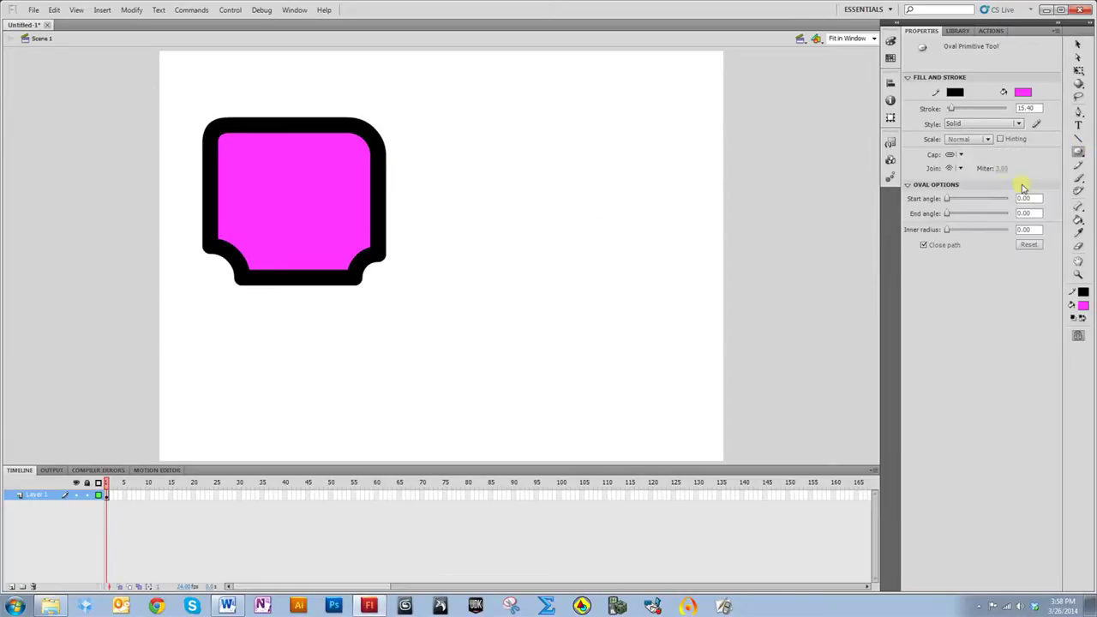
mouse_move(468, 148)
left_mouse_down()
mouse_move(623, 303)
mouse_move(668, 333)
mouse_move(645, 335)
mouse_move(663, 351)
left_mouse_up()
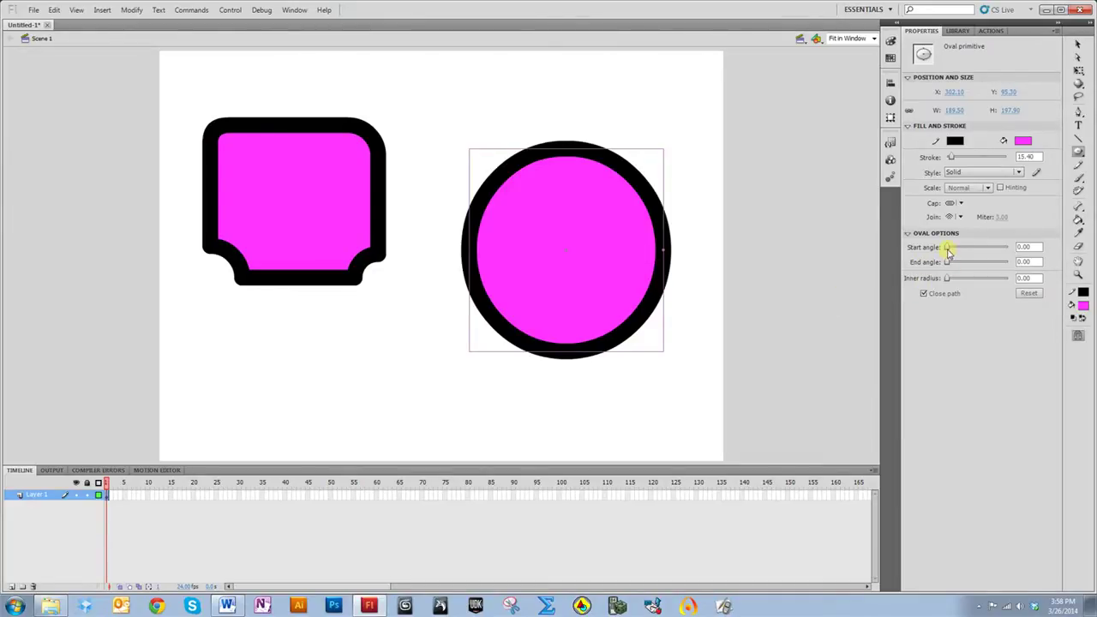
- Set the oval primitive's inner radius to 50.89 and its start angle to 148.04 to form an arc
left_click_drag(948, 250, 929, 270)
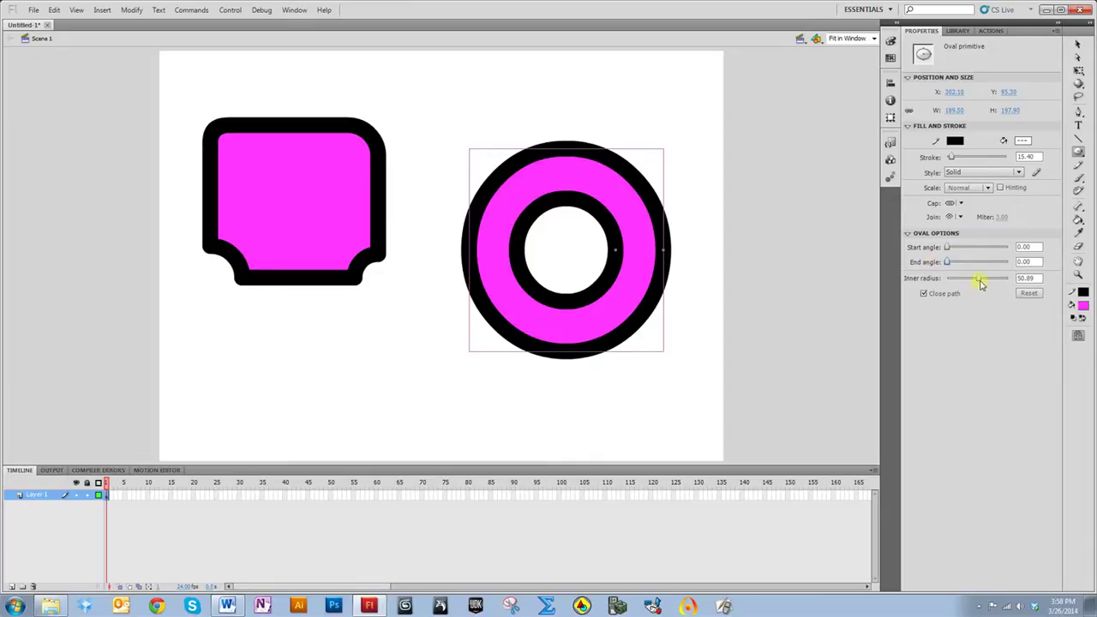
left_click_drag(946, 246, 970, 247)
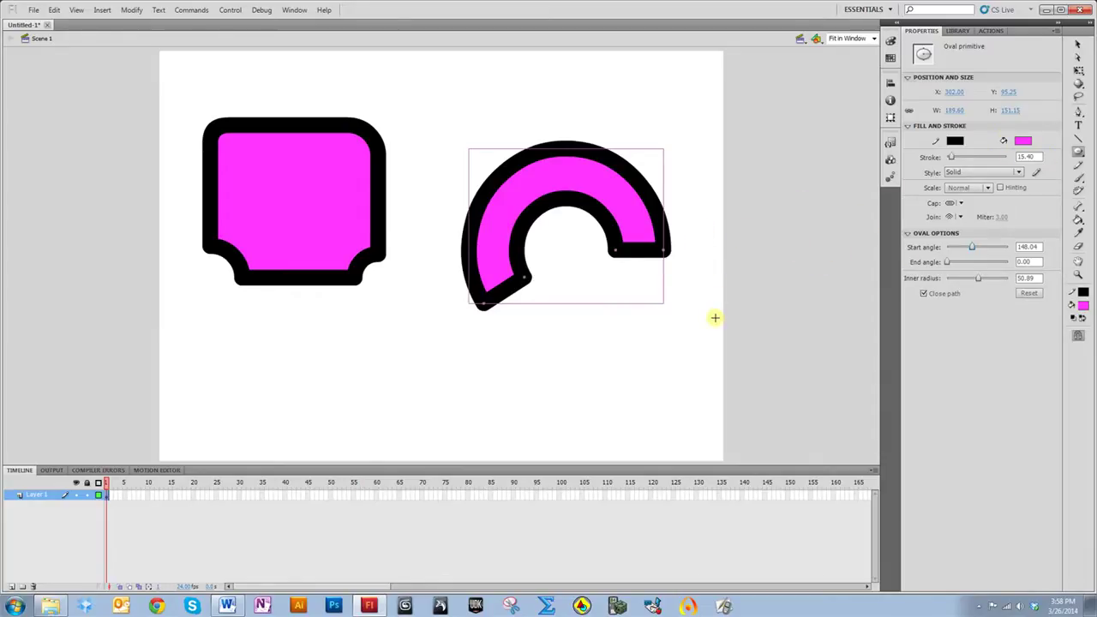
left_click(702, 274)
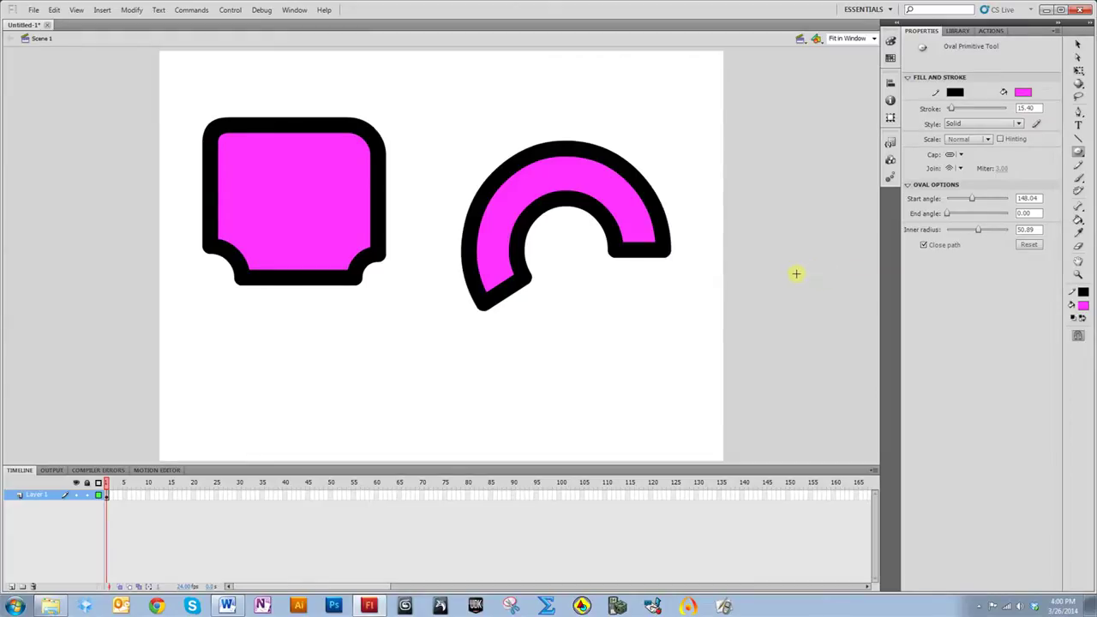
- Draw a magenta five-sided polygon below the rectangle primitive with the PolyStar Tool
left_click(1079, 155)
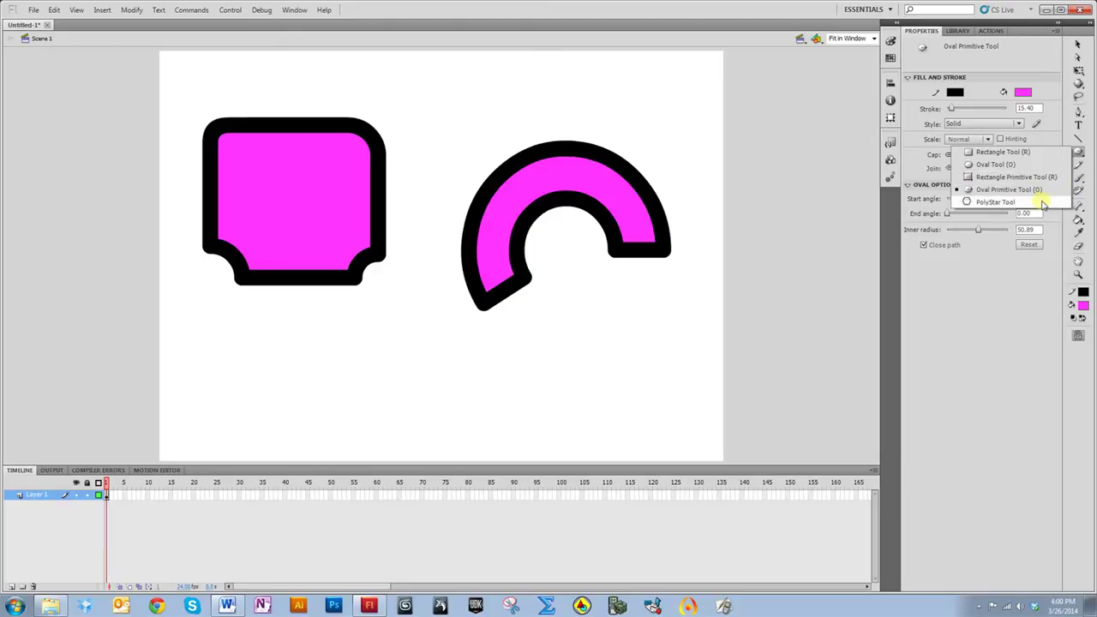
left_click(1044, 202)
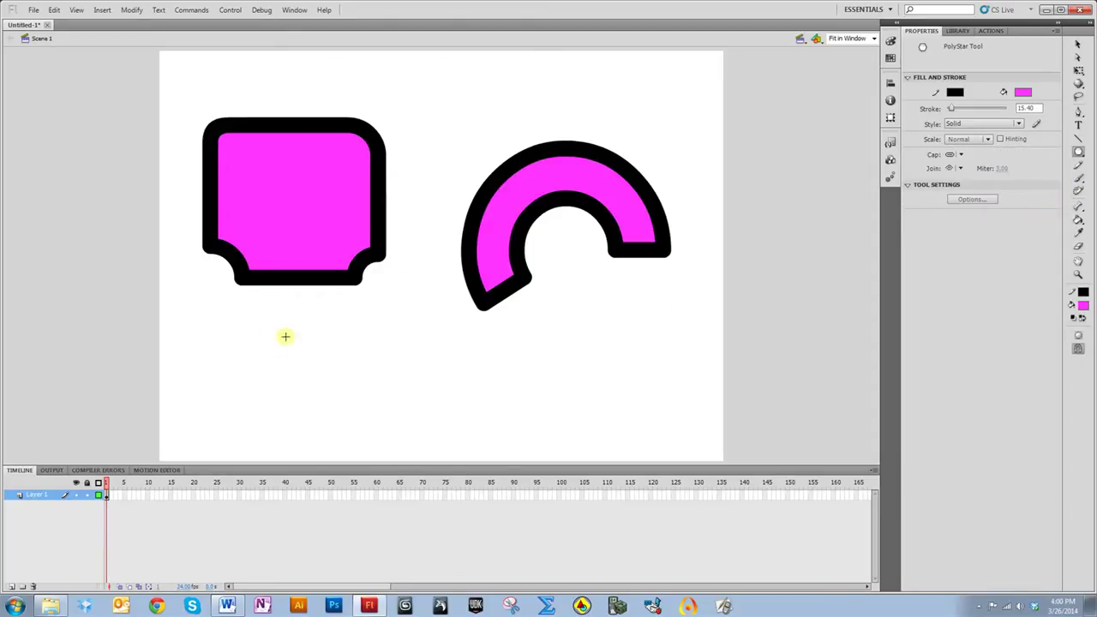
mouse_move(215, 343)
left_mouse_down()
mouse_move(288, 404)
mouse_move(208, 393)
left_mouse_up()
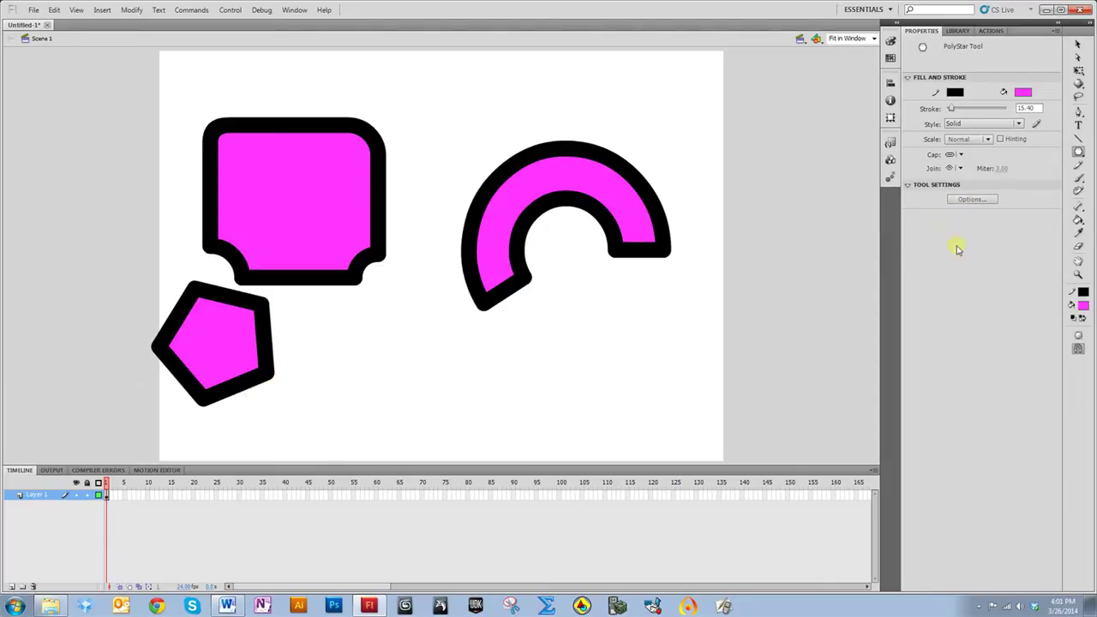
- Set the PolyStar Tool to a polygon with 8 sides, and draw an octagon to the right of the pentagon
left_click(981, 201)
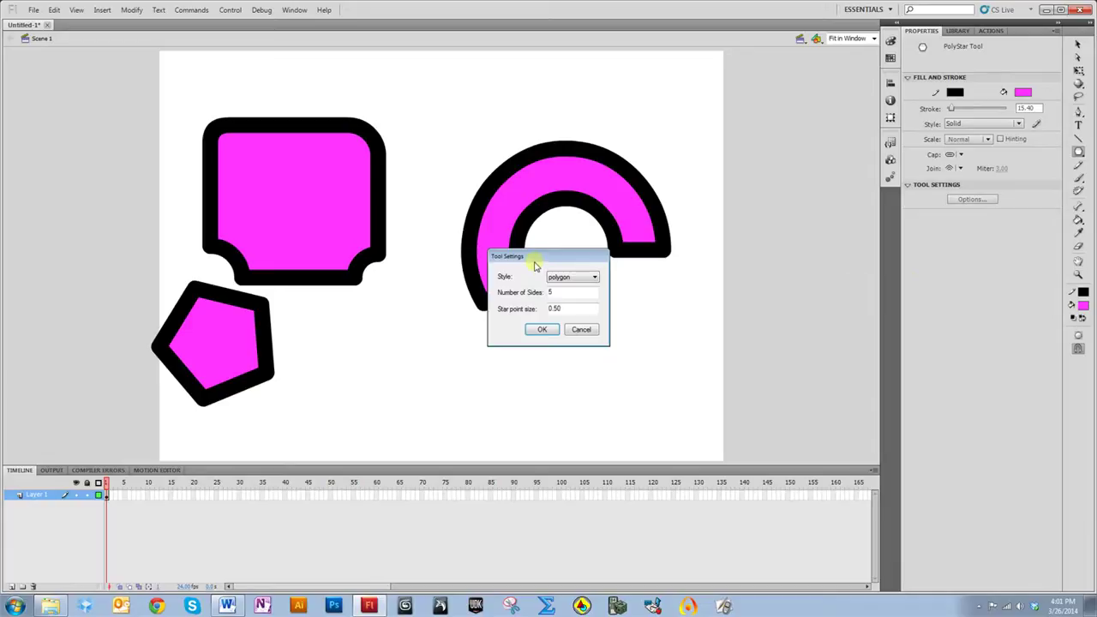
left_click_drag(531, 256, 794, 274)
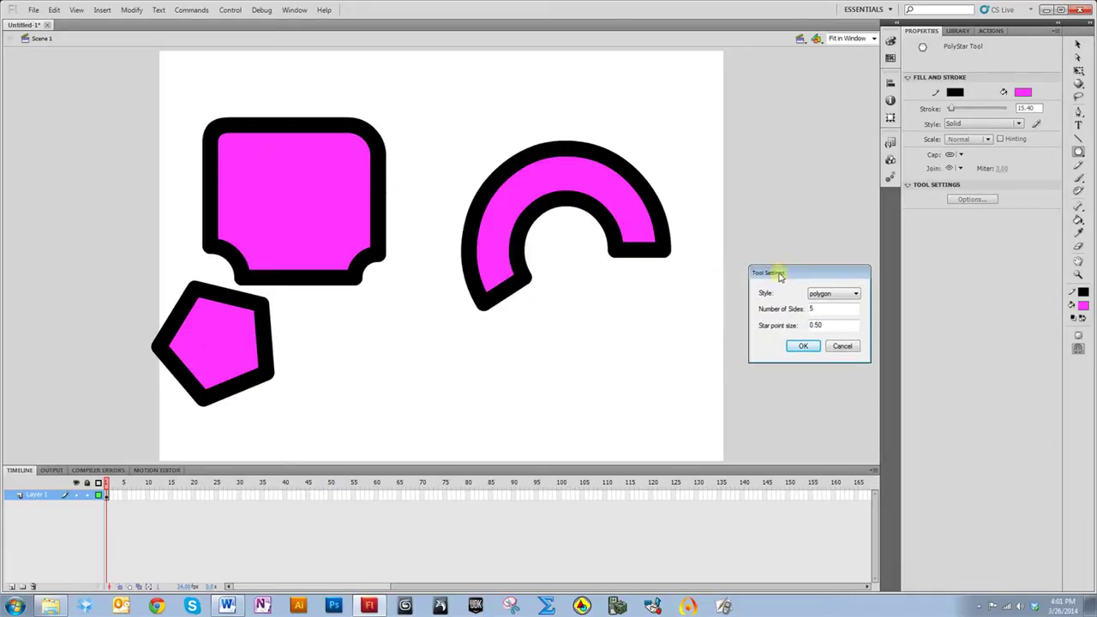
left_click(828, 295)
left_click(832, 312)
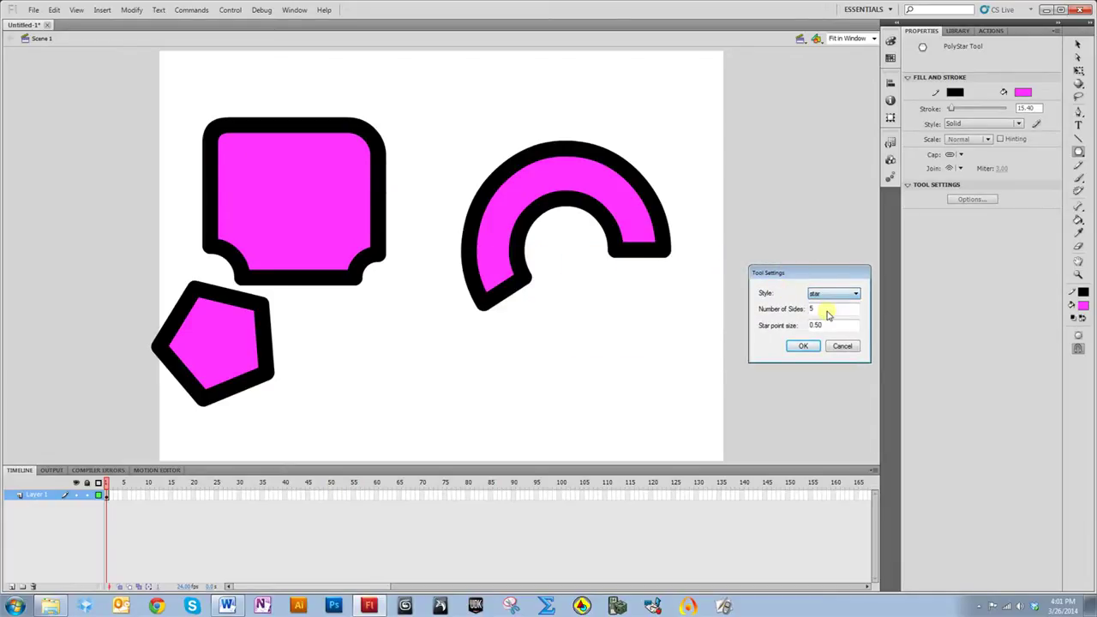
left_click(829, 295)
left_click(829, 302)
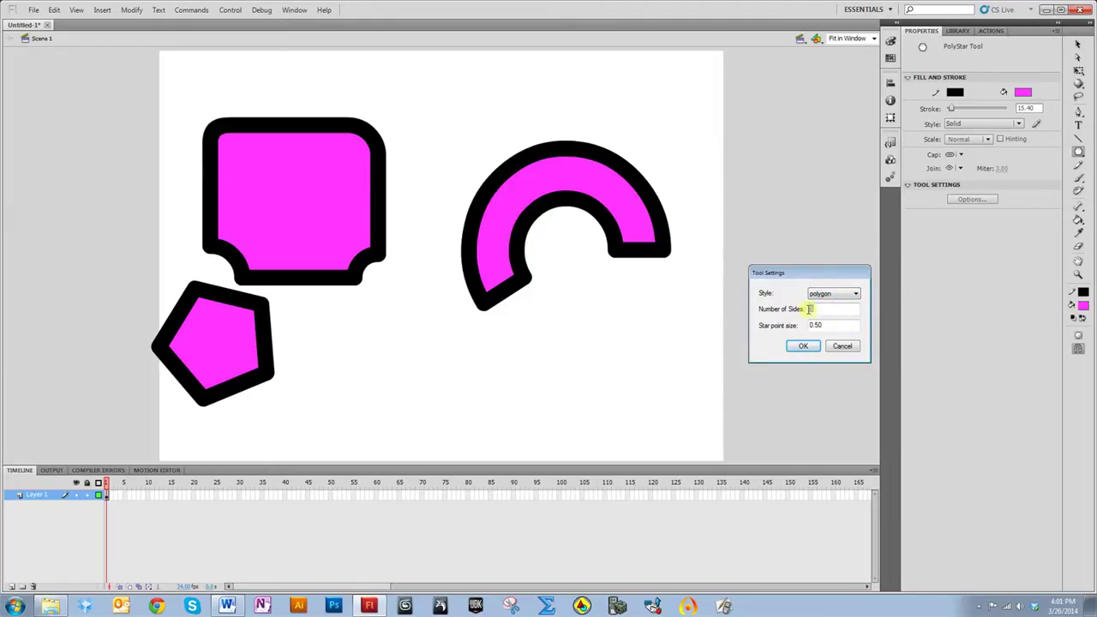
double_click(809, 309)
type("8")
key("Return")
mouse_move(381, 359)
left_mouse_down()
mouse_move(457, 397)
mouse_move(431, 365)
mouse_move(443, 357)
left_mouse_up()
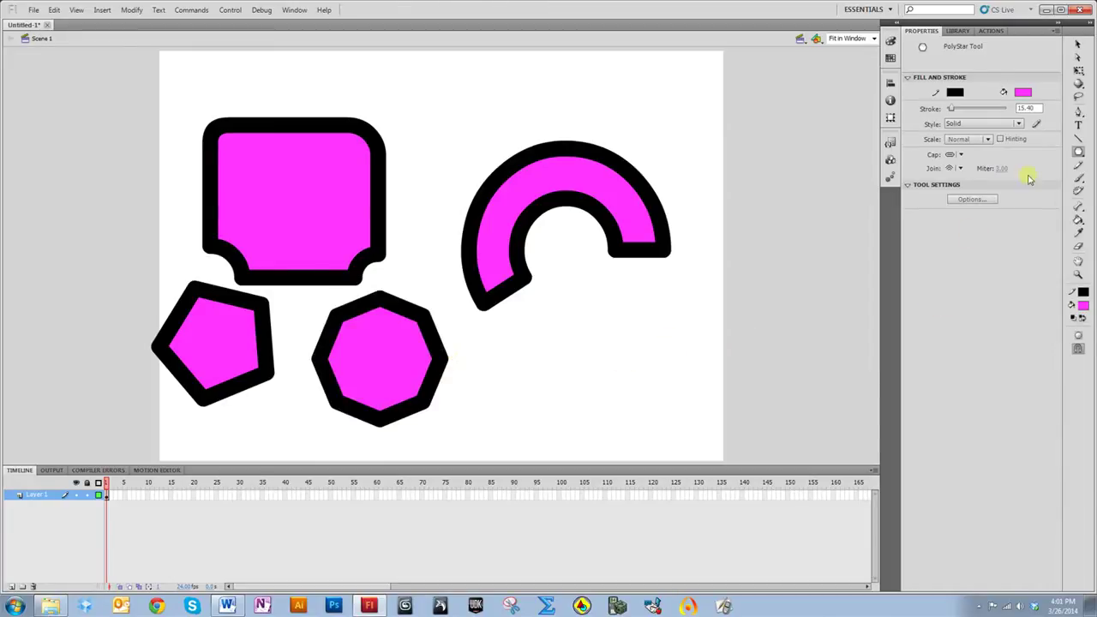
- Set the PolyStar Tool to a star with 5 sides, and draw a star just below the arc
left_click_drag(1079, 151, 1031, 195)
left_click_drag(1078, 152, 1032, 202)
left_click(971, 199)
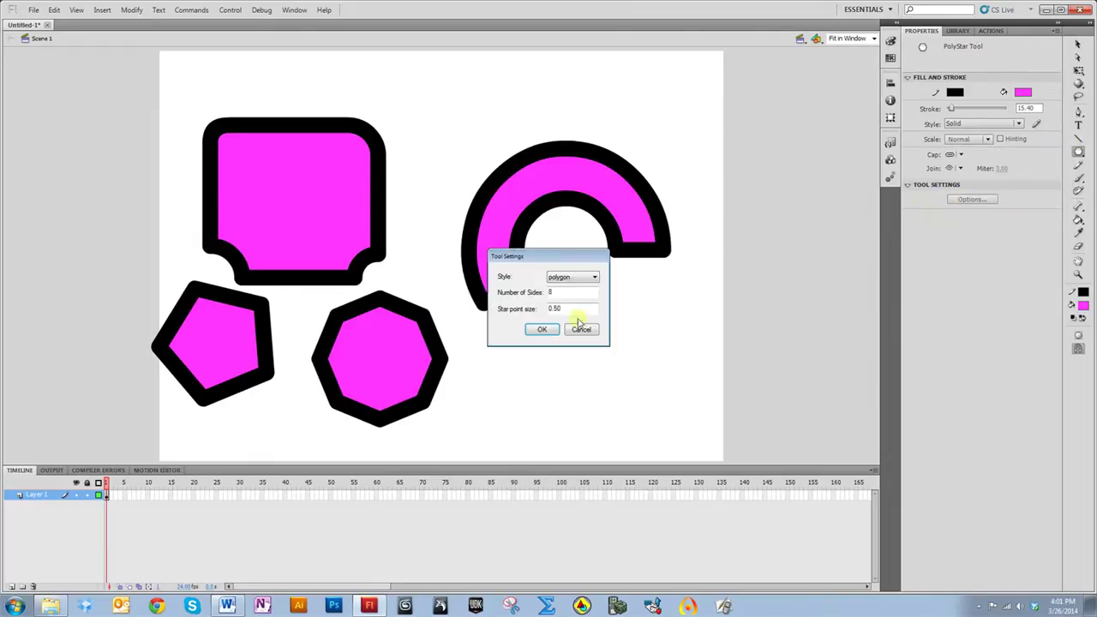
left_click(578, 277)
left_click(559, 296)
left_click(539, 333)
mouse_move(555, 333)
left_mouse_down()
mouse_move(602, 374)
mouse_move(618, 363)
mouse_move(628, 323)
left_mouse_up()
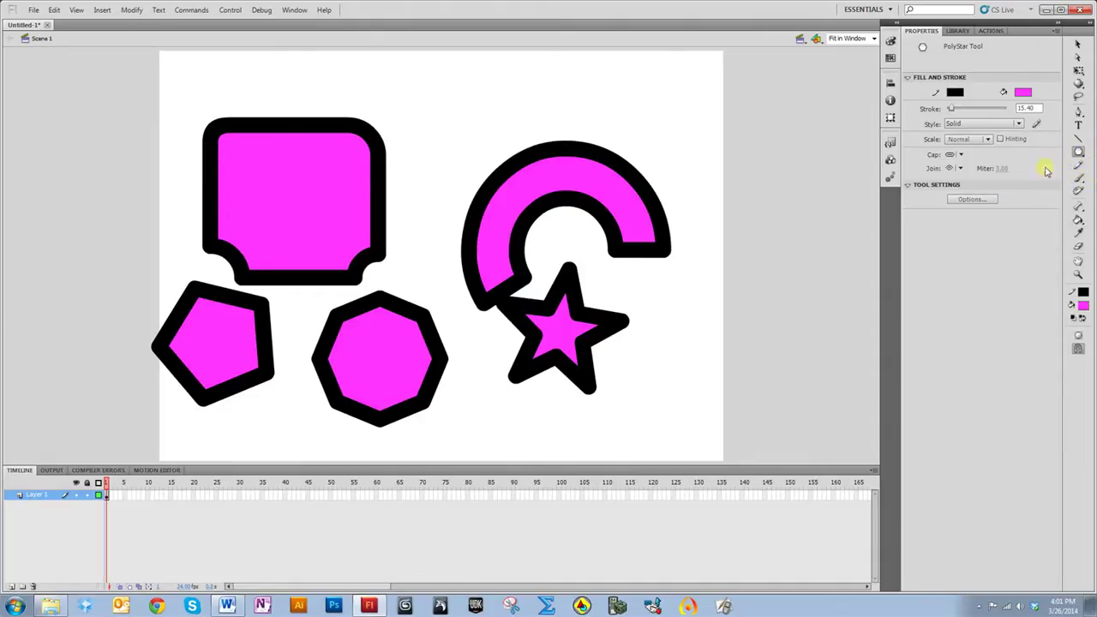
- Set the star point size to 1.00, and draw a smaller, thicker star to the right of the first one
left_click(1078, 151)
left_click(1028, 204)
left_click(971, 199)
left_click_drag(518, 255, 771, 258)
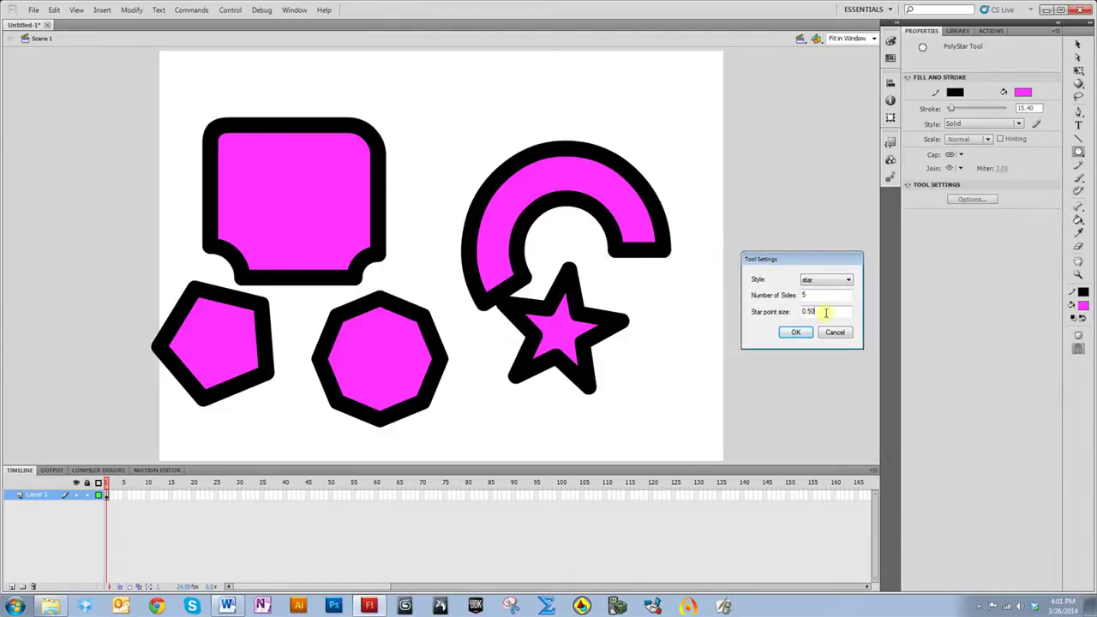
left_click_drag(825, 312, 778, 320)
left_click(795, 333)
mouse_move(666, 301)
left_mouse_down()
mouse_move(705, 345)
mouse_move(694, 341)
mouse_move(711, 331)
left_mouse_up()
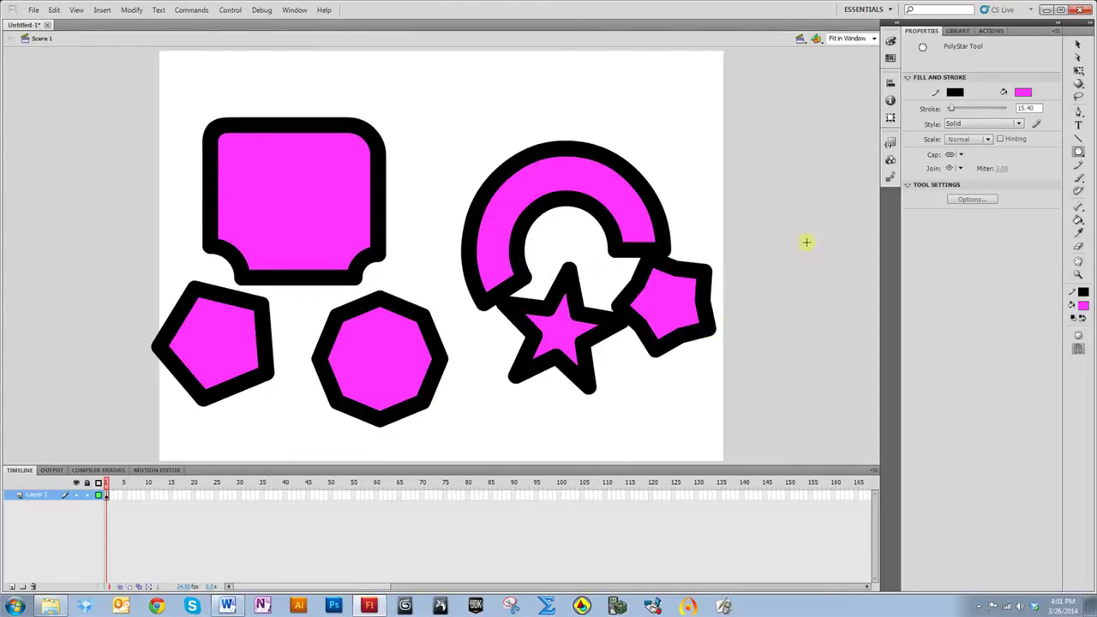
- Review the PolyStar Tool's style, number of sides and star point size settings, and accept them without changes
left_click(1078, 152)
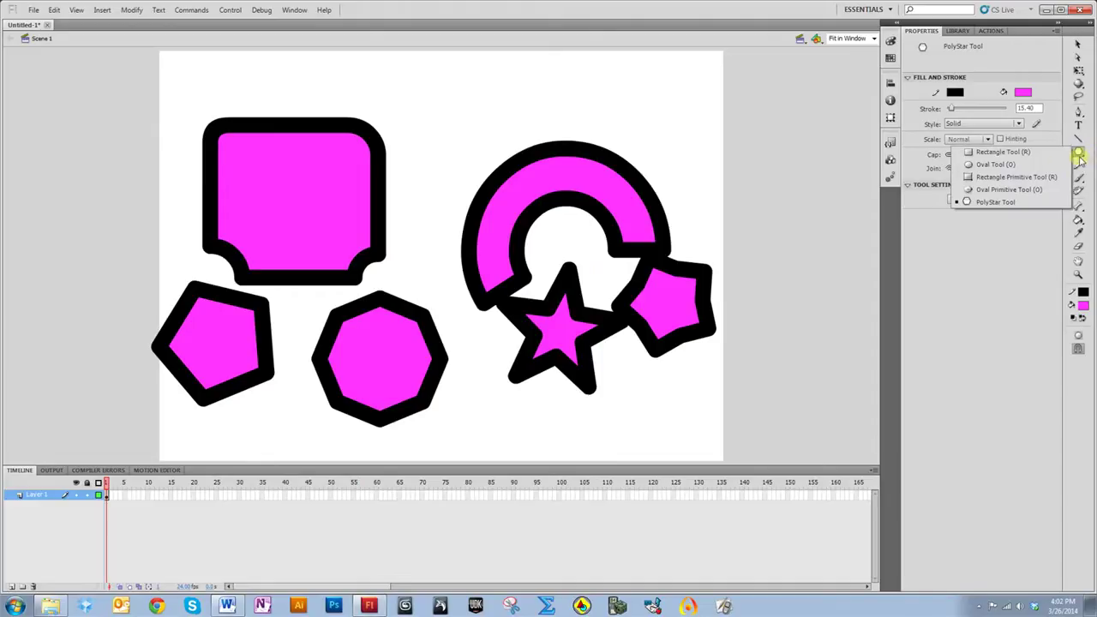
left_click(994, 203)
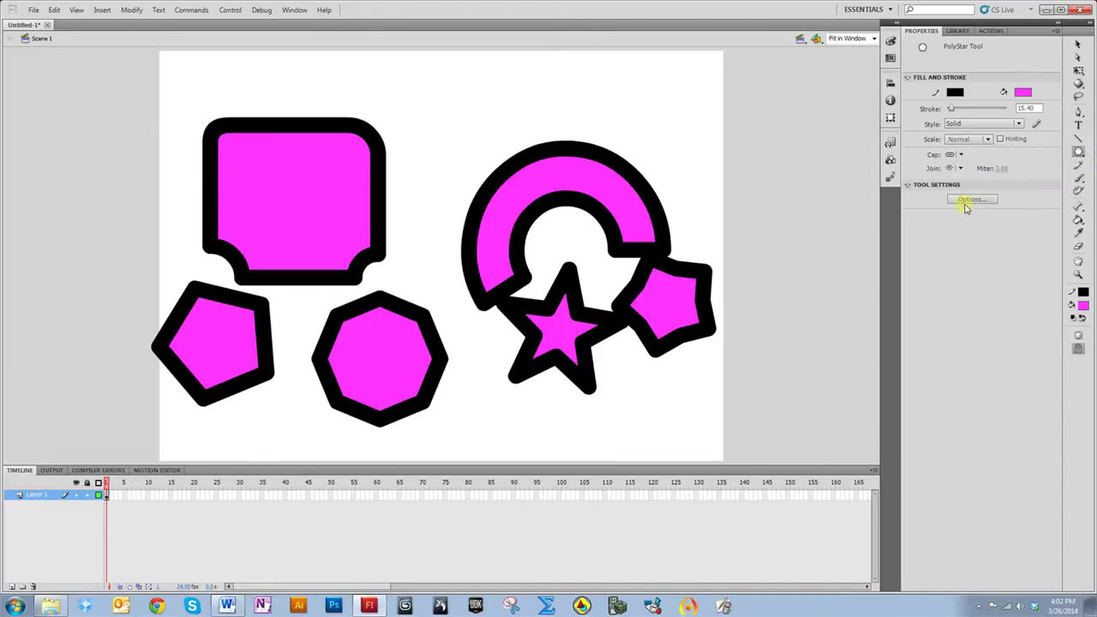
left_click(969, 200)
left_click_drag(577, 265, 812, 250)
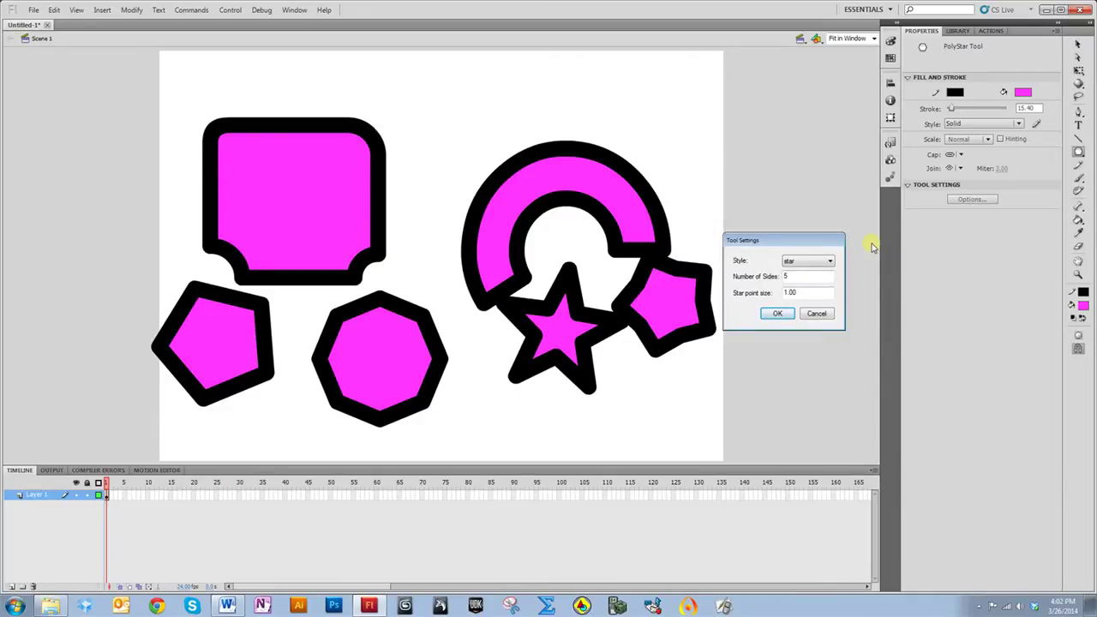
left_click(777, 312)
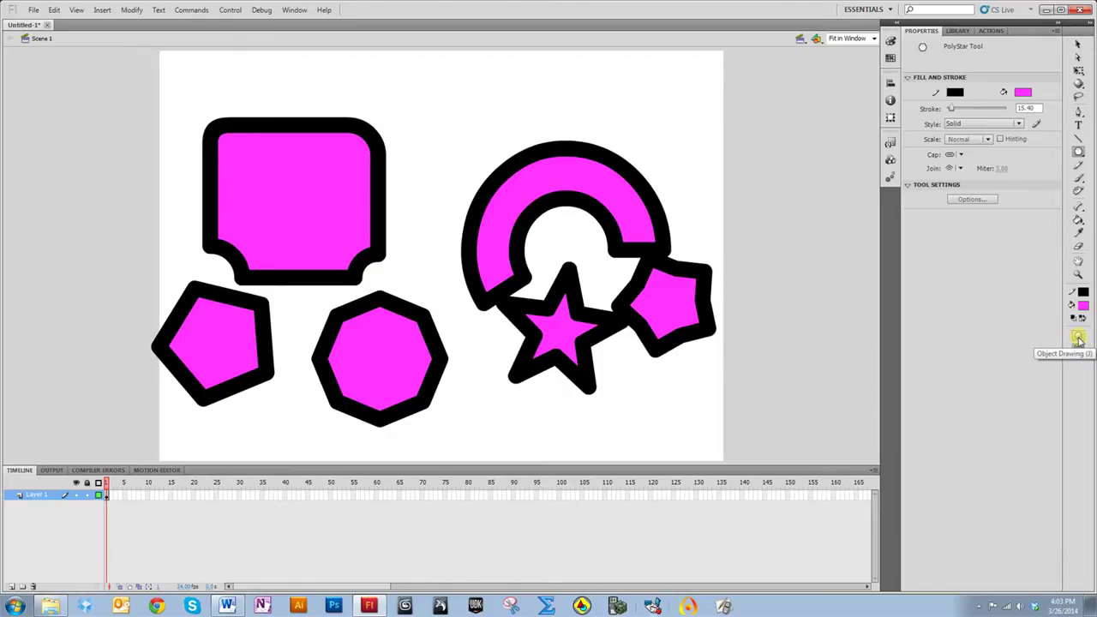
- With the Selection Tool, select separate outline segments of the thin star one after another, and clear the selection
left_click(1078, 44)
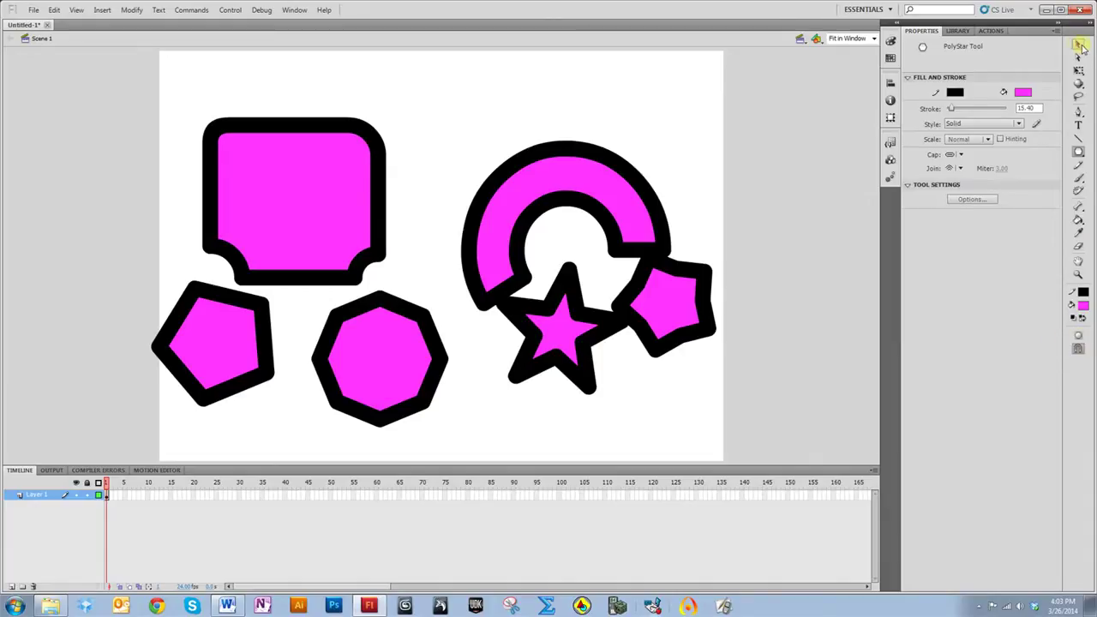
left_click(594, 345)
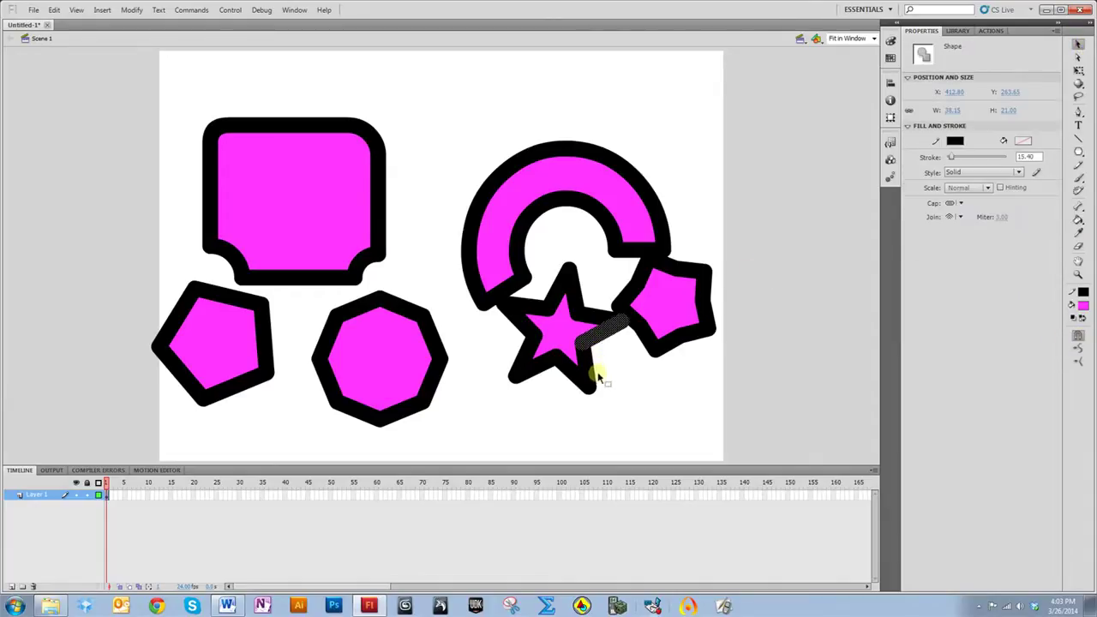
left_click(587, 384)
left_click(531, 360)
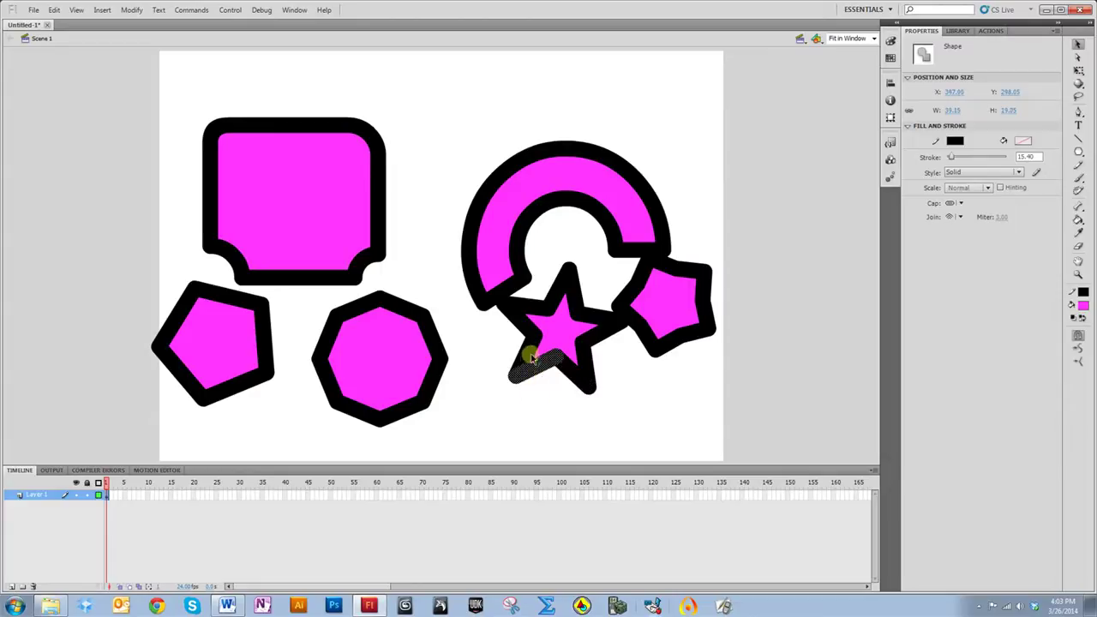
left_click(531, 319)
left_click(521, 315)
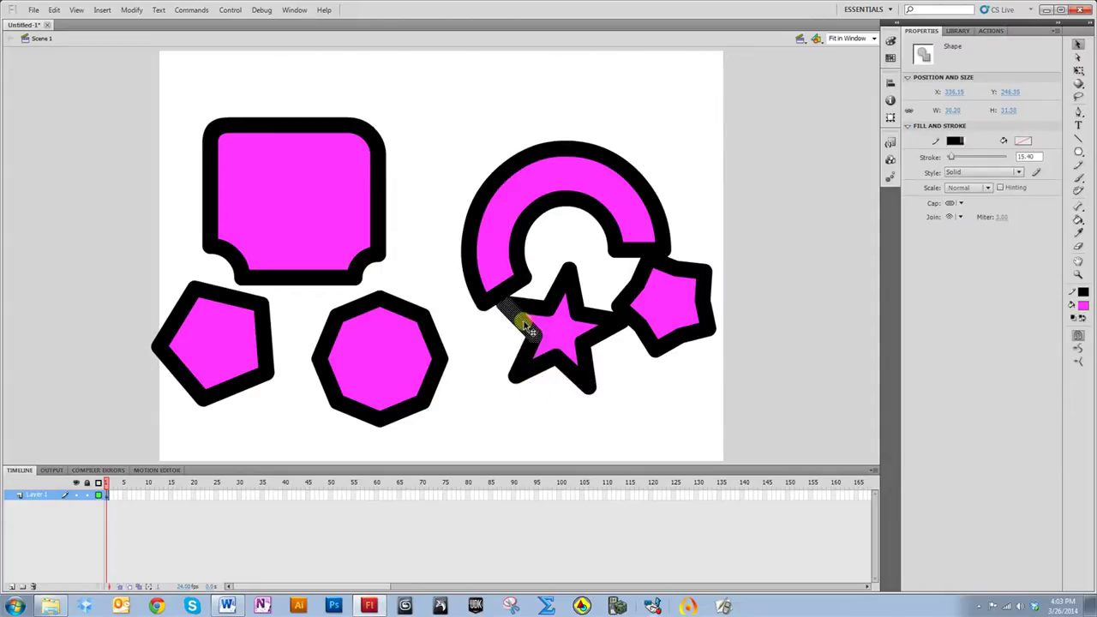
left_click(702, 396)
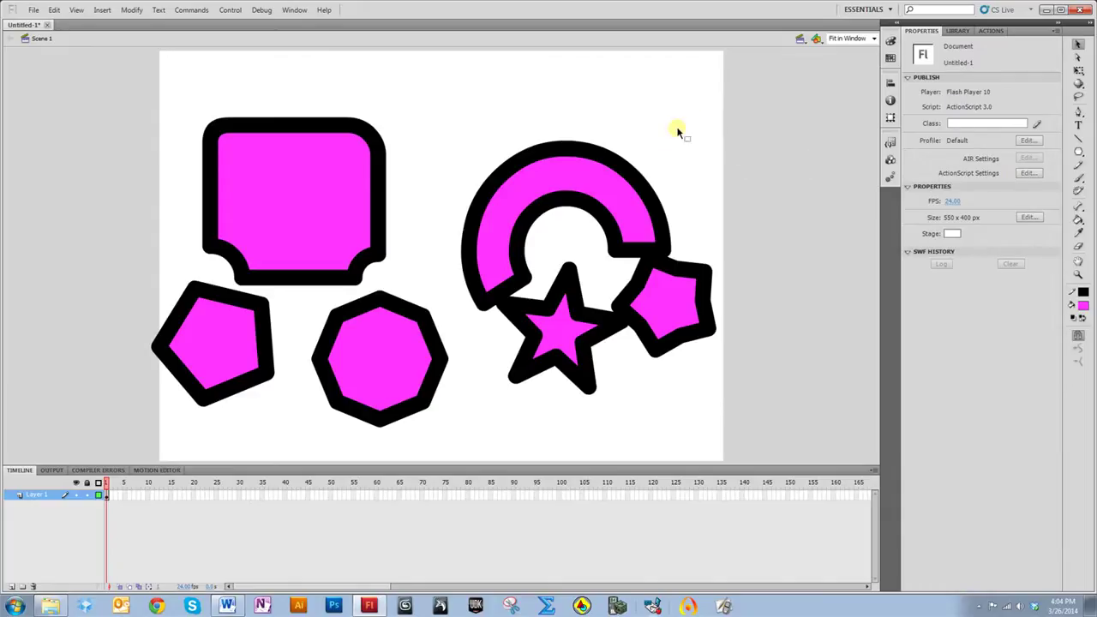
- Draw a long horizontal black line above the rounded rectangle and the arc with the Line Tool
left_click(1078, 139)
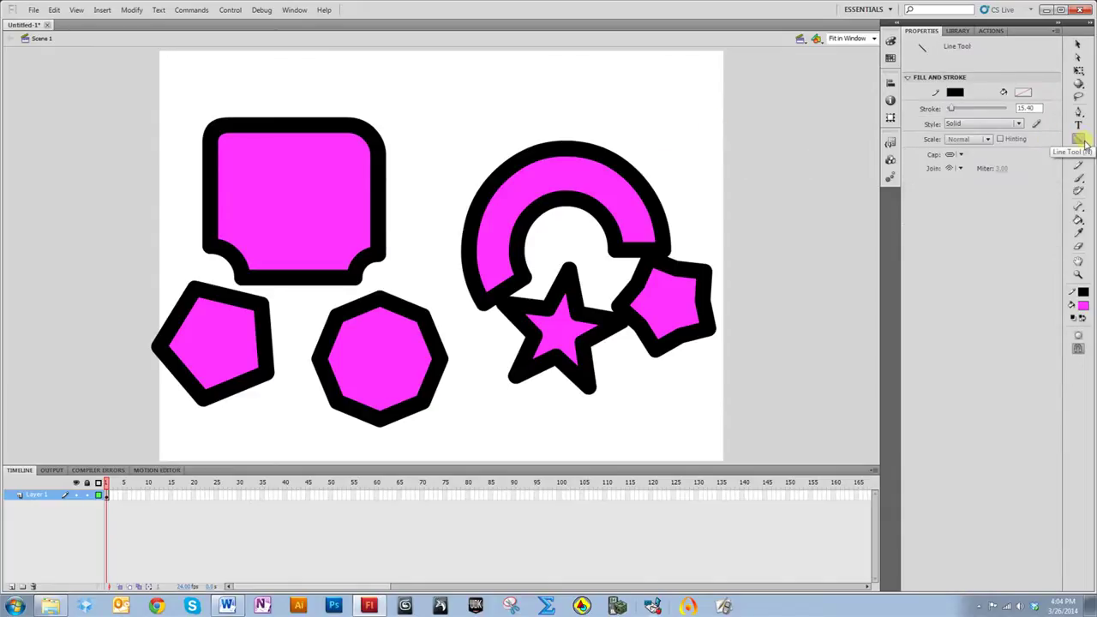
mouse_move(233, 85)
left_mouse_down()
mouse_move(417, 81)
mouse_move(597, 110)
mouse_move(603, 88)
left_mouse_up()
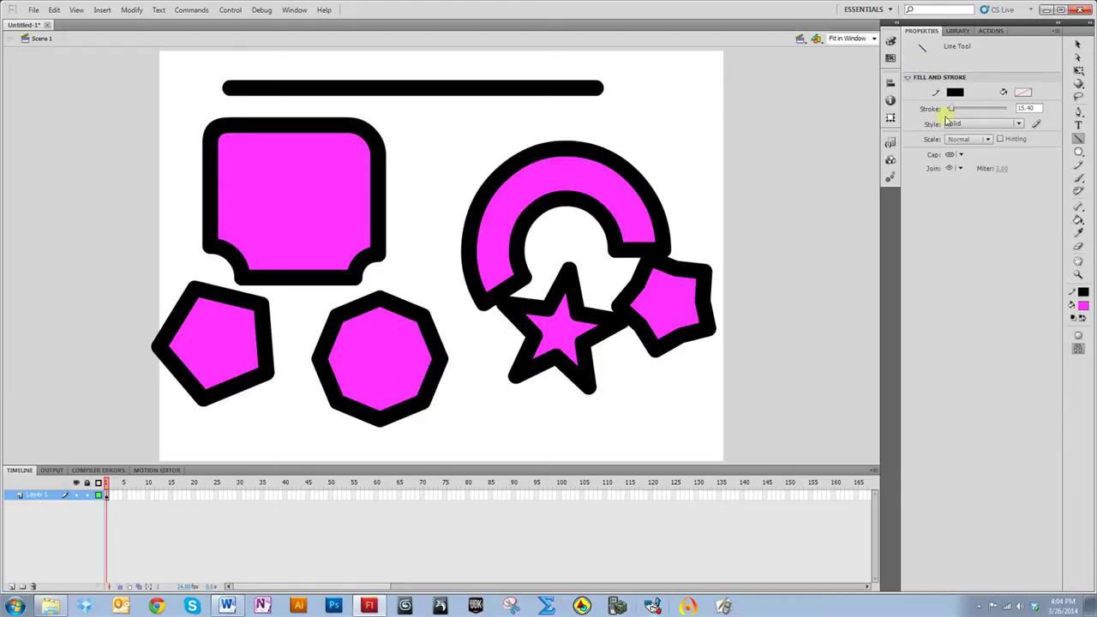
- With a 7.70 stroke and Object Drawing on, draw a slanted line about 40 px wide and 96 px high above the arc's right side, and thicken it to 9.60
left_click_drag(964, 112, 951, 113)
left_click_drag(953, 115, 950, 112)
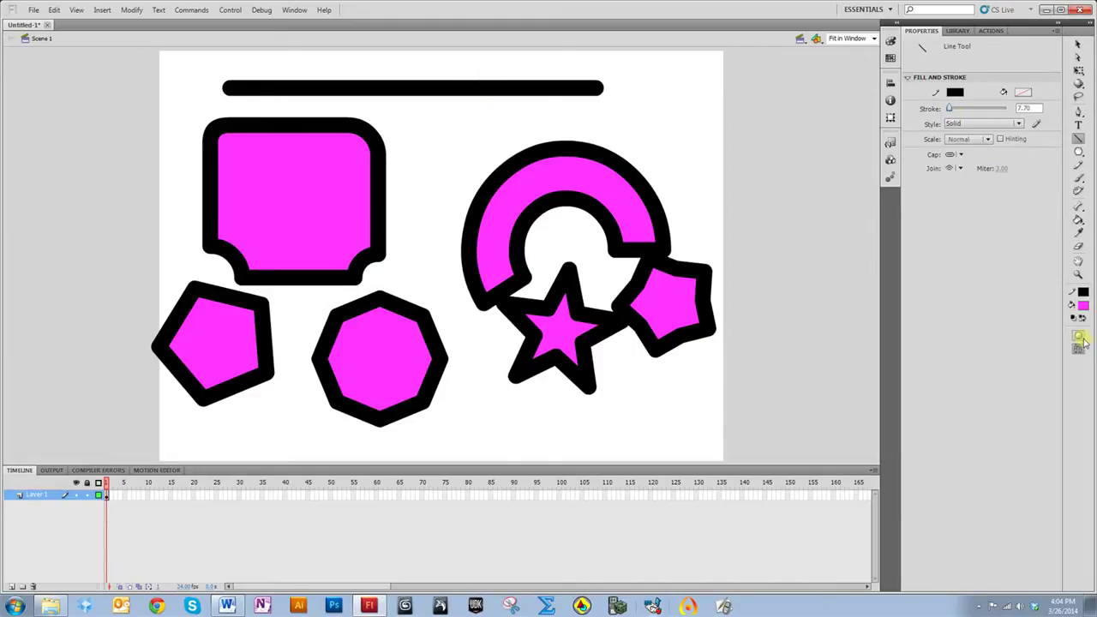
left_click_drag(665, 71, 705, 172)
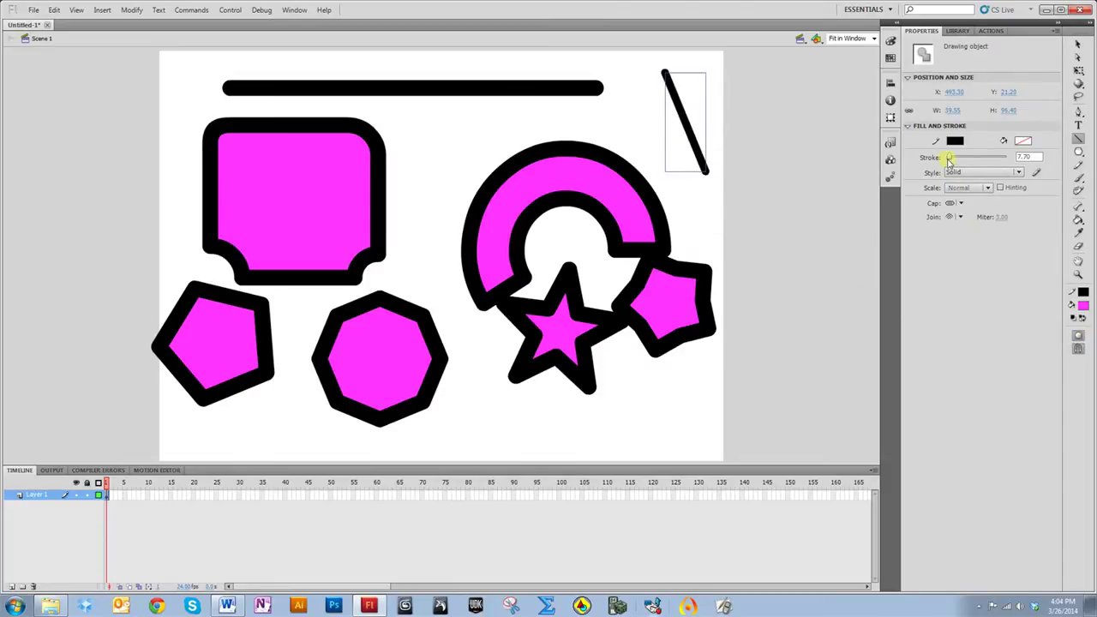
left_click_drag(948, 160, 949, 159)
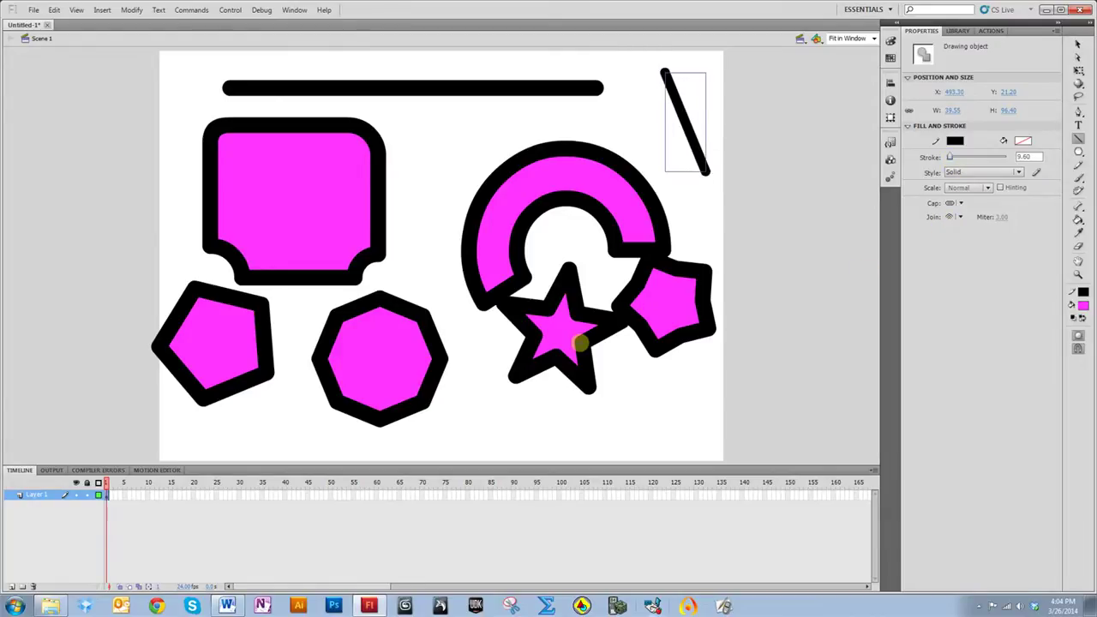
left_click(1077, 47)
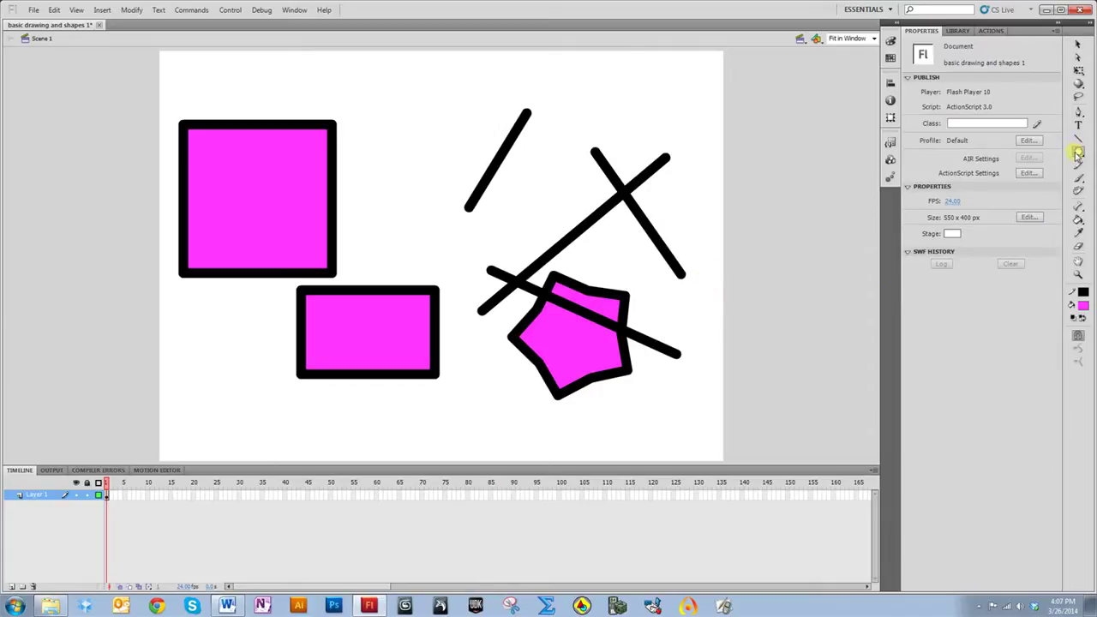
- Check the Object Drawing option for the PolyStar Tool and the Line Tool, and return to the Selection Tool
left_click(1077, 151)
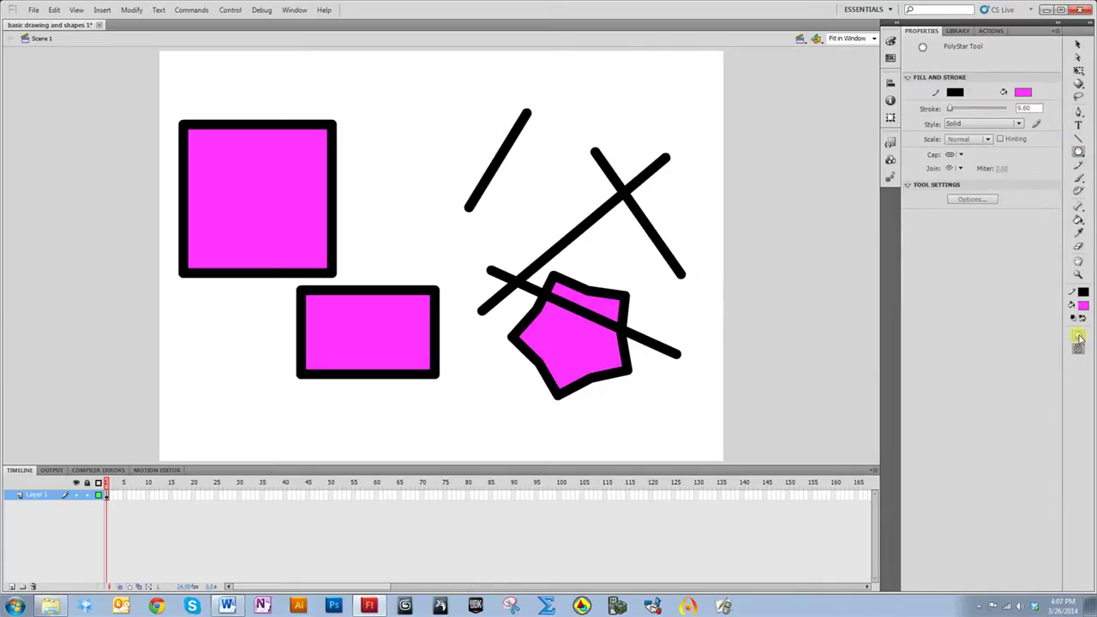
left_click(1077, 138)
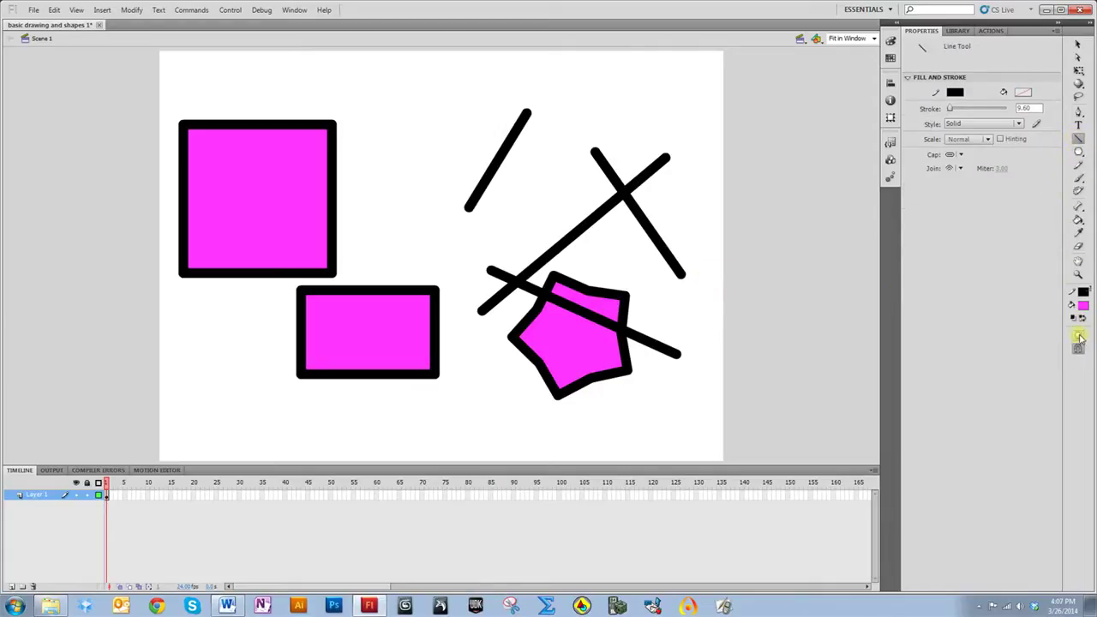
left_click(1078, 44)
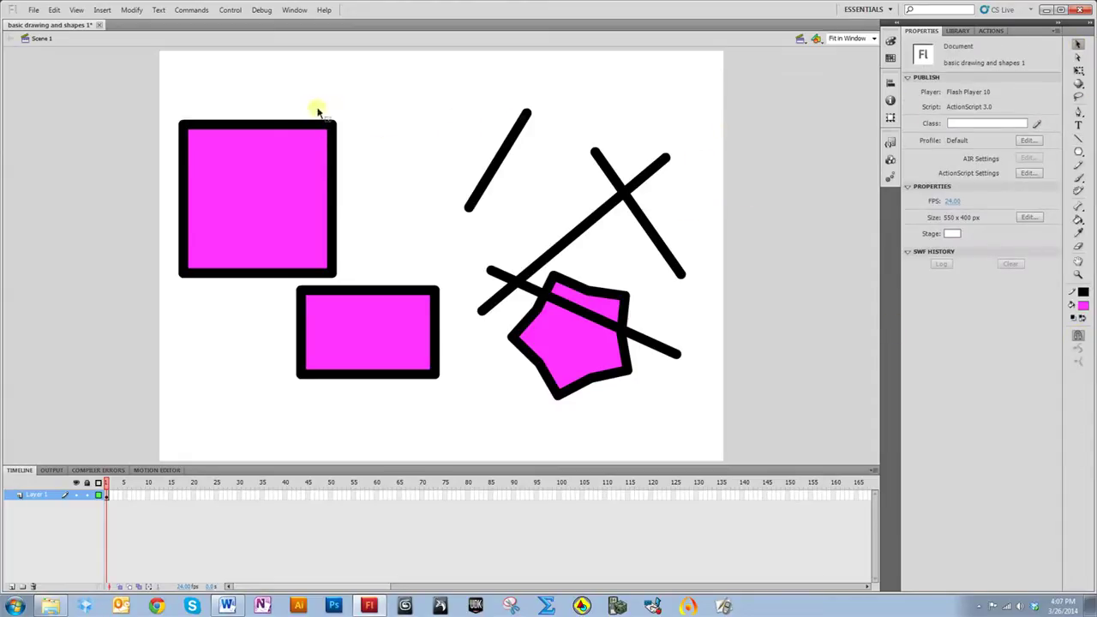
- Select each of the large square's four outline sides individually: right, bottom, left and top
left_click(332, 152)
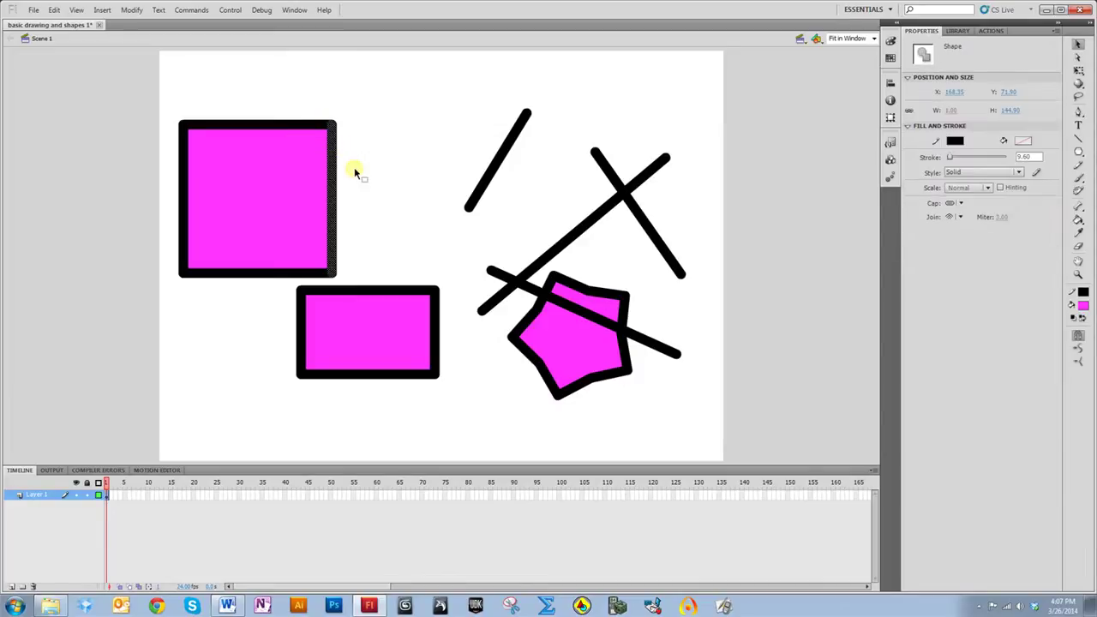
left_click(242, 275)
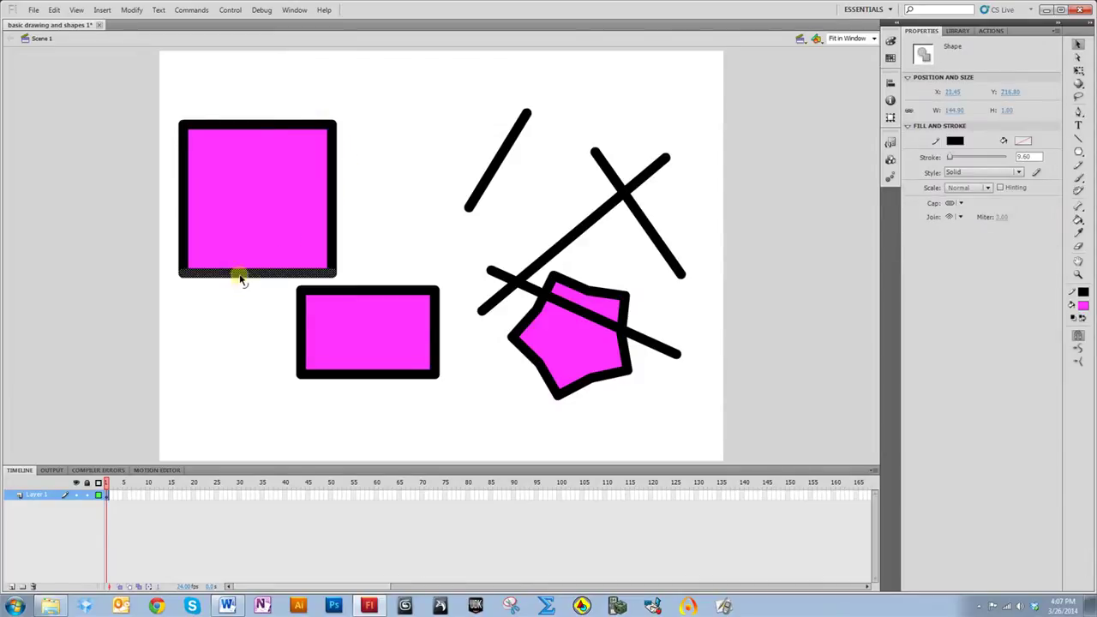
left_click(181, 231)
left_click(250, 126)
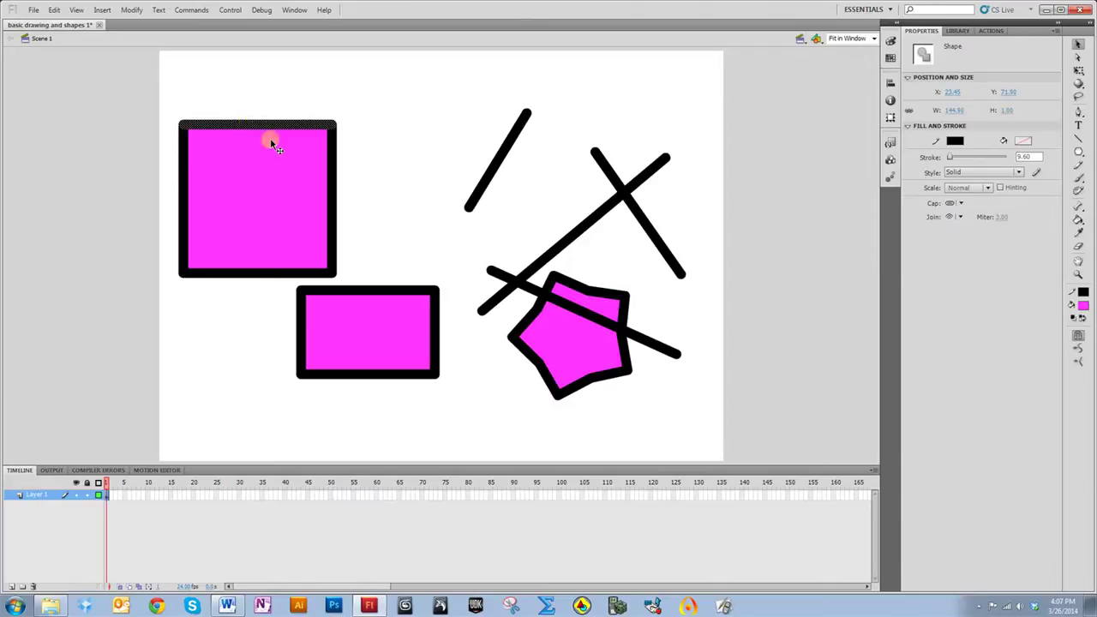
- Add the square's right side, the rectangle's top side and the star's lower-left edges to the selection, and deselect everything
double_click(335, 174)
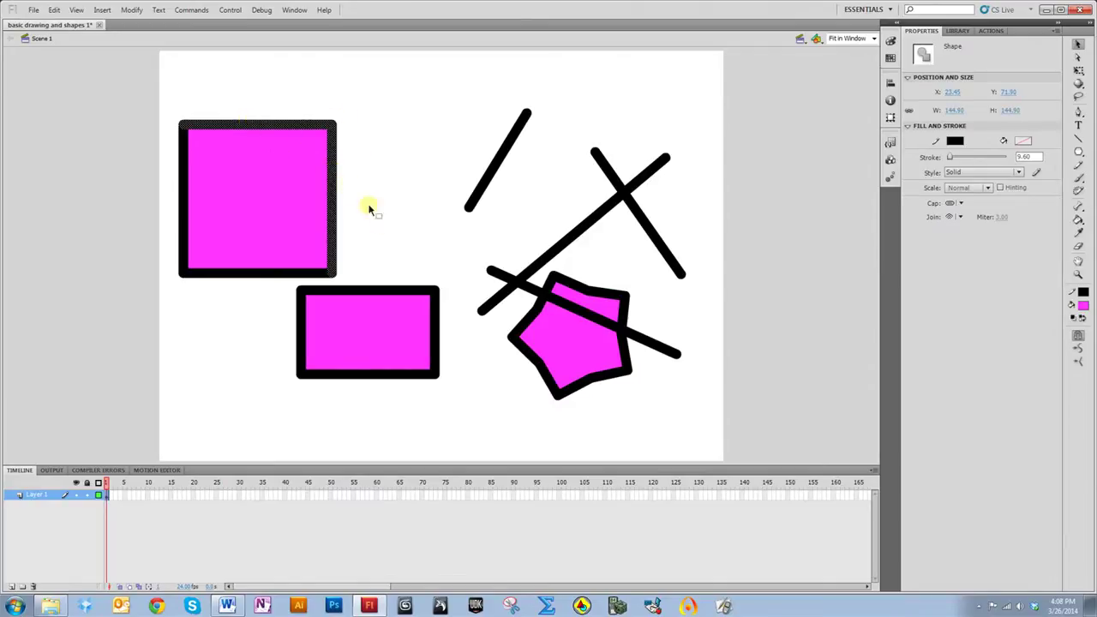
left_click(411, 291, "shift")
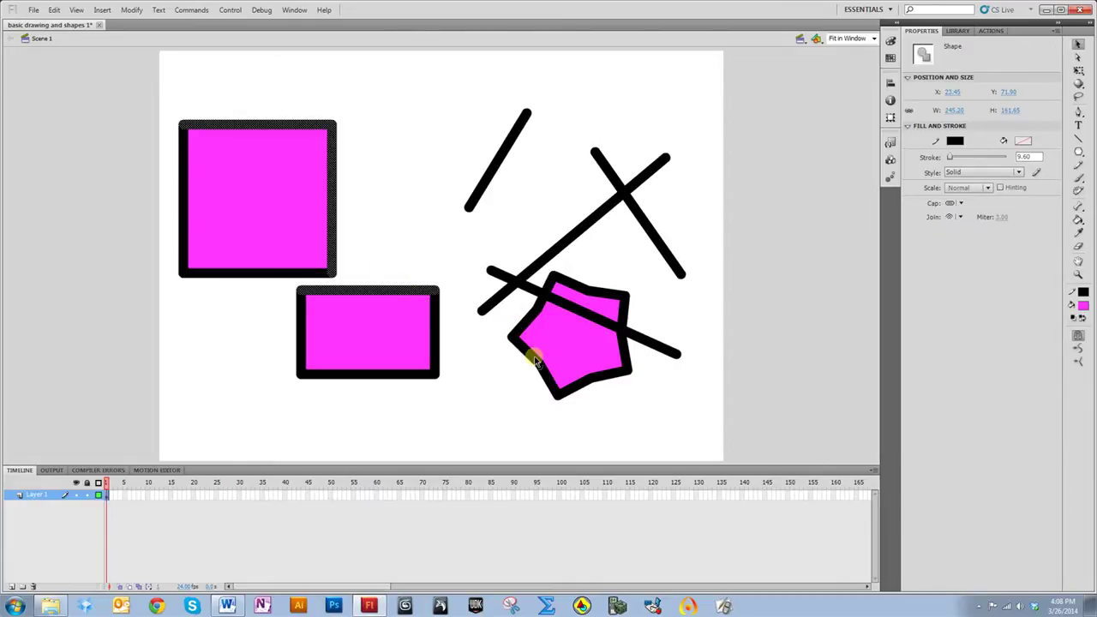
left_click(554, 387, "shift")
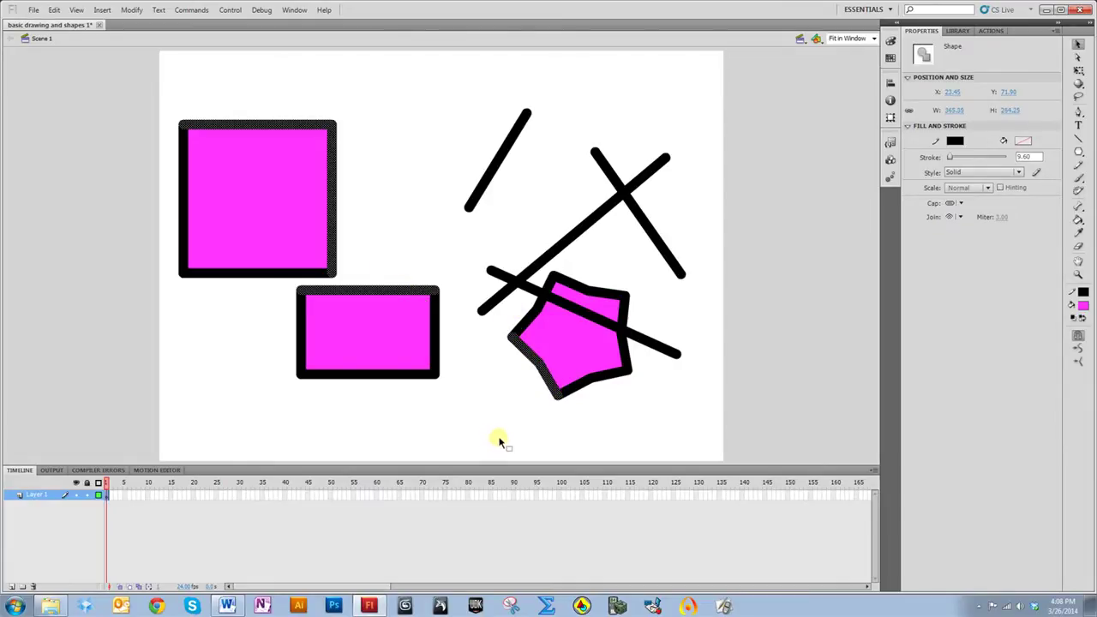
left_click(404, 208)
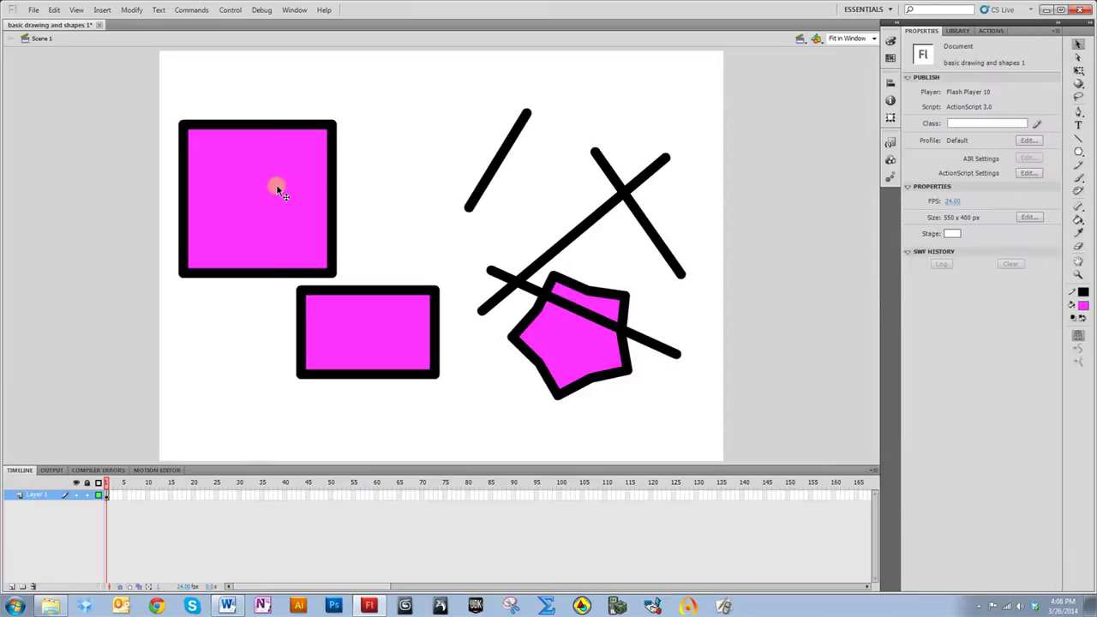
- Select the fills of the square, rectangle and lower star together with the long diagonal's middle segment and the short line, and deselect everything
left_click(276, 187)
left_click(363, 310, "shift")
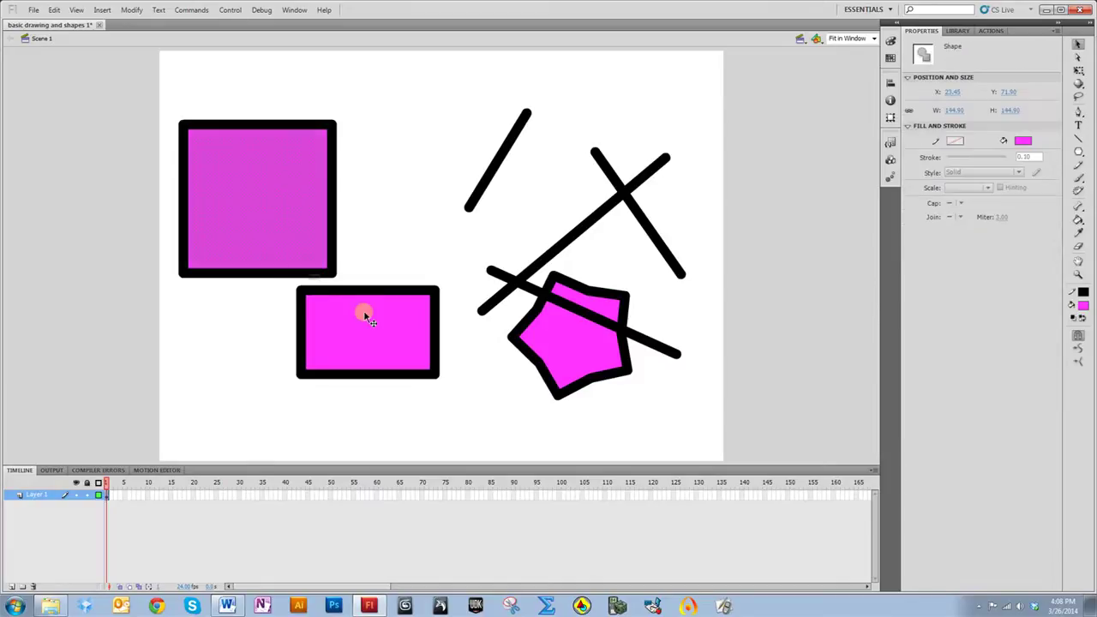
left_click(580, 337, "shift")
left_click(553, 250, "shift")
left_click(501, 157, "shift")
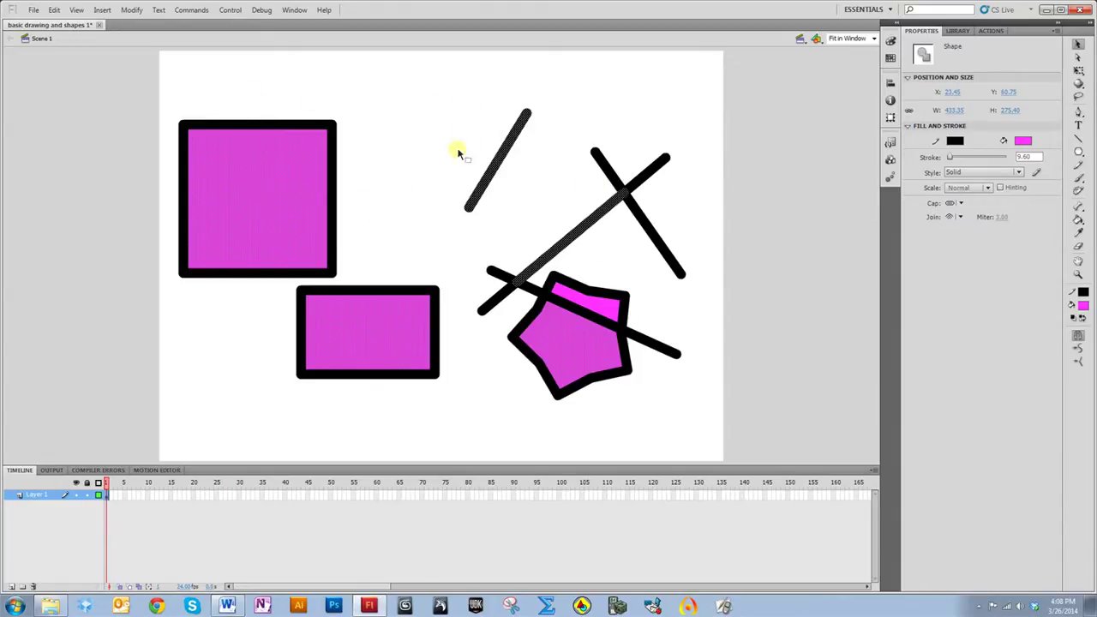
left_click(380, 195)
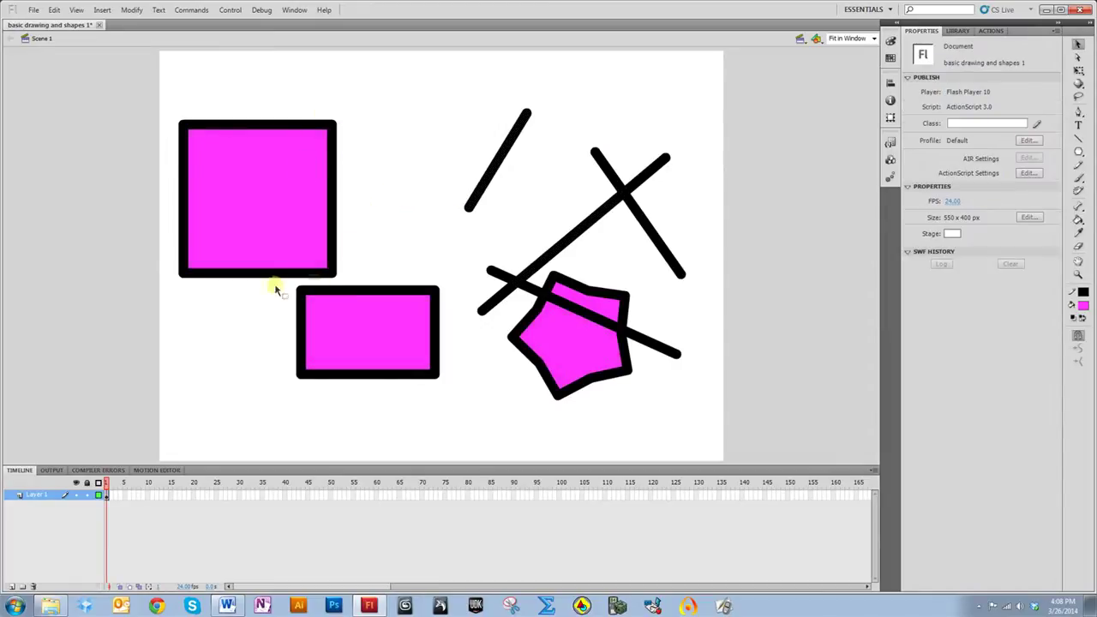
- Select only the square's right side, compare it with selecting the square's entire outline, and clear the selection
left_click(333, 225)
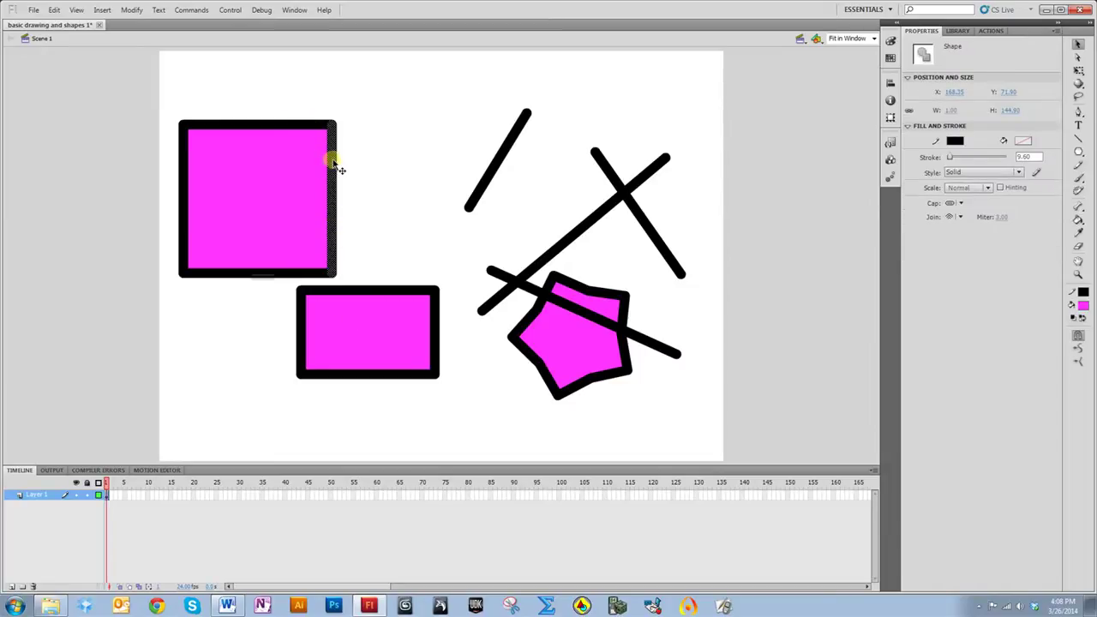
left_click(353, 202)
double_click(332, 182)
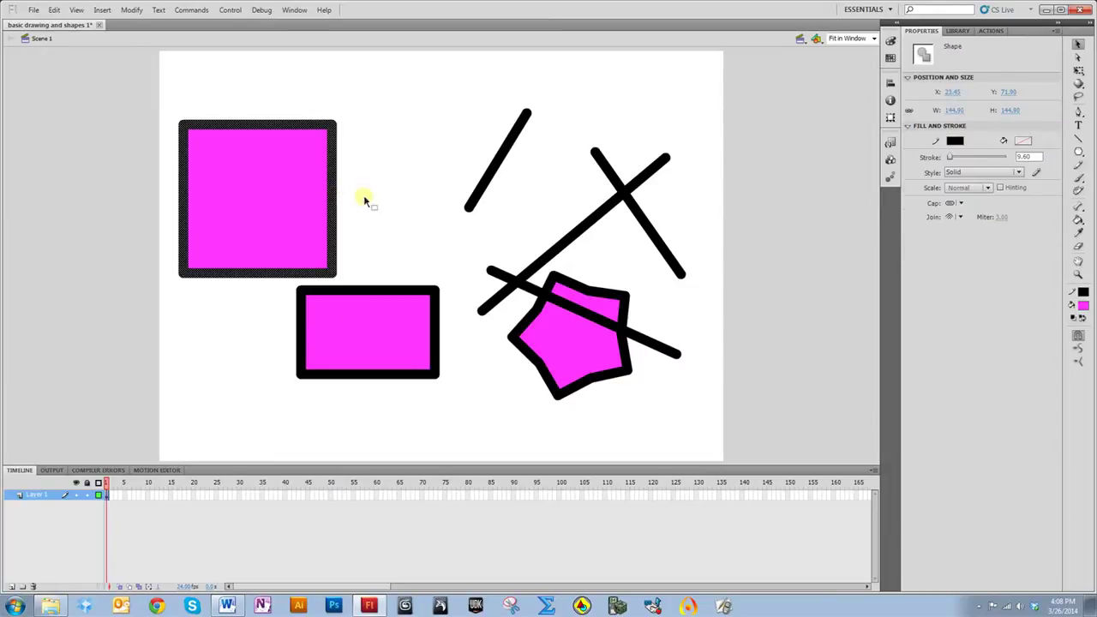
left_click(507, 374)
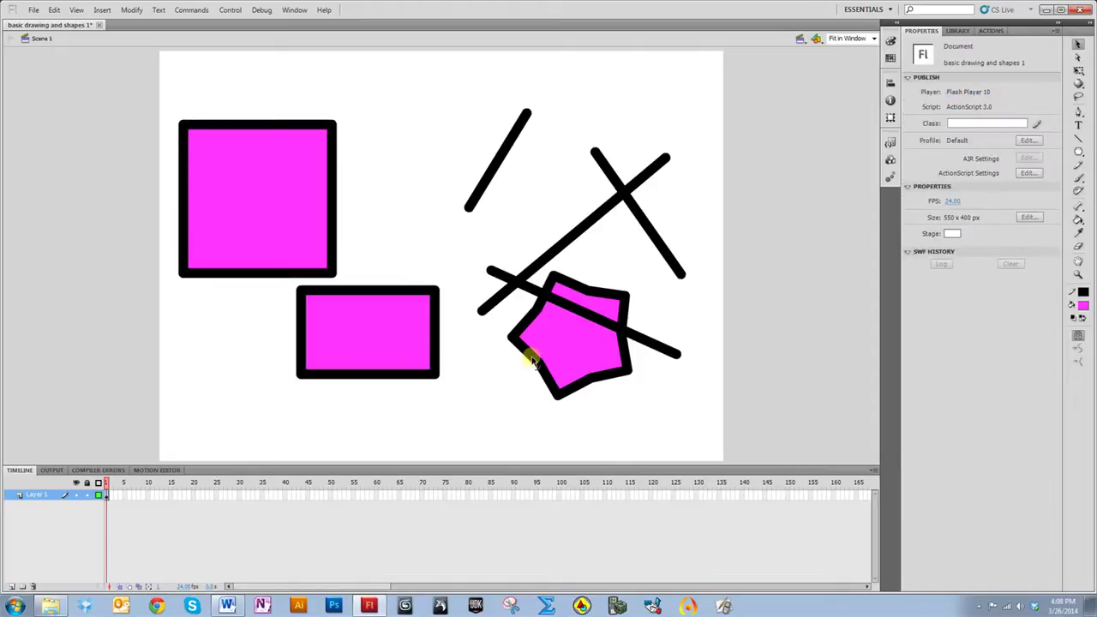
- Select the star's outline with all its connected lines, compare it with the small rectangle's whole outline, and deselect everything
double_click(538, 377)
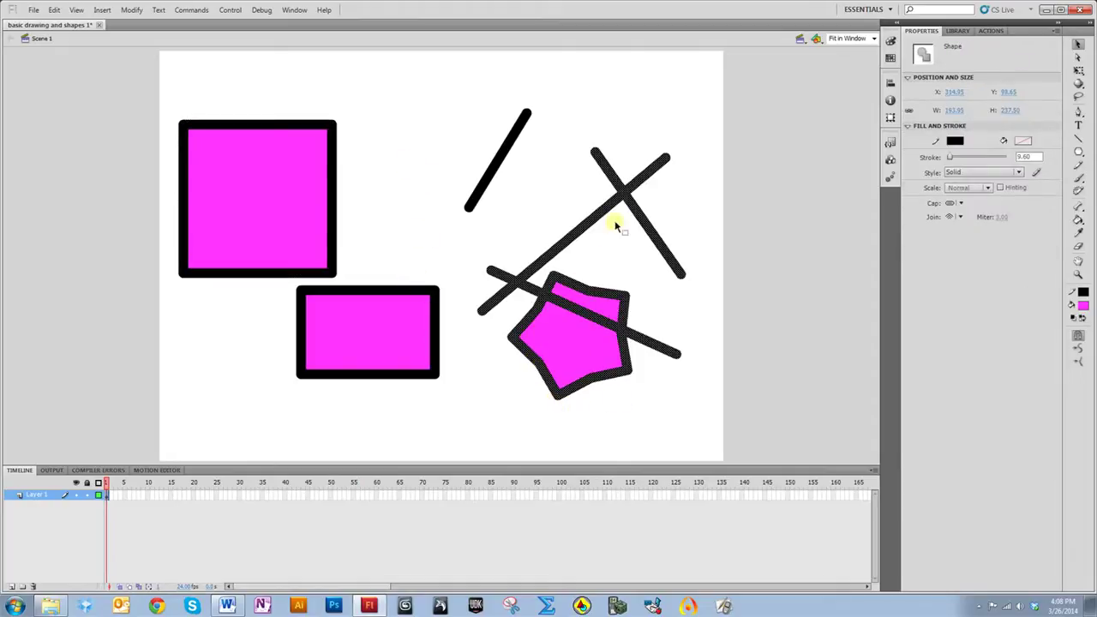
left_click(477, 363)
double_click(434, 315)
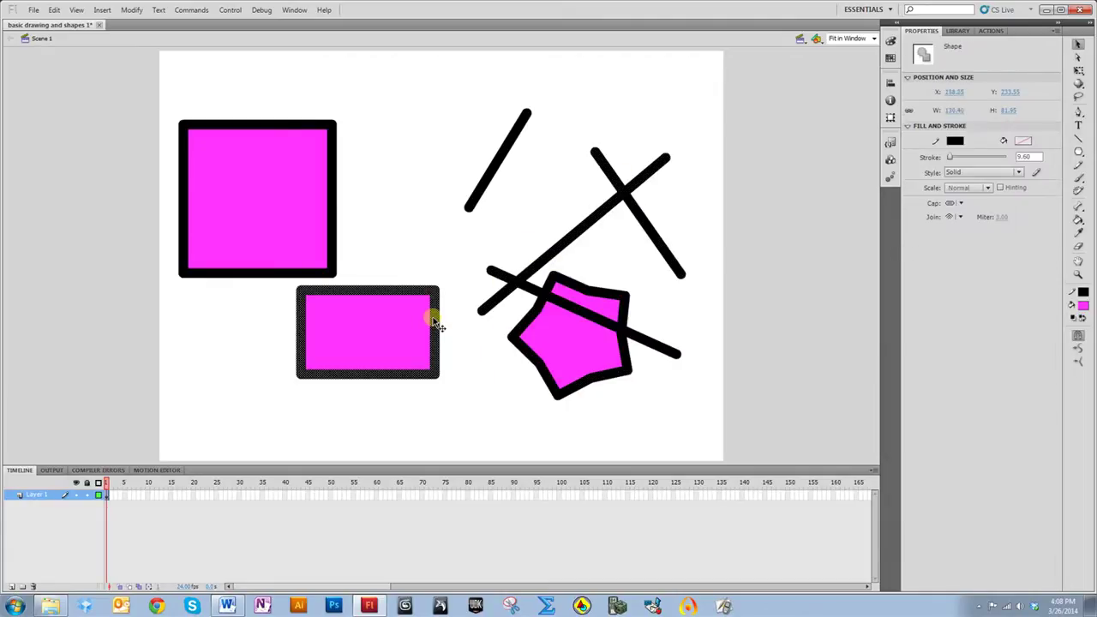
left_click(468, 374)
double_click(520, 320)
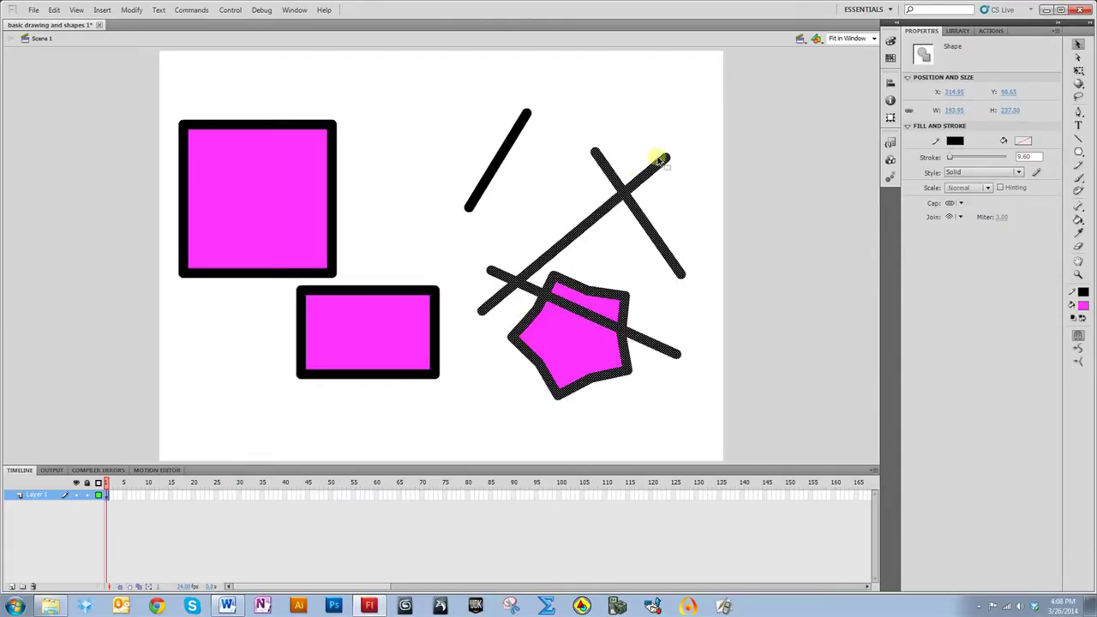
left_click(517, 414)
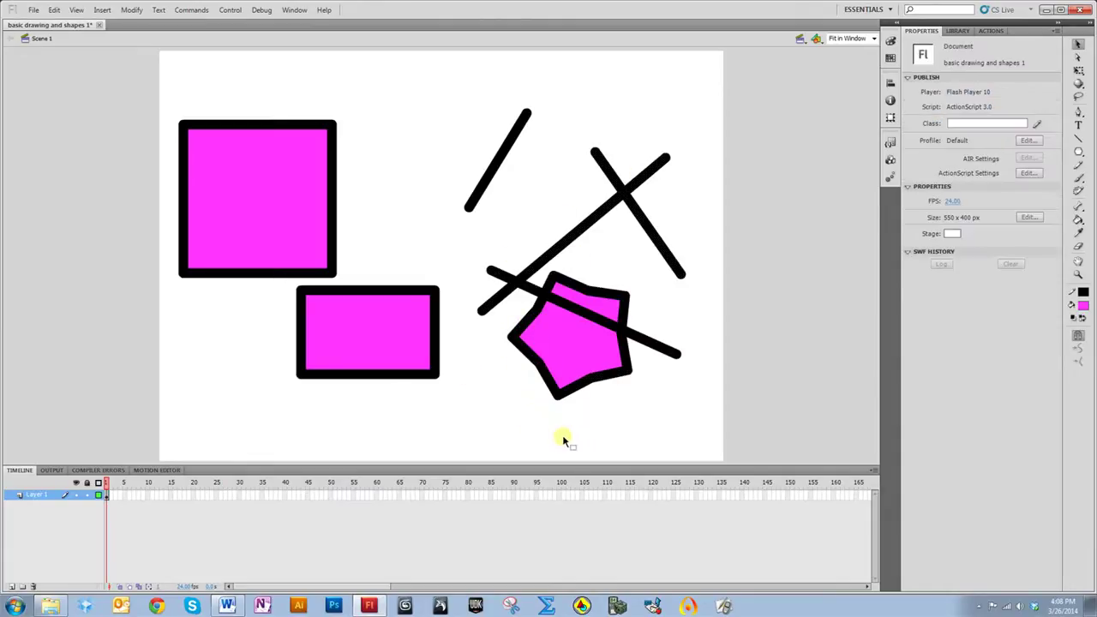
- Select only the large square's fill, clear the selection, and select the square's fill together with its outline
left_click(279, 195)
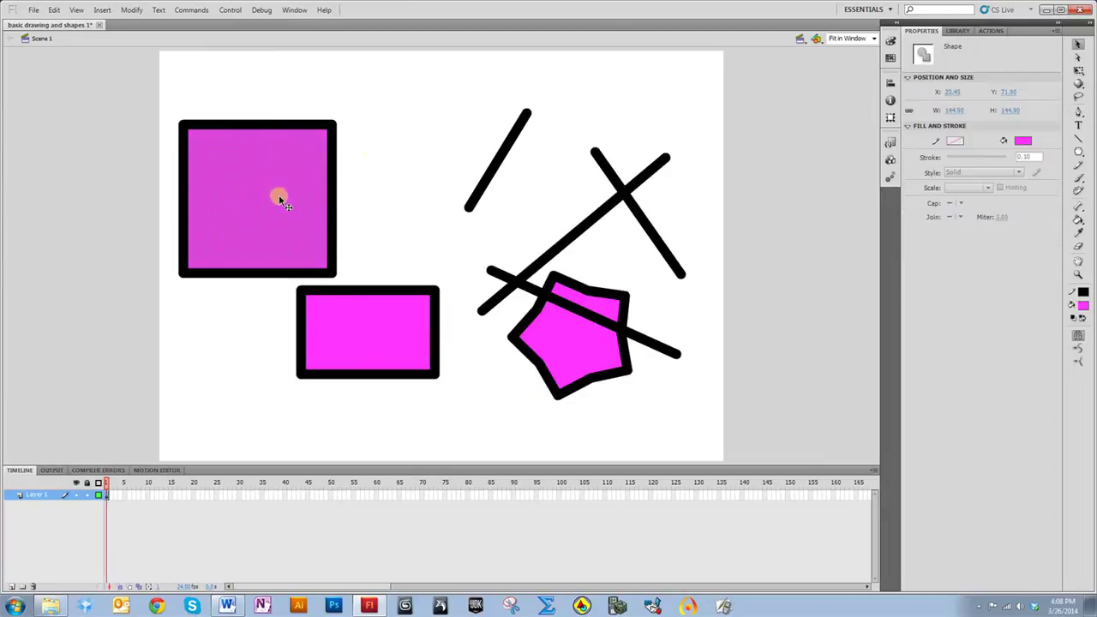
left_click(370, 181)
left_click(245, 183)
left_click(277, 197, "shift")
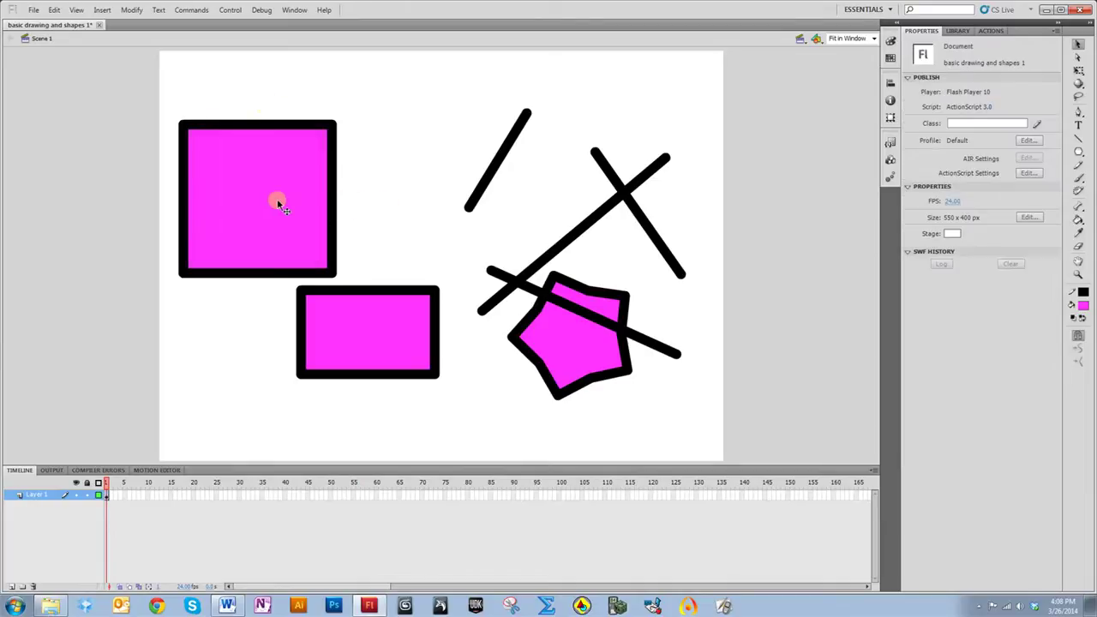
double_click(264, 195)
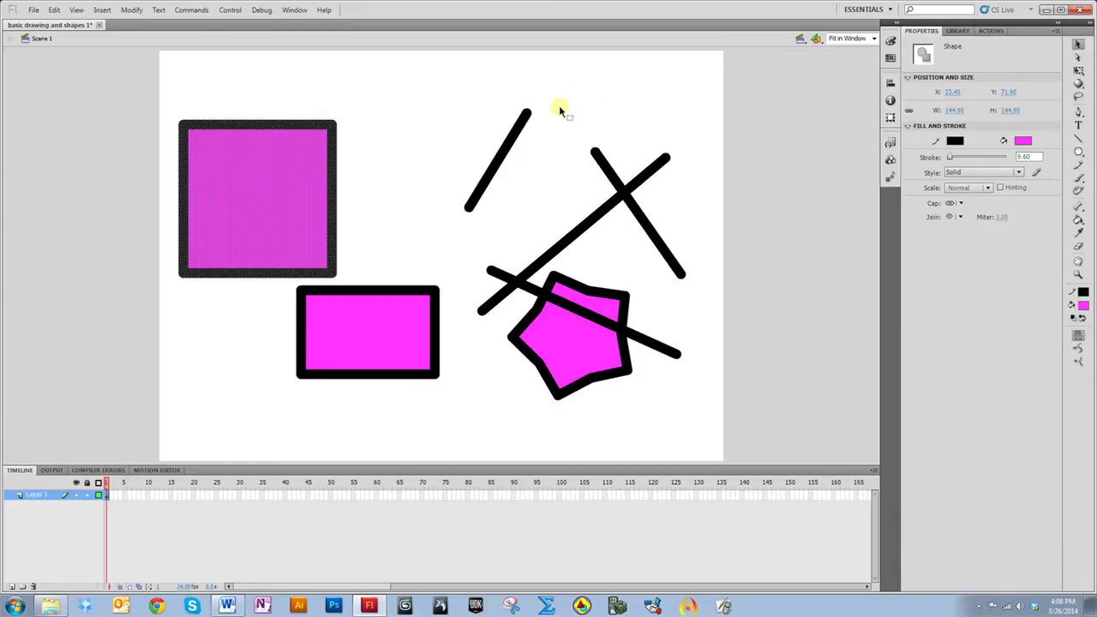
- Deselect the square and select the short isolated diagonal line above the star
left_click(517, 173)
left_click(506, 162)
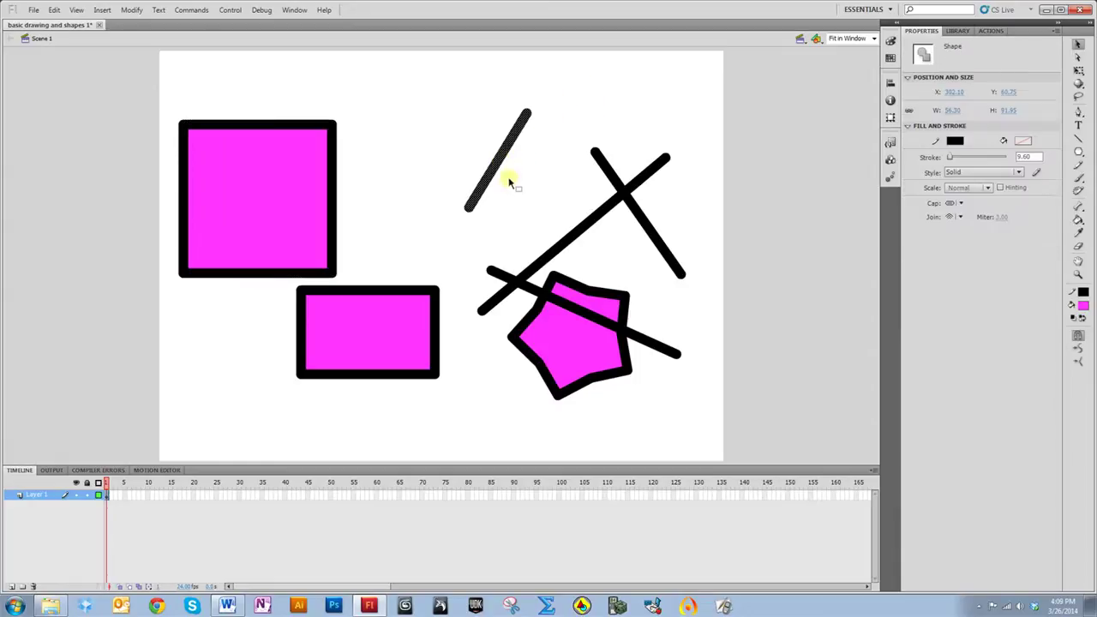
- Select the short diagonal together with the long diagonal's middle segment, compare it with selecting all lines connected to the star, and deselect
left_click(534, 176)
left_click(497, 160)
left_click(593, 209, "shift")
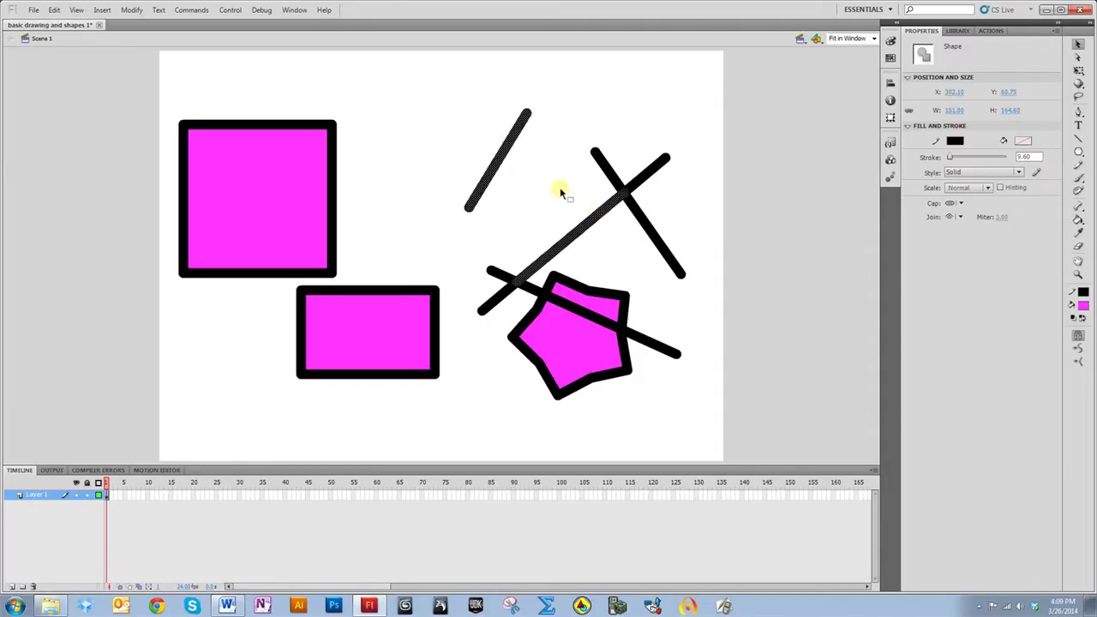
left_click(559, 186)
double_click(611, 214)
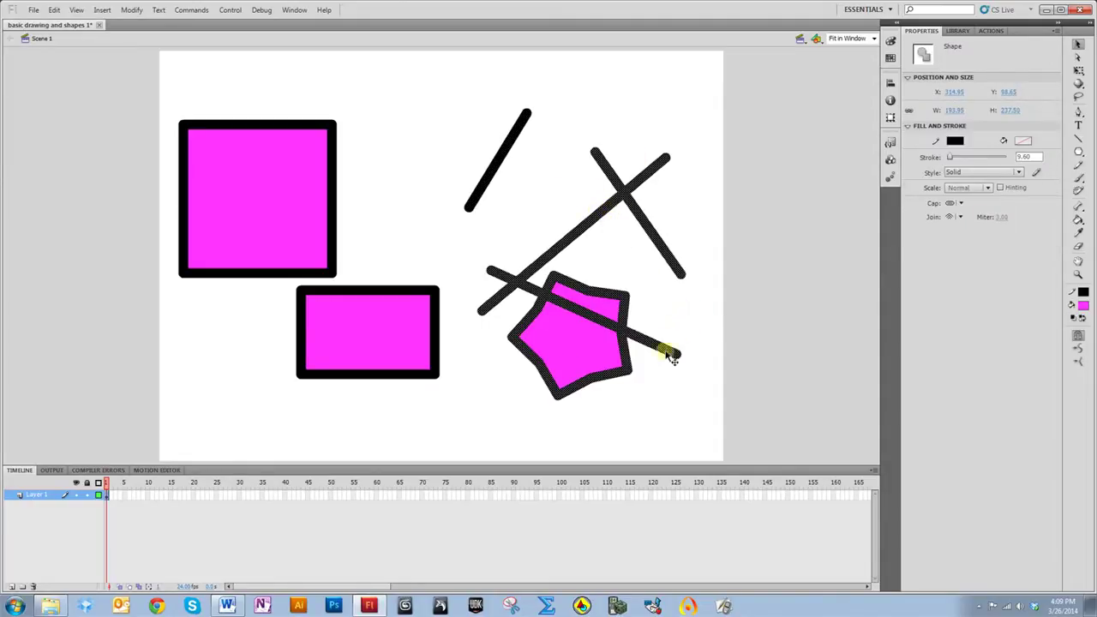
left_click(423, 226)
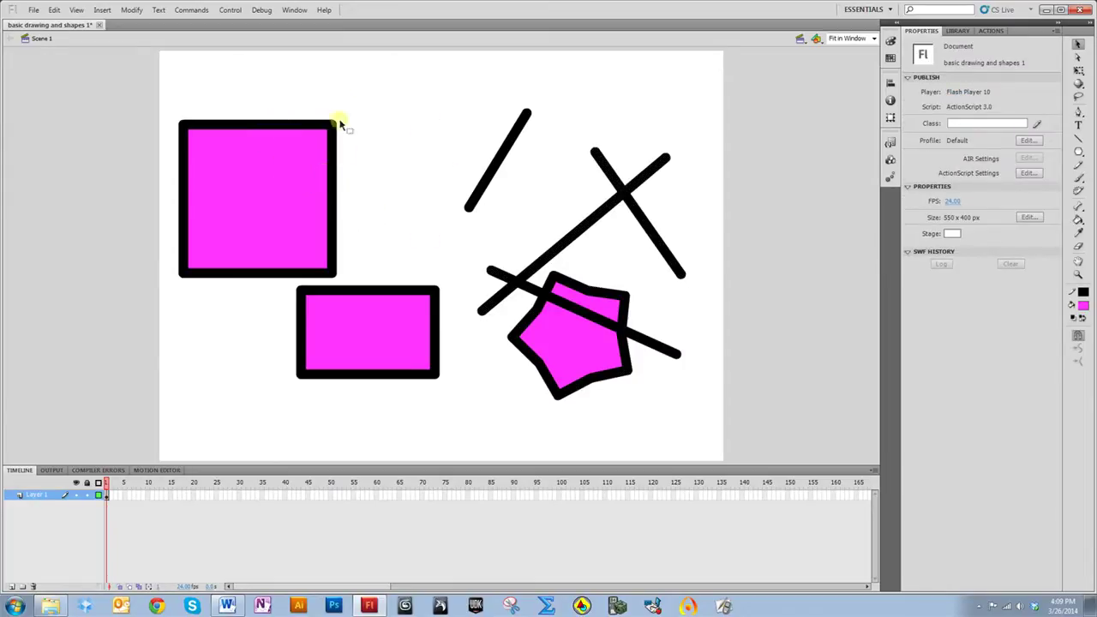
- Select only the large square's upper-right corner area, move that piece away from the square, and undo the move
mouse_move(383, 70)
left_mouse_down()
mouse_move(386, 123)
mouse_move(335, 177)
mouse_move(253, 182)
mouse_move(261, 185)
left_mouse_up()
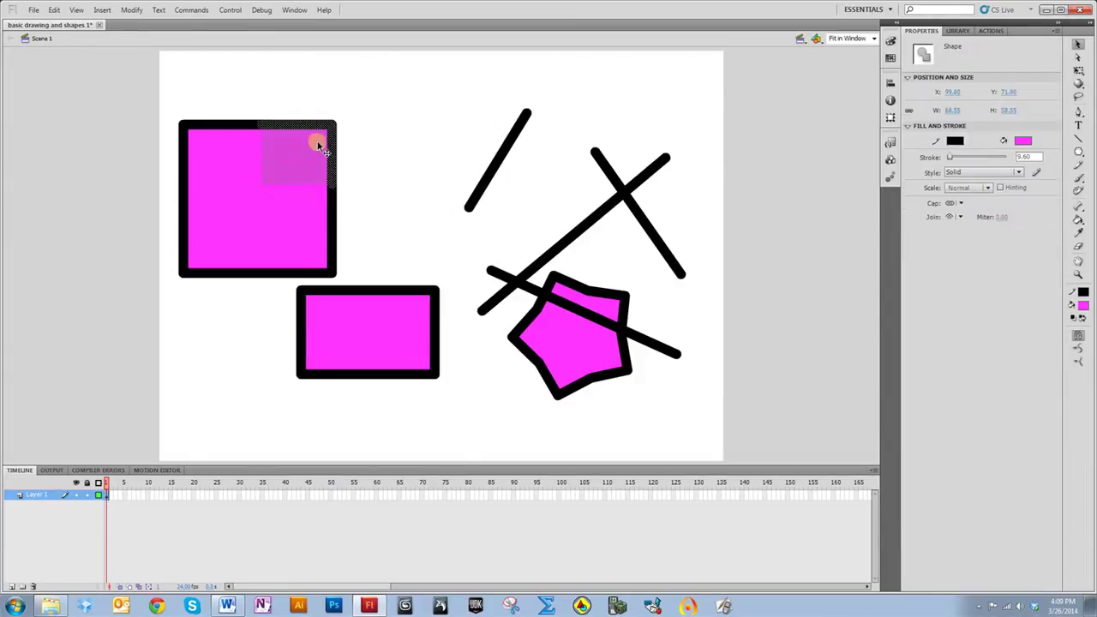
left_click_drag(318, 140, 391, 117)
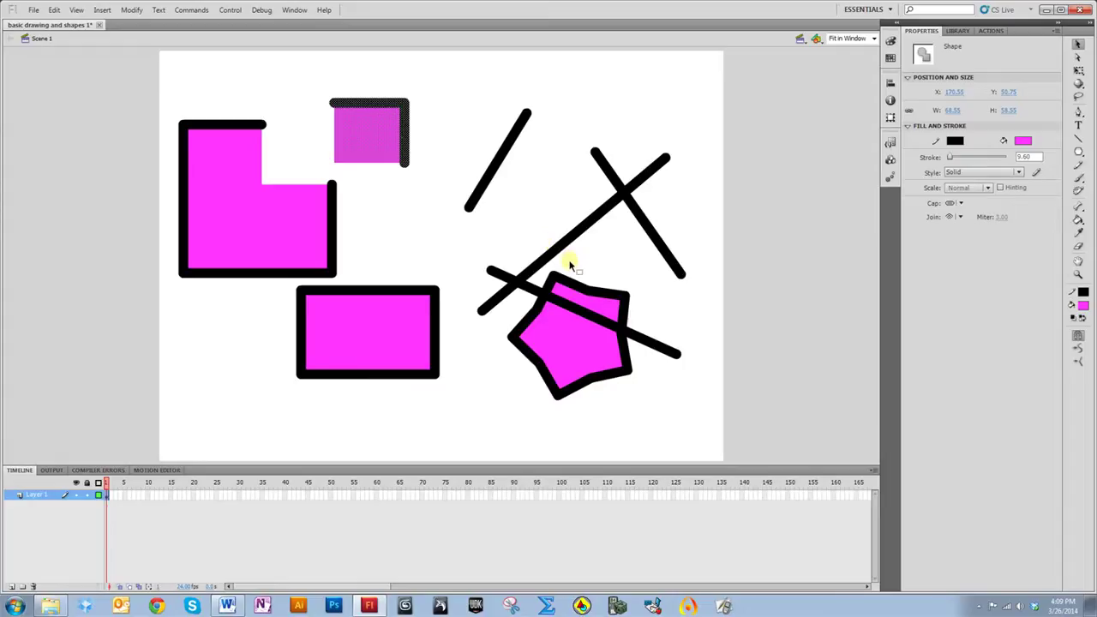
key("ctrl+z")
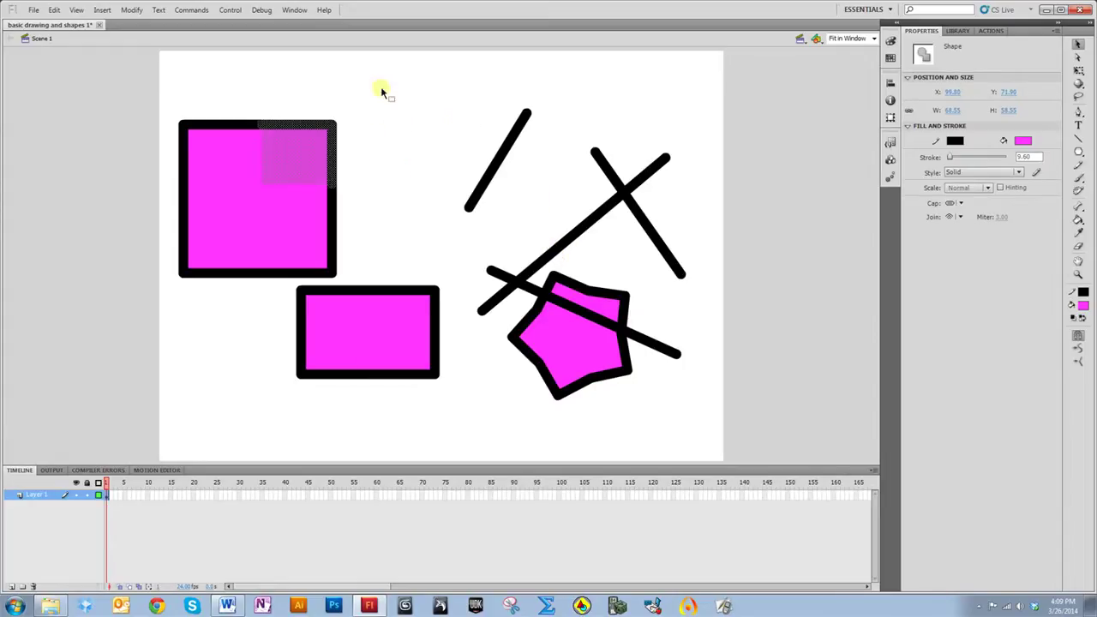
- Select the short diagonal's upper part, then try moving a vertical strip cut through the crossing lines and star, undo it, and deselect
mouse_move(440, 122)
left_mouse_down()
mouse_move(519, 153)
mouse_move(540, 175)
left_mouse_up()
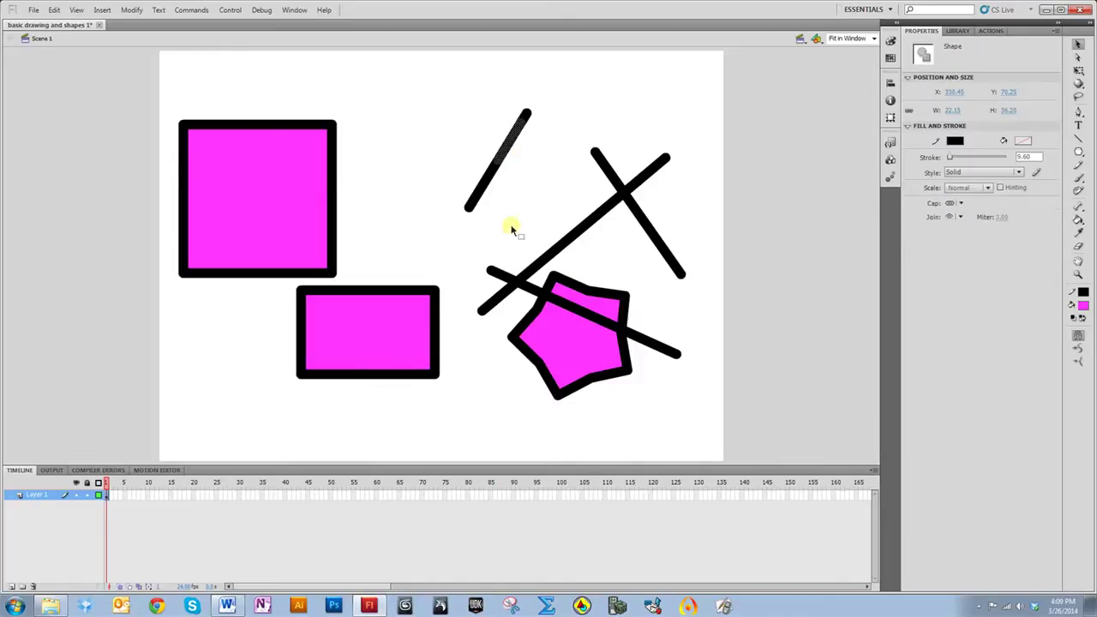
left_click(406, 208)
mouse_move(557, 70)
left_mouse_down()
mouse_move(608, 409)
mouse_move(603, 451)
left_mouse_up()
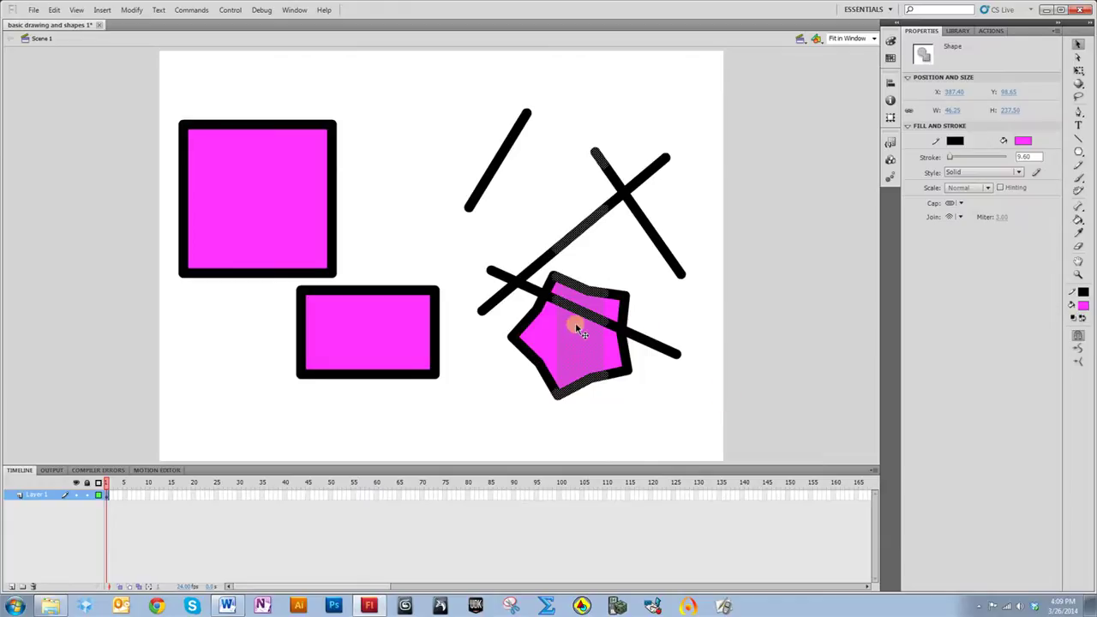
mouse_move(573, 317)
left_mouse_down()
mouse_move(363, 225)
mouse_move(547, 341)
left_mouse_up()
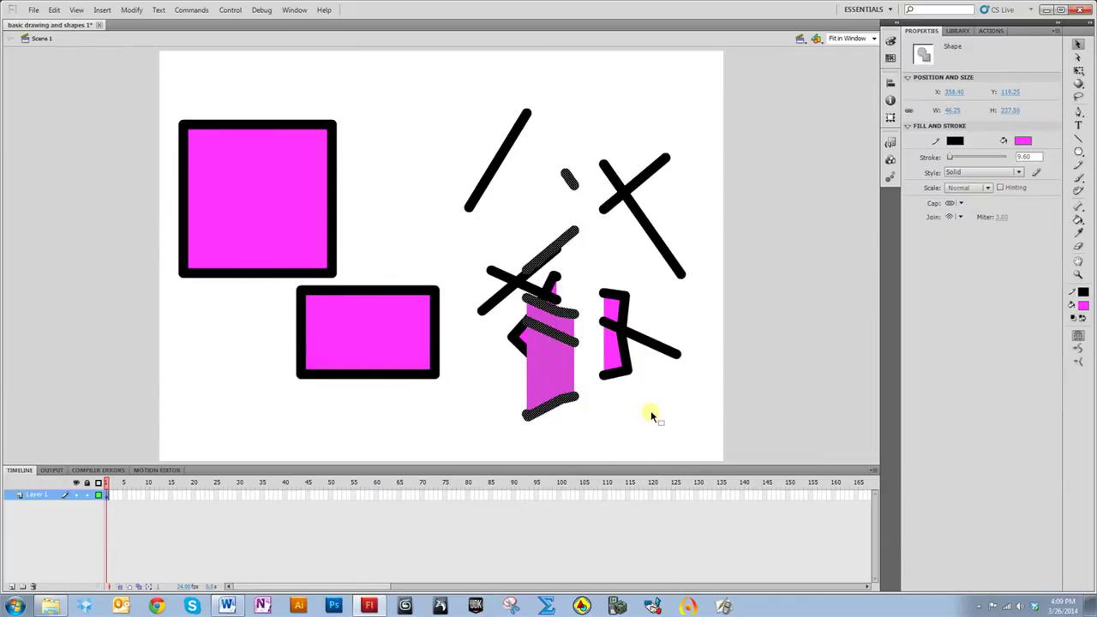
key("ctrl+z")
left_click(482, 418)
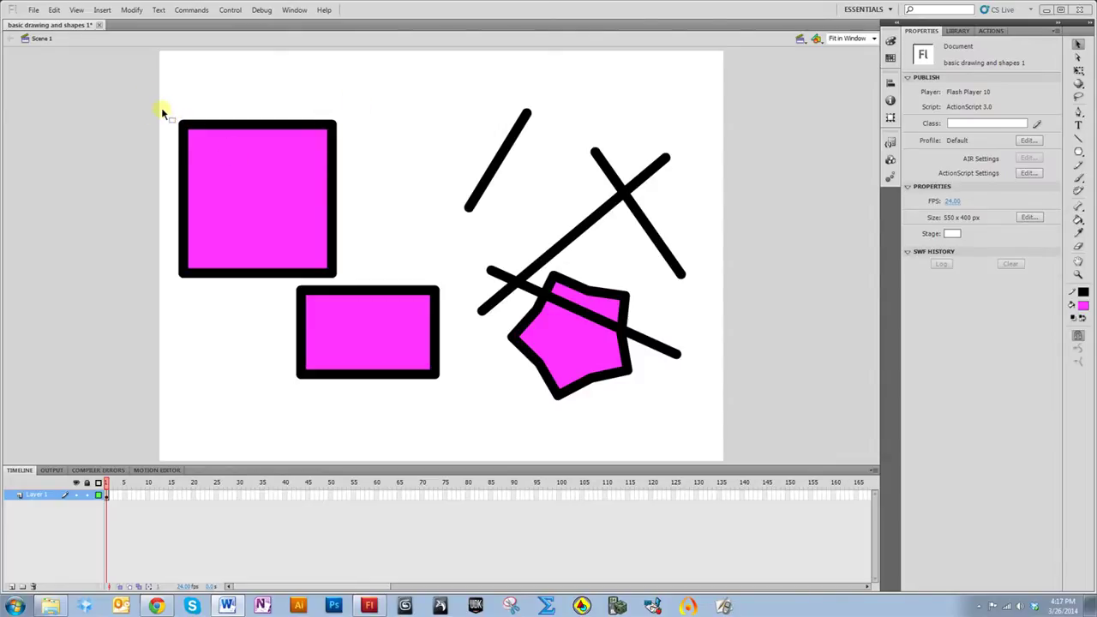
- Select the whole large square with its outline, change the outline colour to mint green, and deselect it
mouse_move(171, 106)
left_mouse_down()
mouse_move(265, 276)
mouse_move(338, 286)
mouse_move(339, 276)
mouse_move(341, 286)
left_mouse_up()
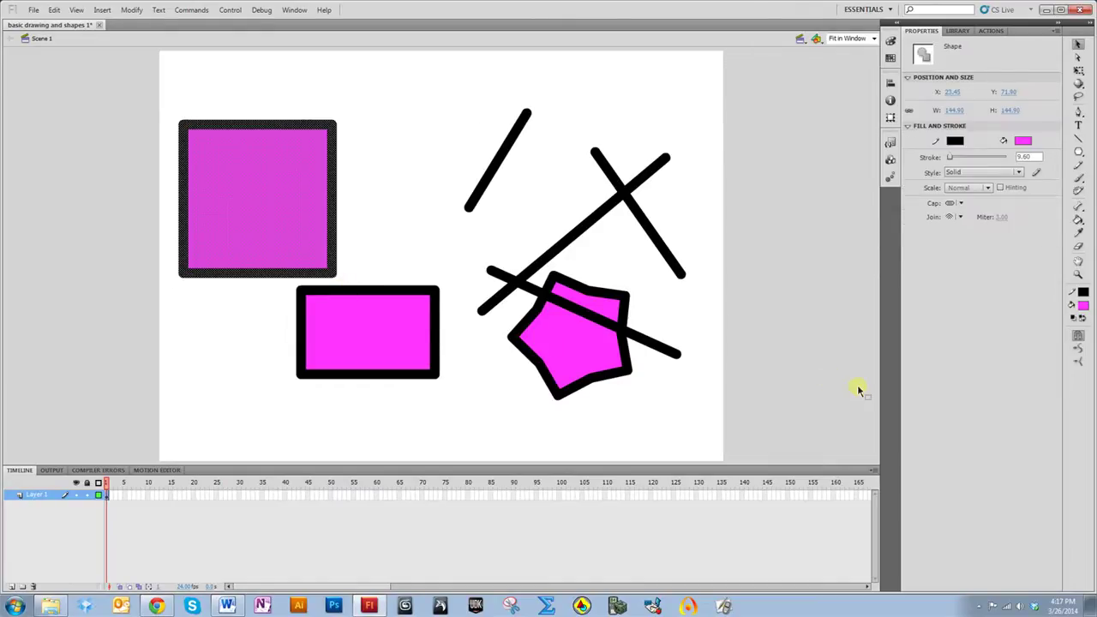
left_click(954, 140)
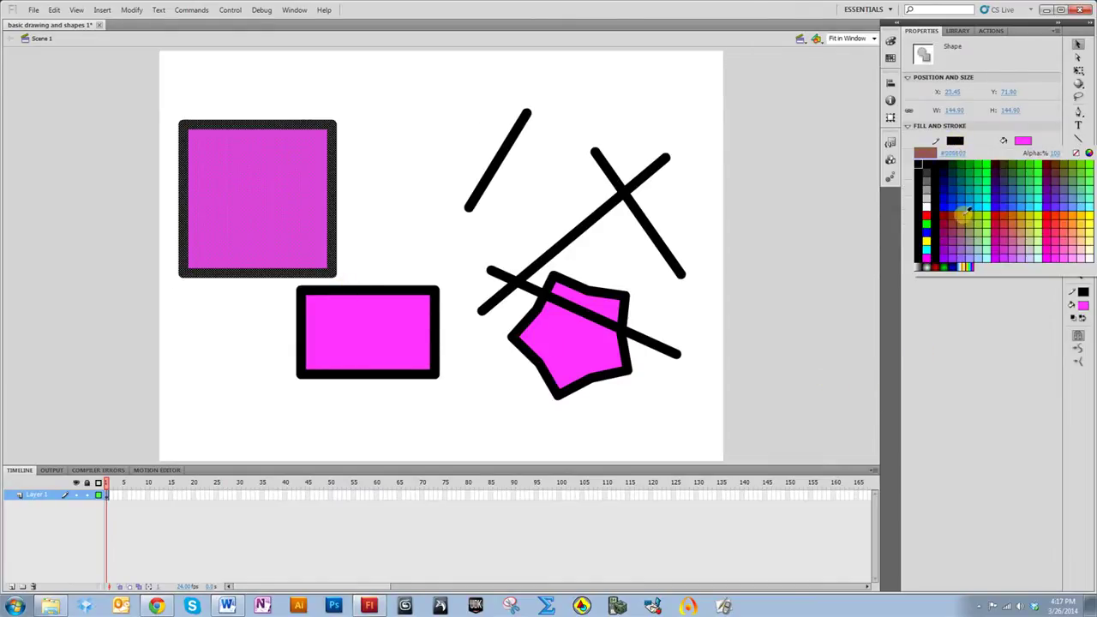
left_click(988, 190)
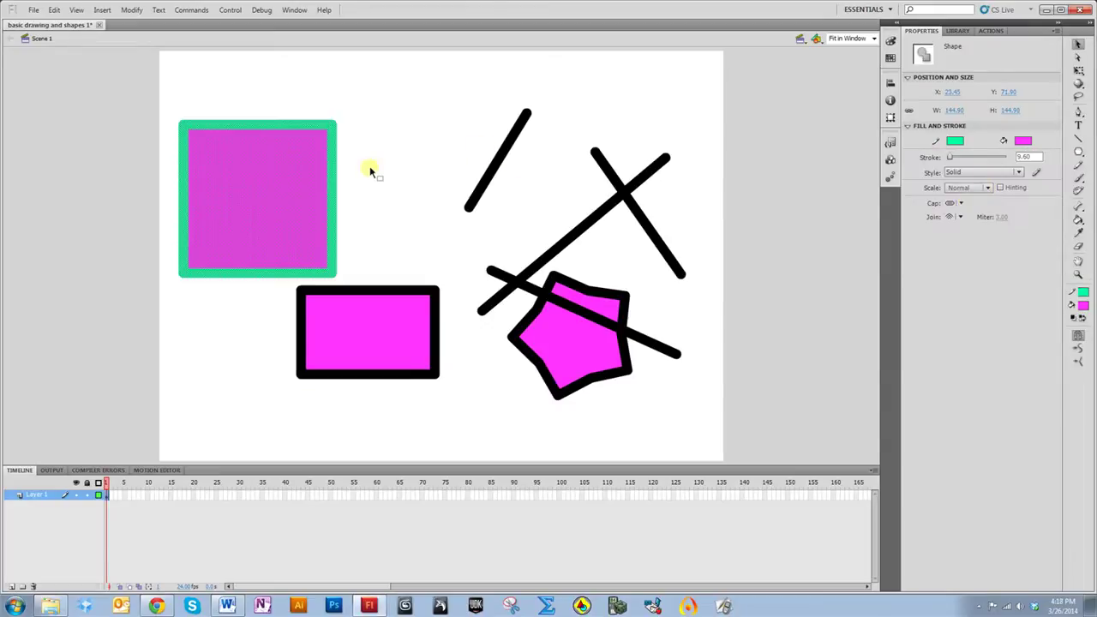
left_click(400, 207)
- Reselect the whole large square, set its outline colour to dark blue, and deselect it
mouse_move(161, 104)
left_mouse_down()
mouse_move(316, 283)
mouse_move(354, 282)
mouse_move(344, 281)
left_mouse_up()
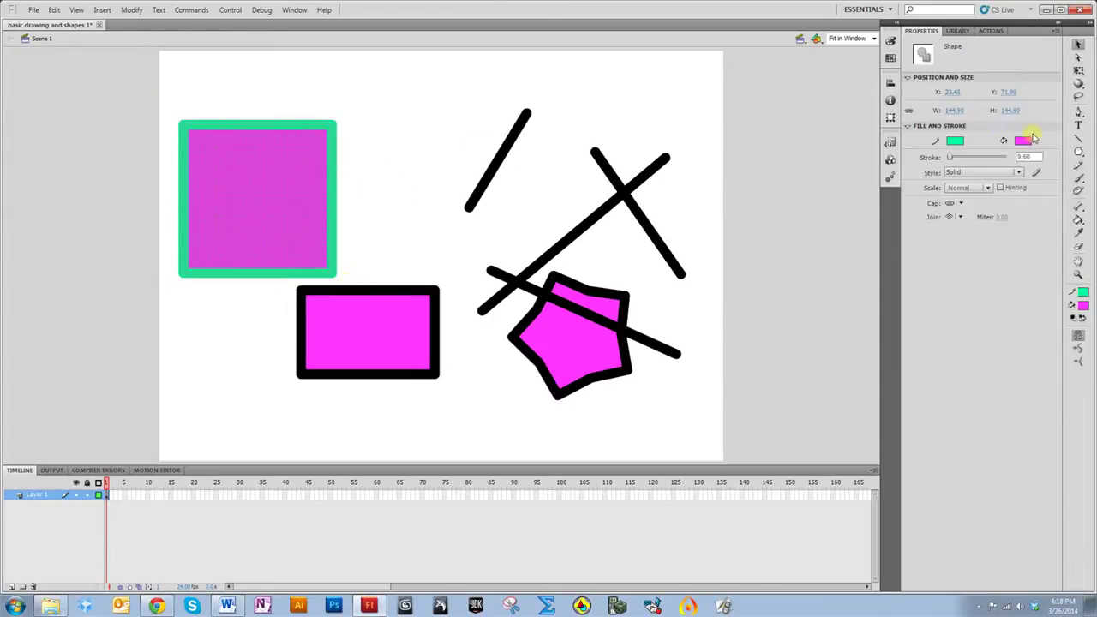
left_click(953, 140)
left_click(961, 198)
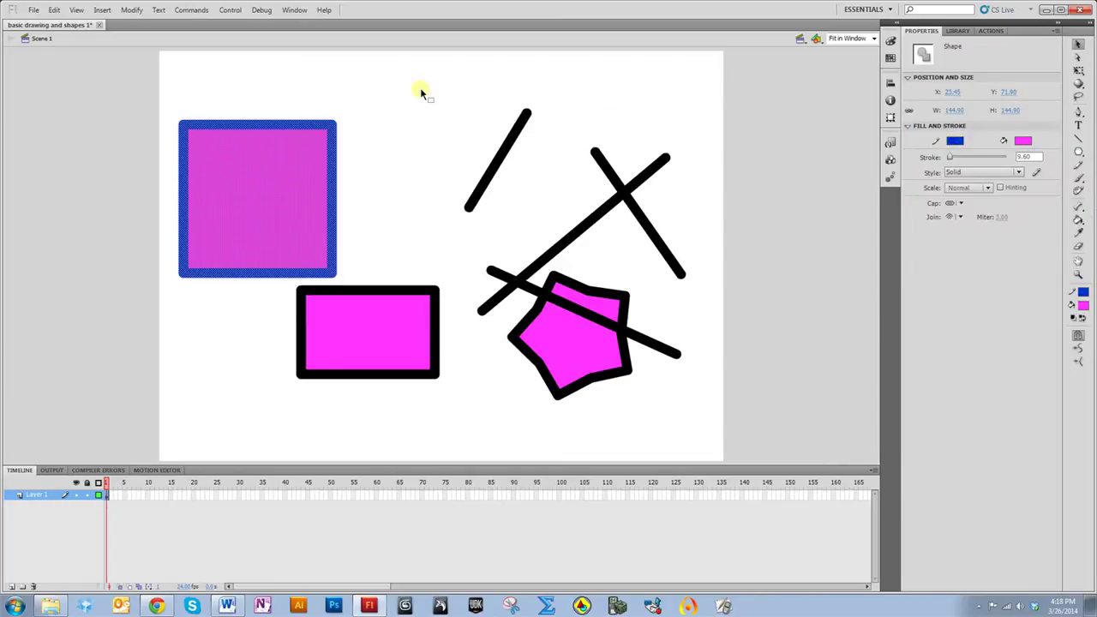
left_click(386, 240)
- Select only the large square's fill, change it to mint green, and clear the selection
left_click(294, 194)
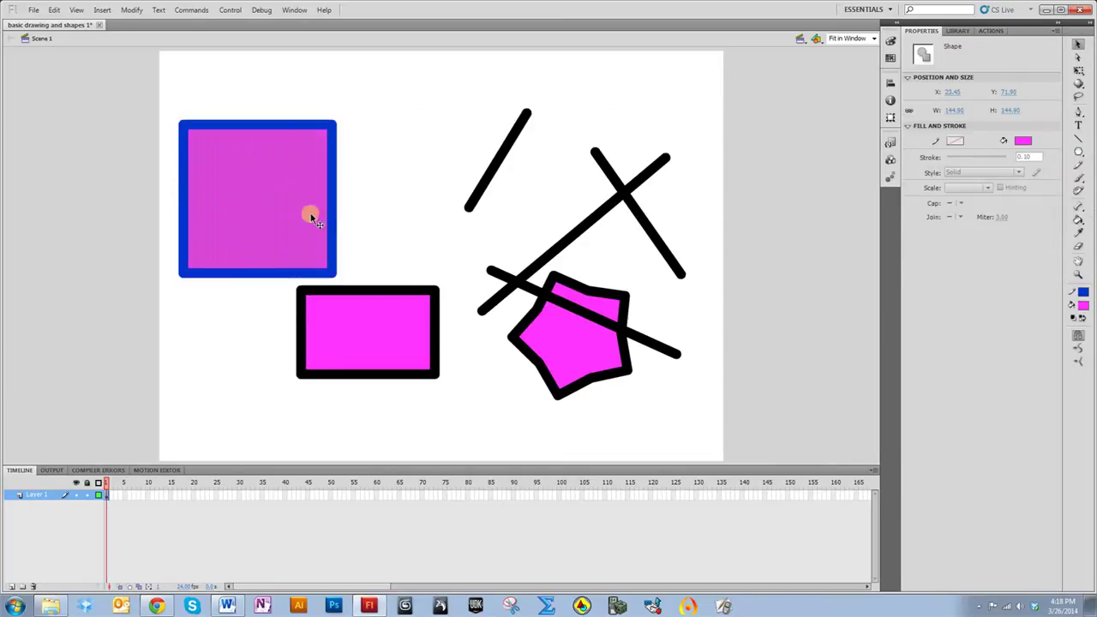
left_click(1020, 141)
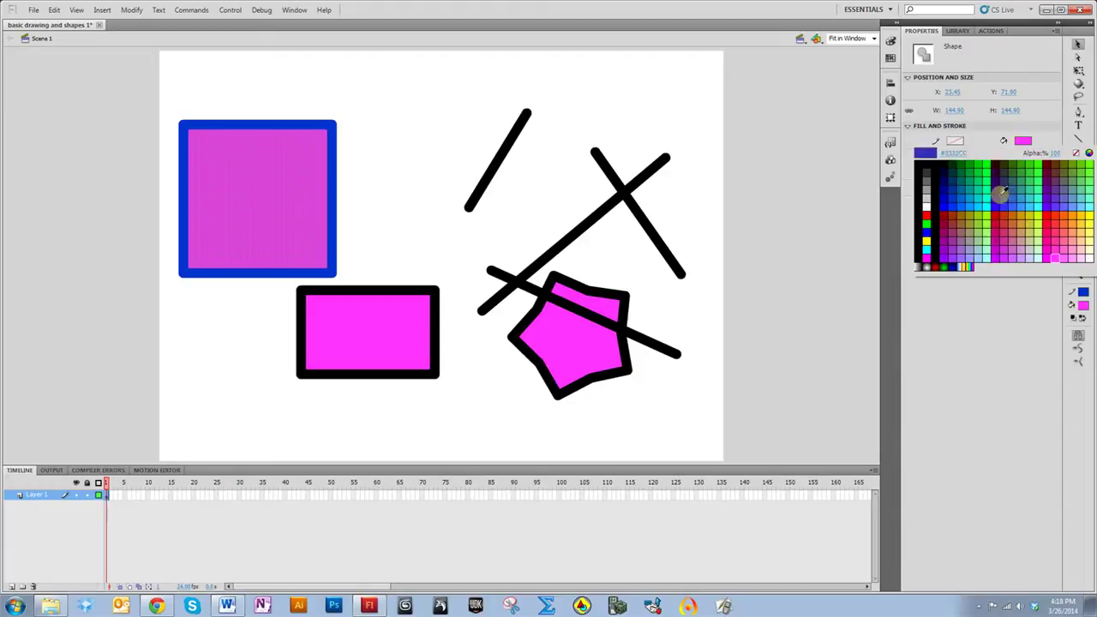
left_click(990, 192)
left_click(480, 246)
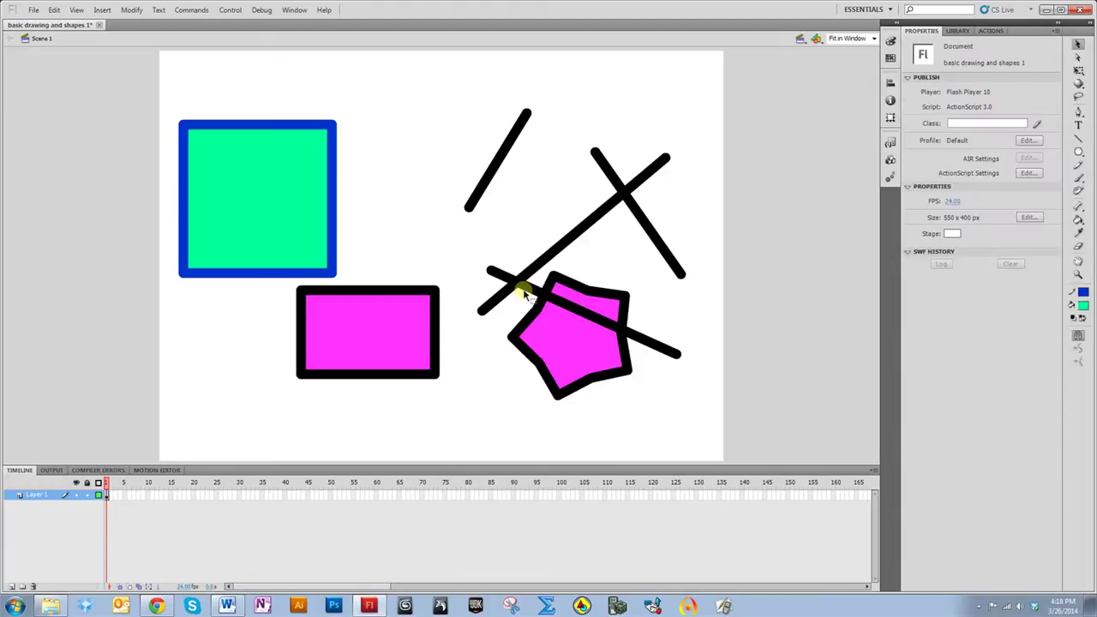
- Select the fill of the star's lower section, match it to the large square's fill with the Eyedropper, and deselect
left_click(578, 370)
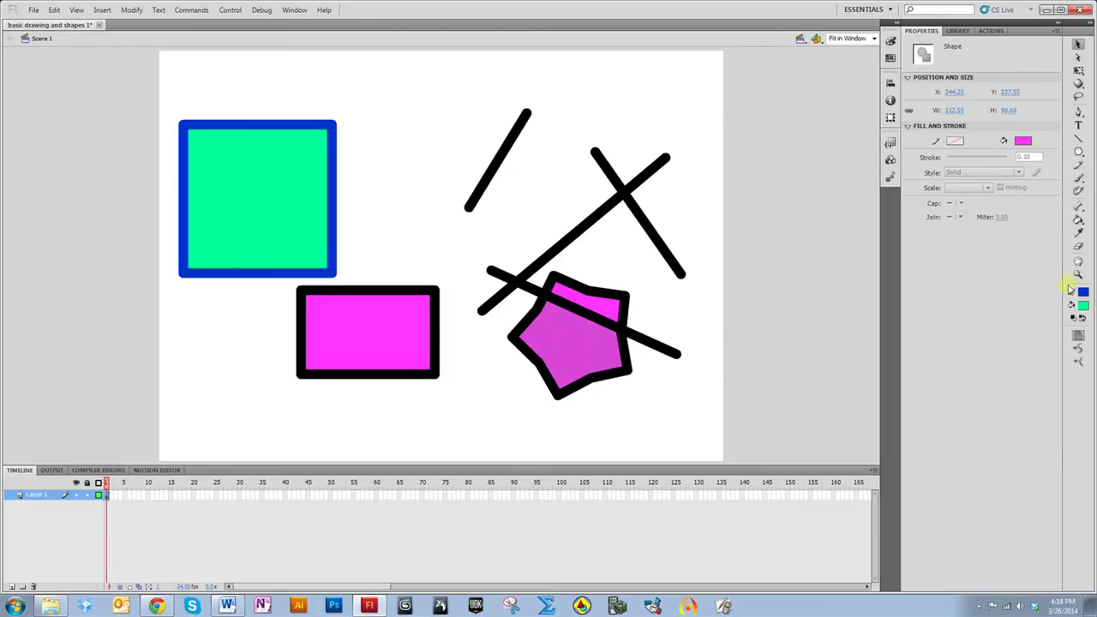
left_click(1078, 232)
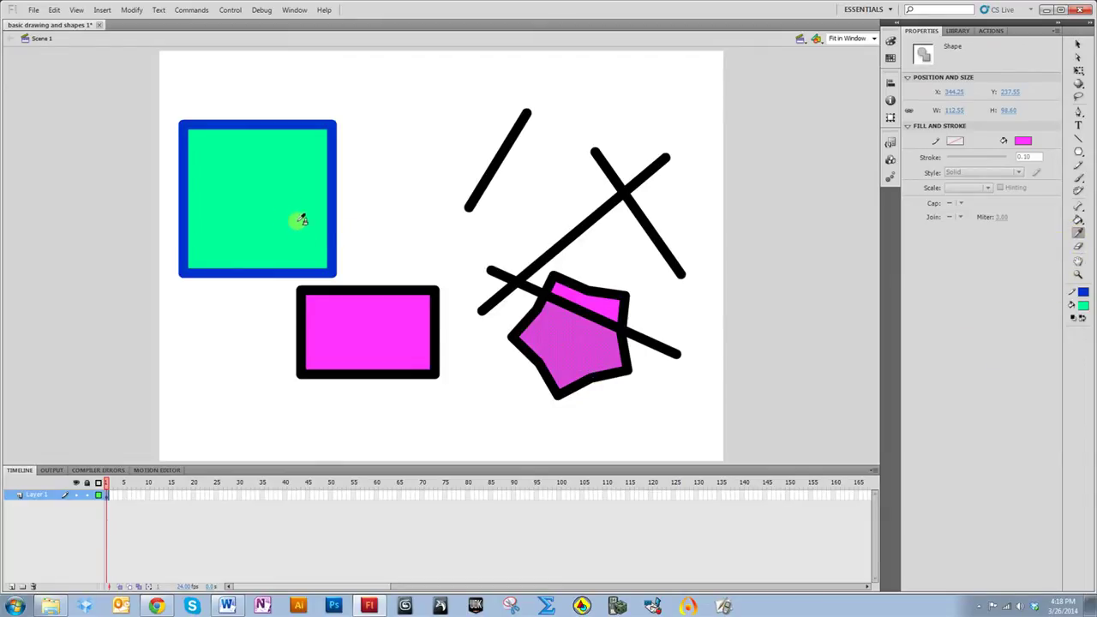
left_click(254, 202)
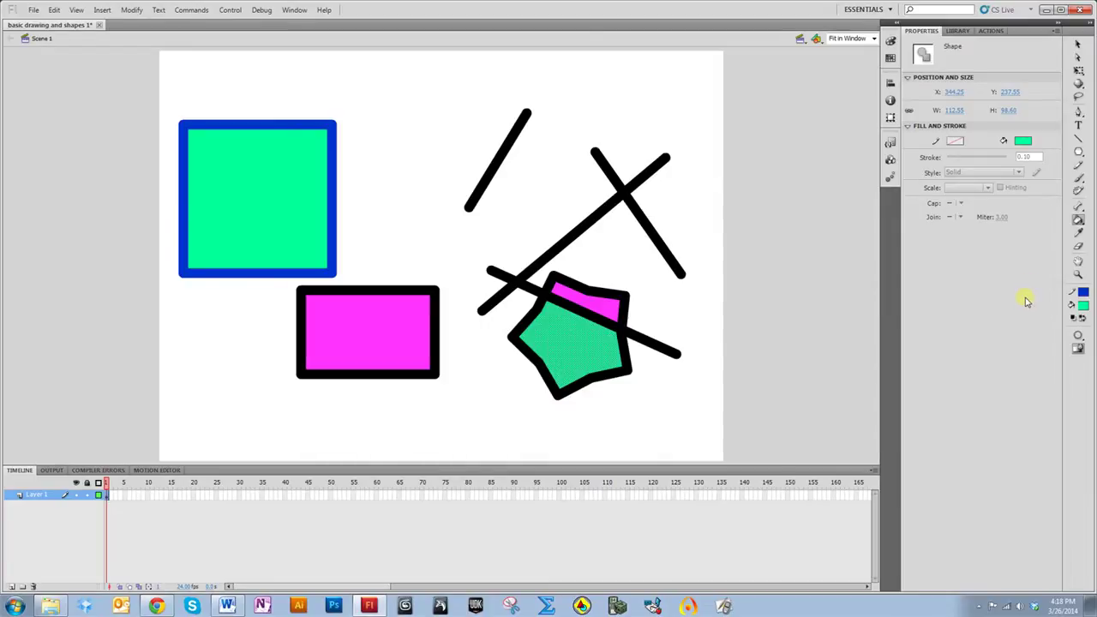
left_click(1077, 44)
left_click(664, 420)
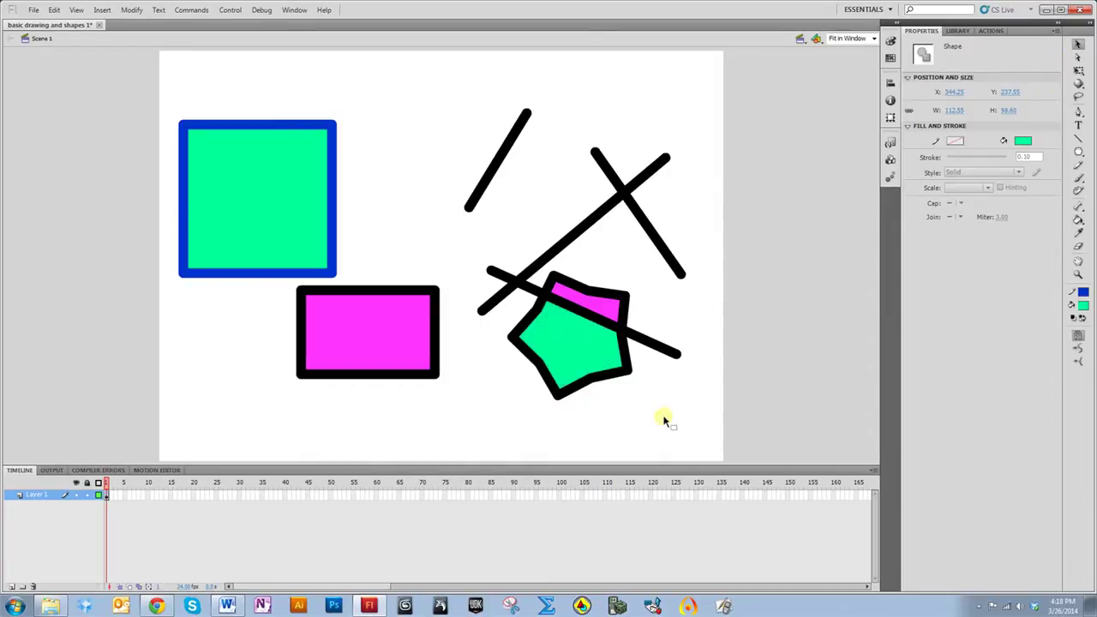
- Fill the small rectangle, the large square and both sections of the star with lime green using the Paint Bucket
left_click(1077, 217)
left_click(1022, 92)
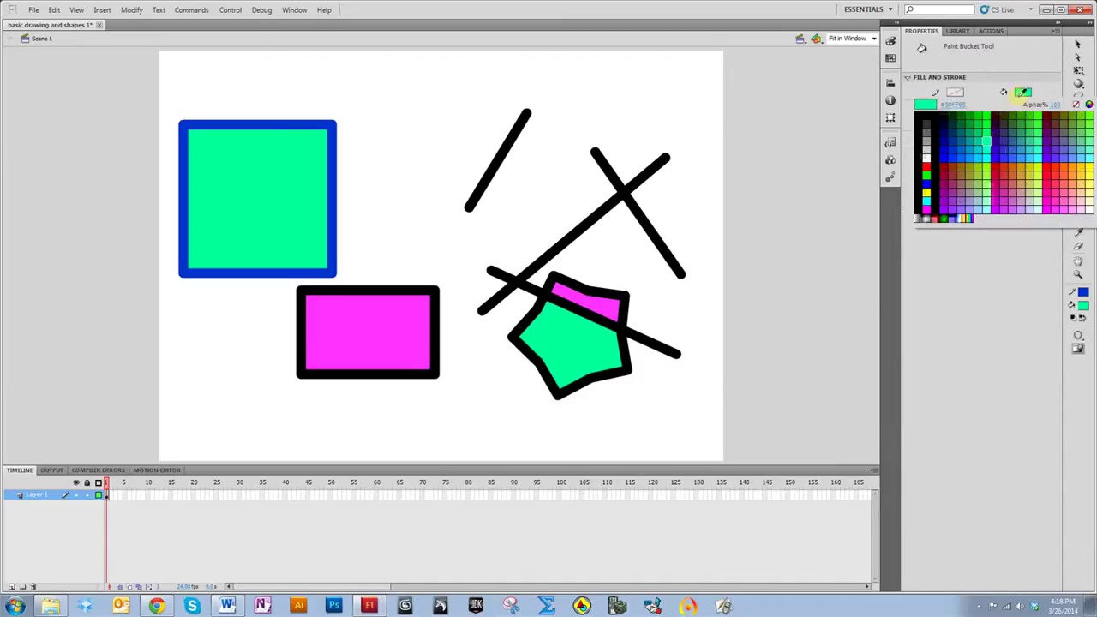
left_click(1042, 189)
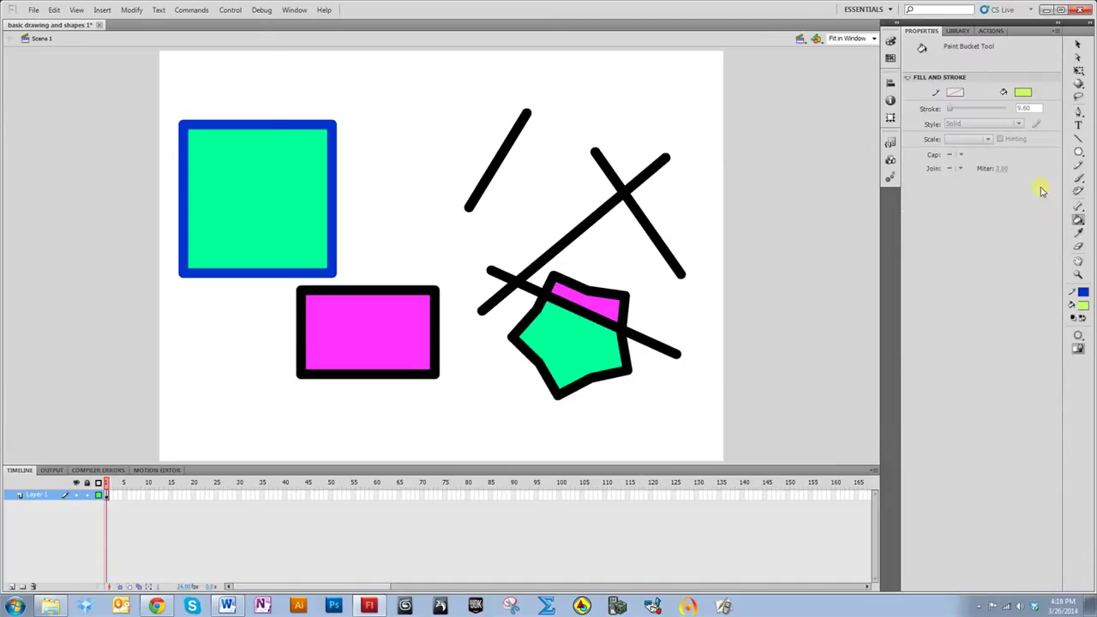
left_click(327, 367)
left_click(275, 167)
left_click(526, 354)
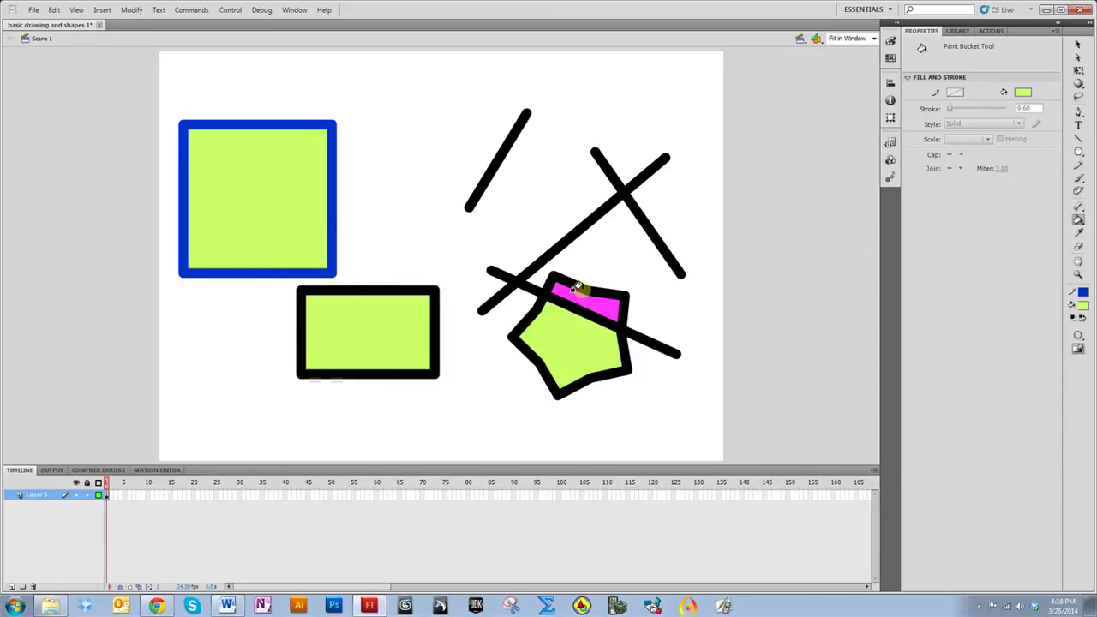
left_click(574, 287)
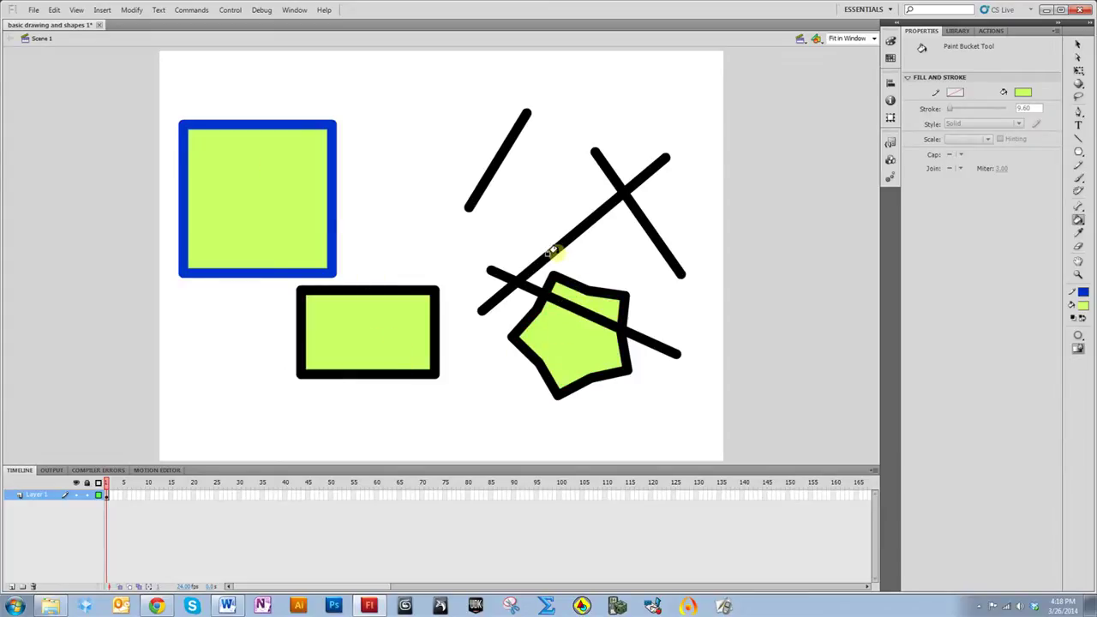
- Use the Ink Bottle to recolour the crossing line, the long diagonal's middle segment, the short diagonal and the star's upper outline dark blue
left_click(1078, 219)
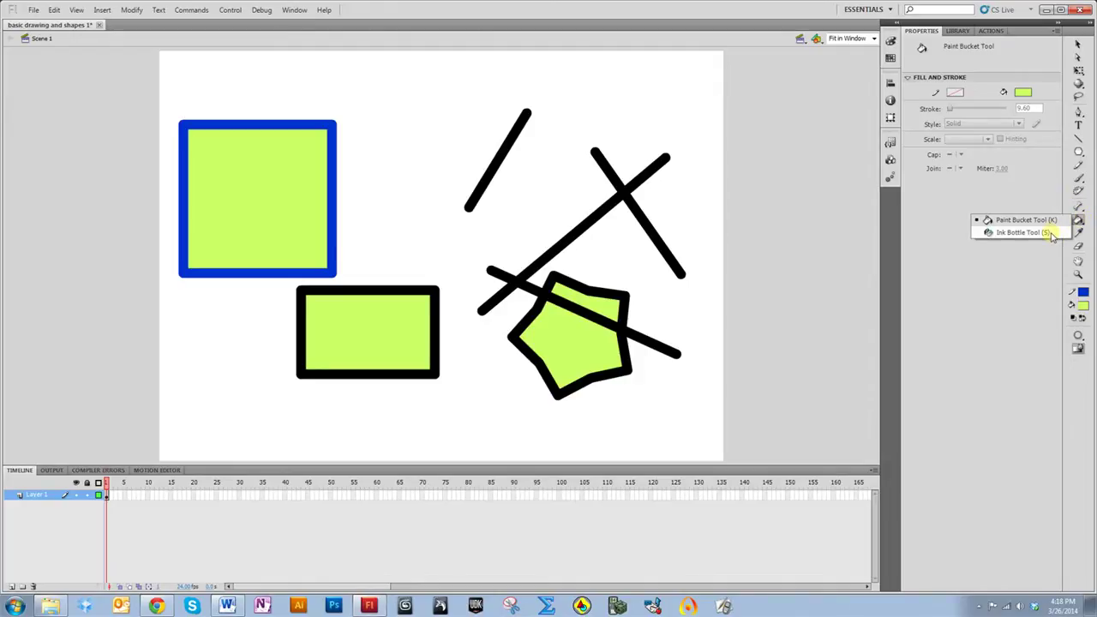
left_click(1019, 232)
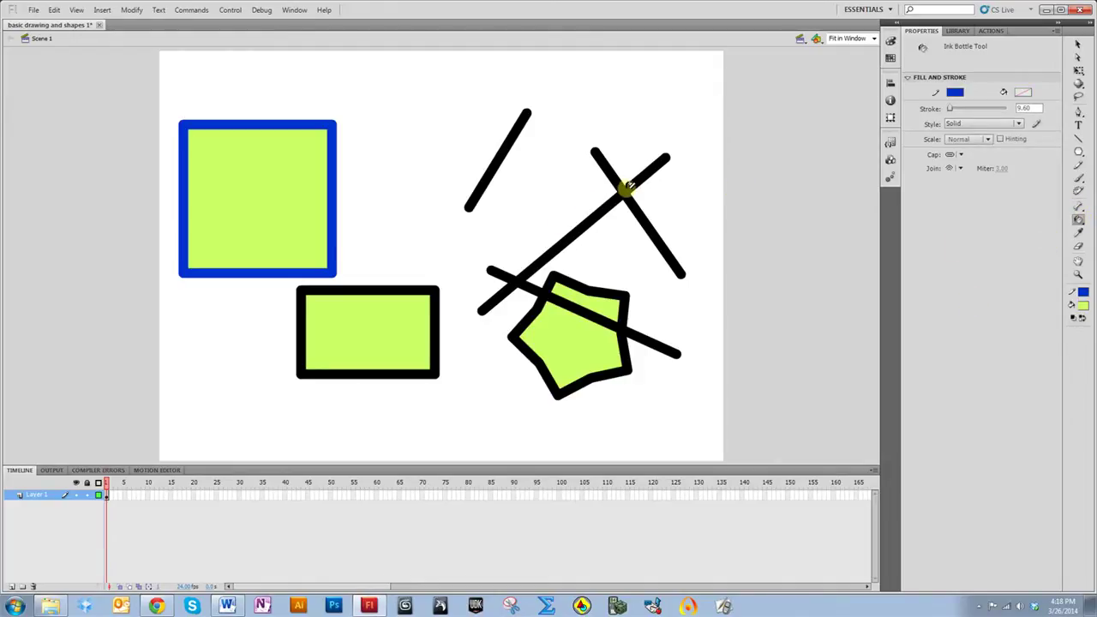
left_click(628, 185)
left_click(641, 211)
left_click(588, 221)
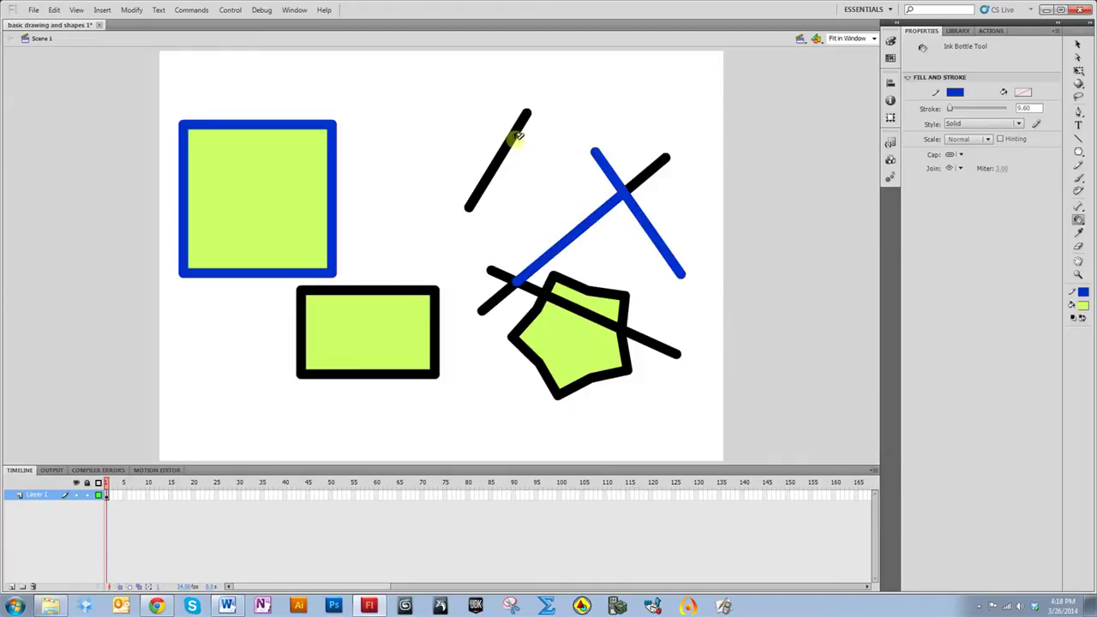
left_click(518, 136)
left_click(581, 317)
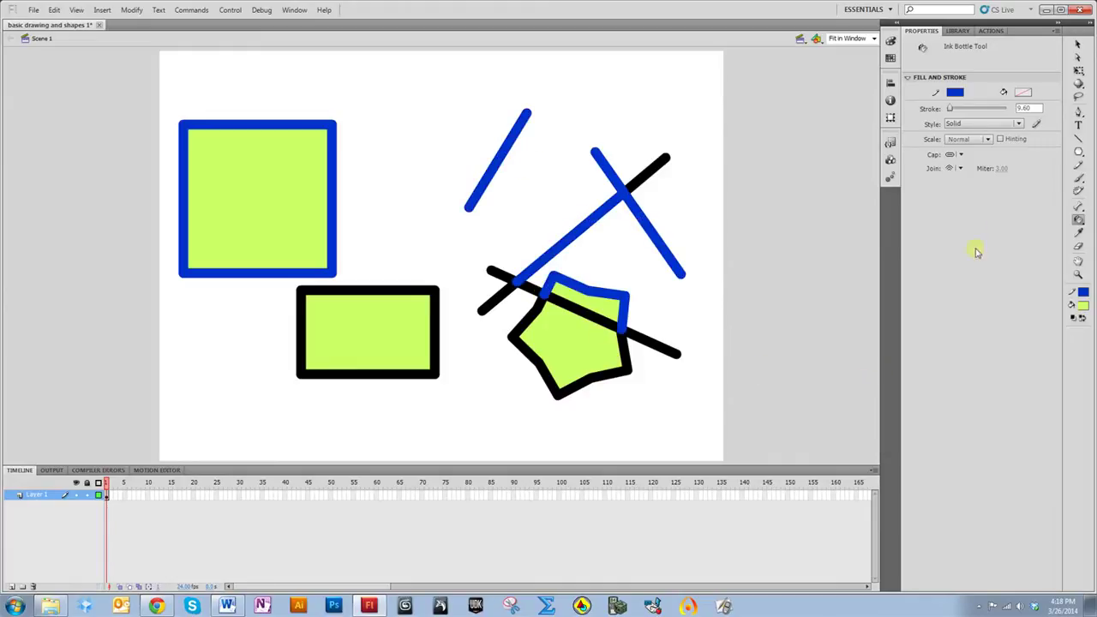
- Set the stroke colour to mint green and recolour the star's upper outline and the line segment crossing the star
left_click(1082, 293)
left_click(1044, 332)
left_click(549, 280)
left_click(593, 316)
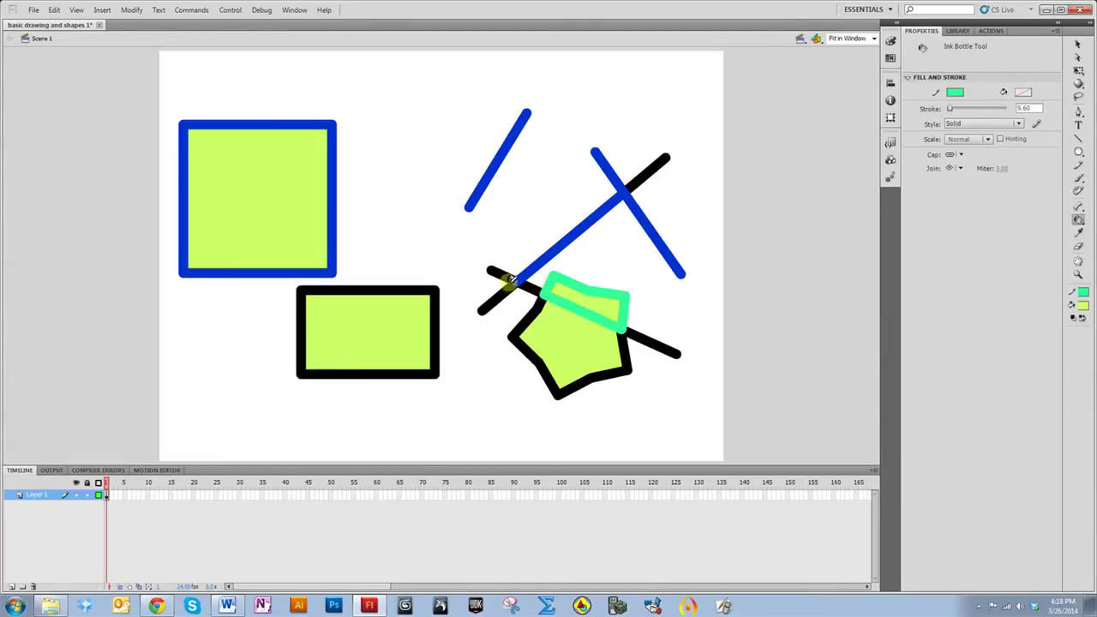
- Recolour the long diagonal's lower and middle segments, the crossing line, the short diagonal and the small rectangle's outline mint green
left_click(511, 283)
left_click(573, 232)
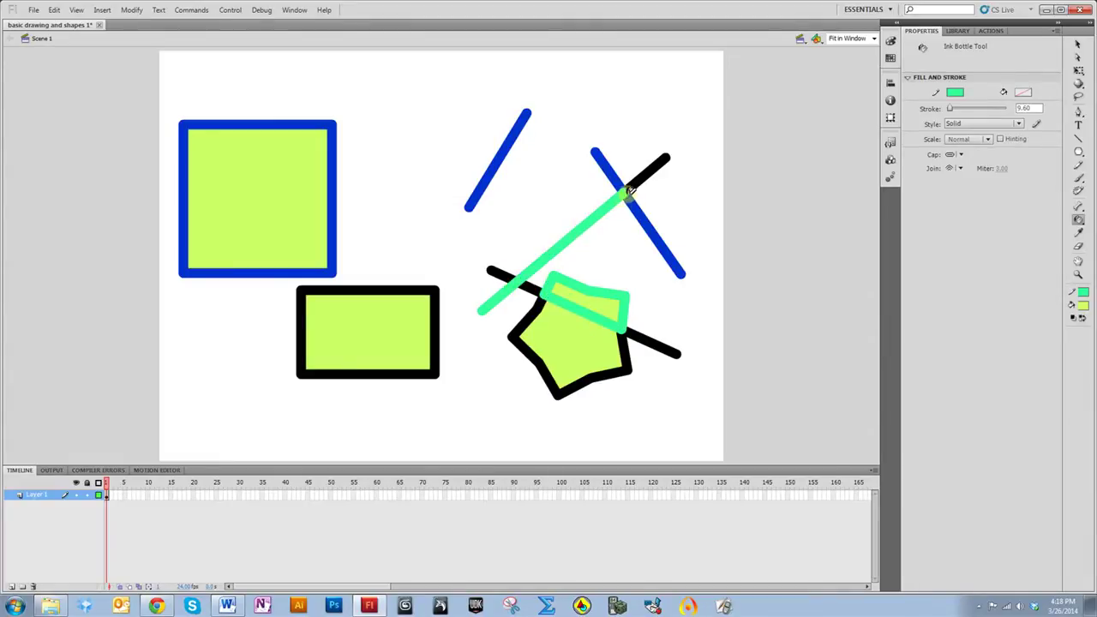
left_click(634, 201)
left_click(619, 182)
left_click(510, 137)
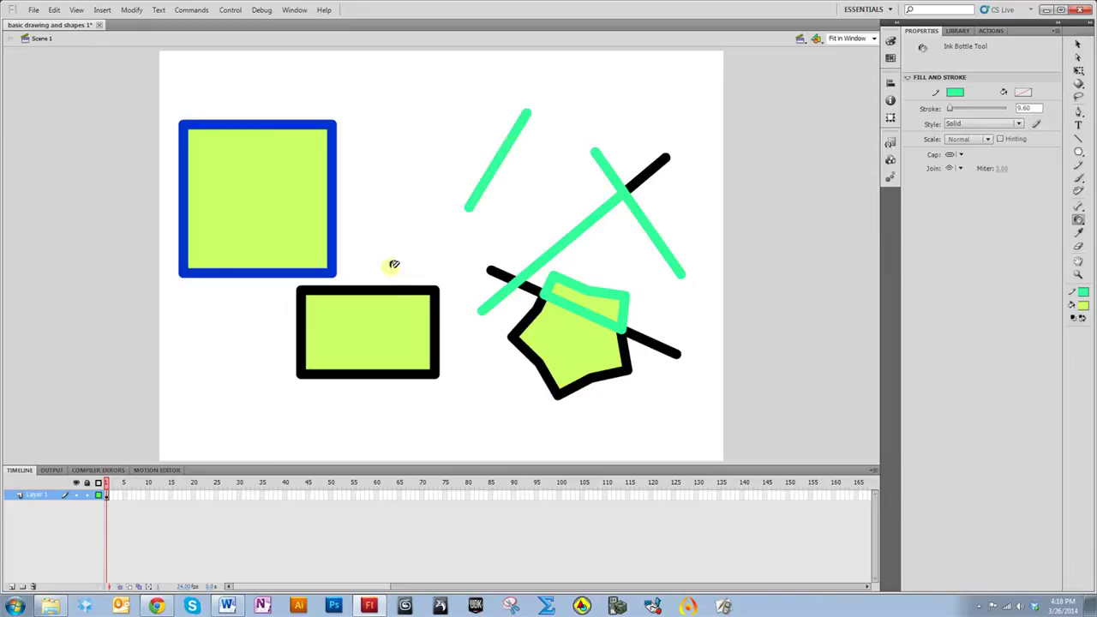
left_click(404, 290)
- Select only the star's bottom tip with a marquee and change its stroke to blue and its fill to magenta
left_click(1076, 45)
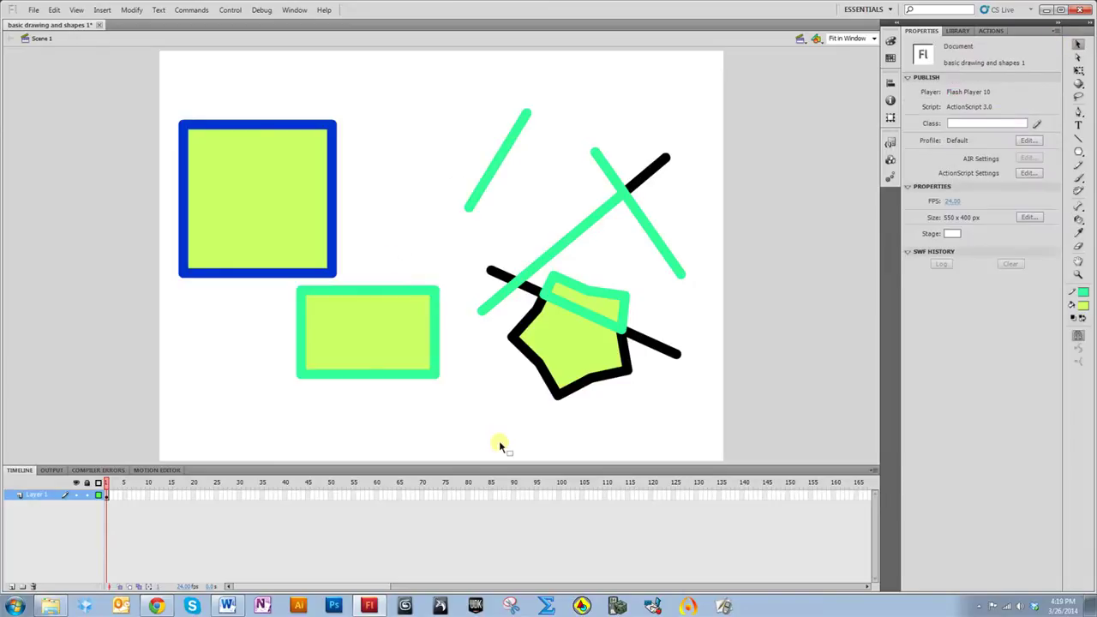
left_click_drag(492, 429, 613, 363)
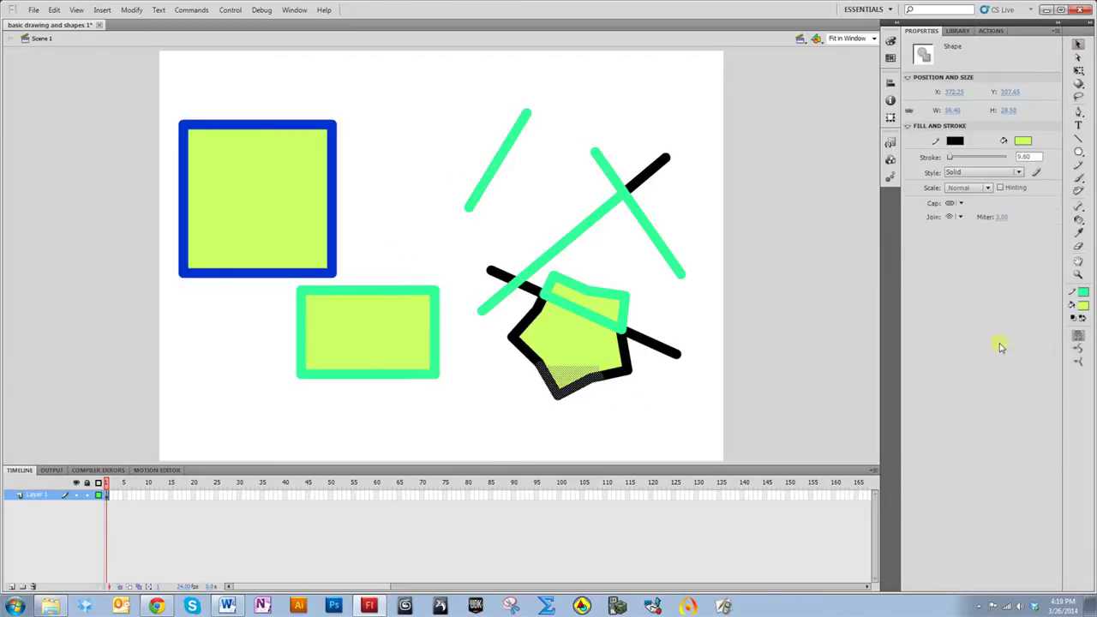
left_click(955, 140)
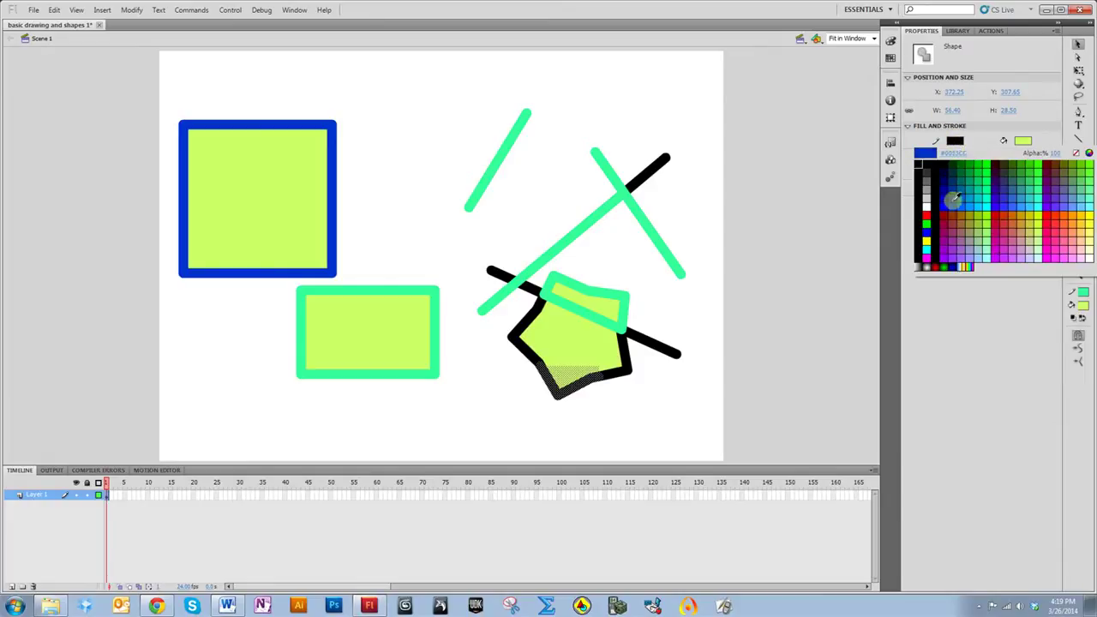
left_click(953, 208)
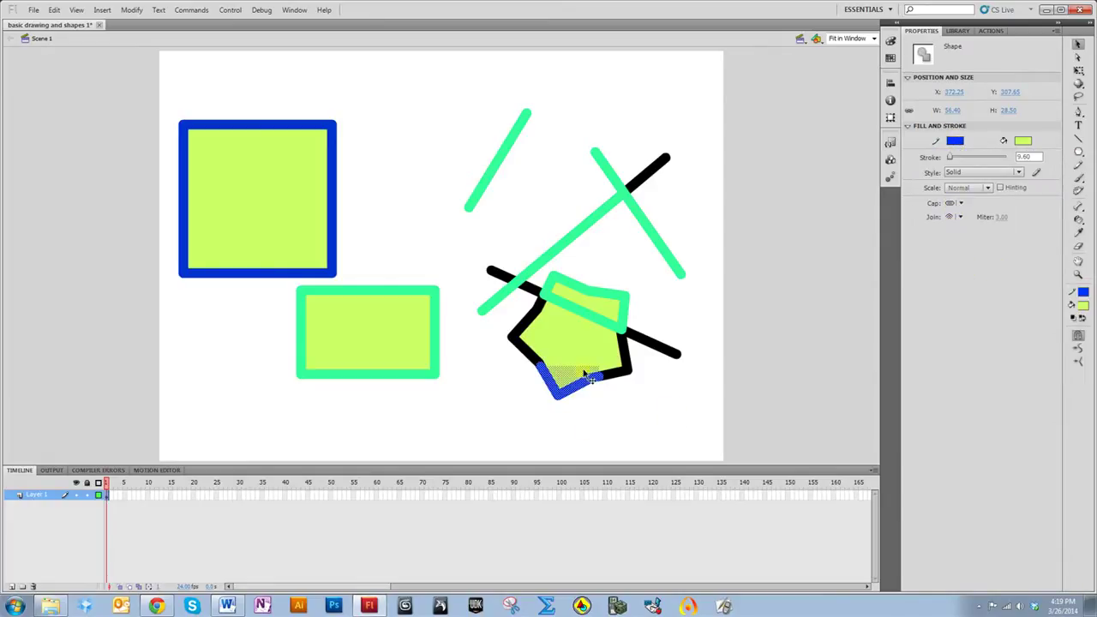
left_click(1015, 157)
left_click(1021, 142)
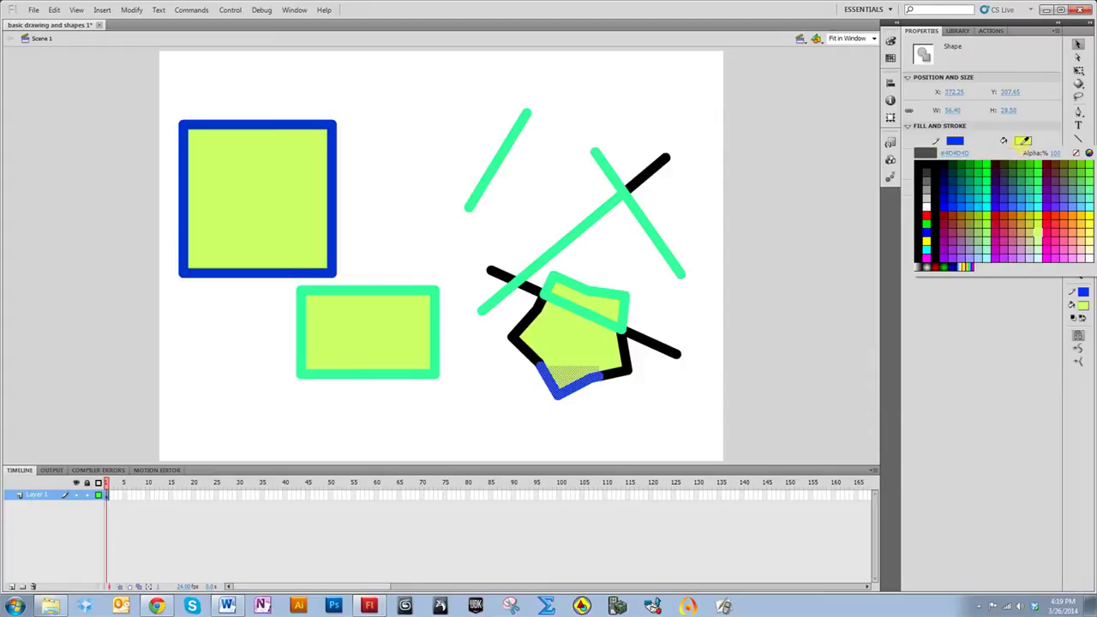
left_click(1000, 248)
left_click(669, 411)
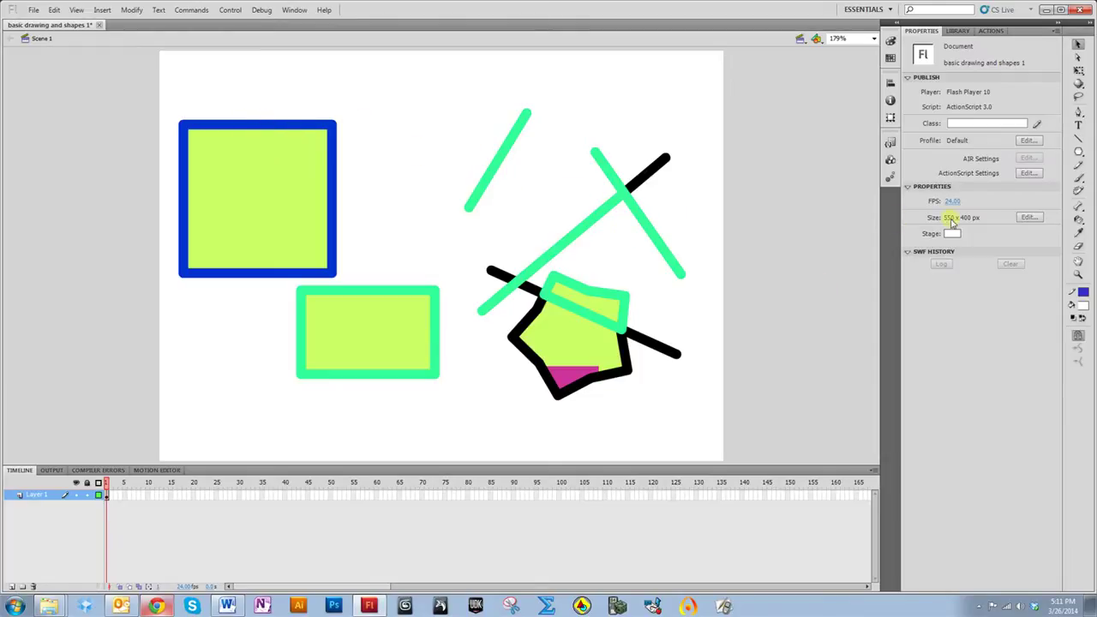
- Set the long diagonal's middle segment to a 1.90 stroke, trying the Dashed and Ragged styles before applying Stippled
left_click(597, 220)
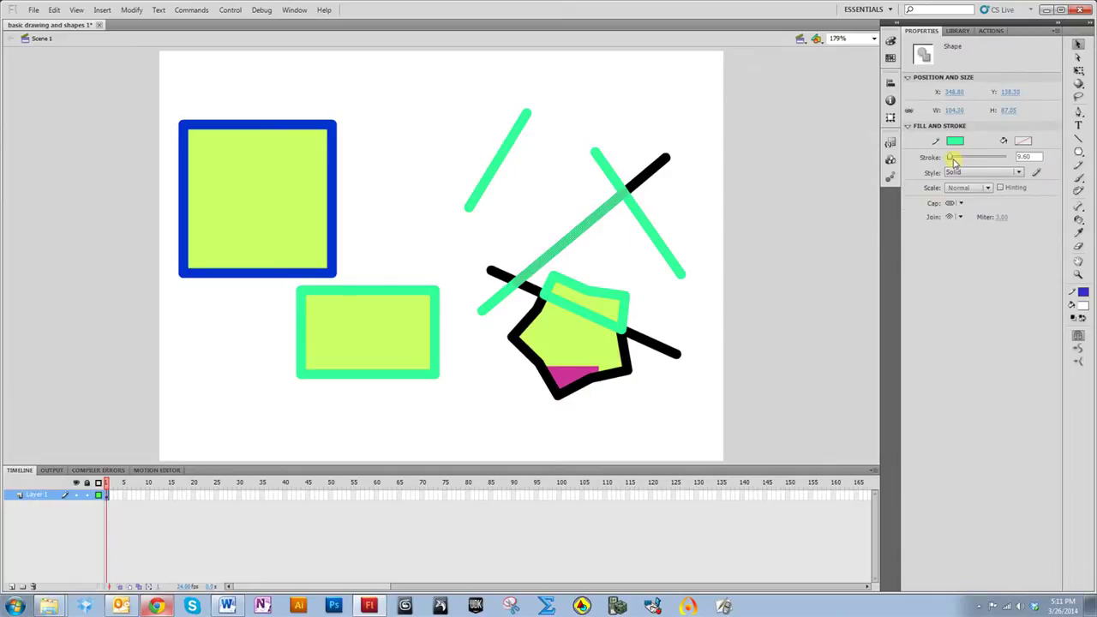
mouse_move(949, 158)
left_mouse_down()
mouse_move(965, 159)
mouse_move(947, 159)
left_mouse_up()
left_click(981, 174)
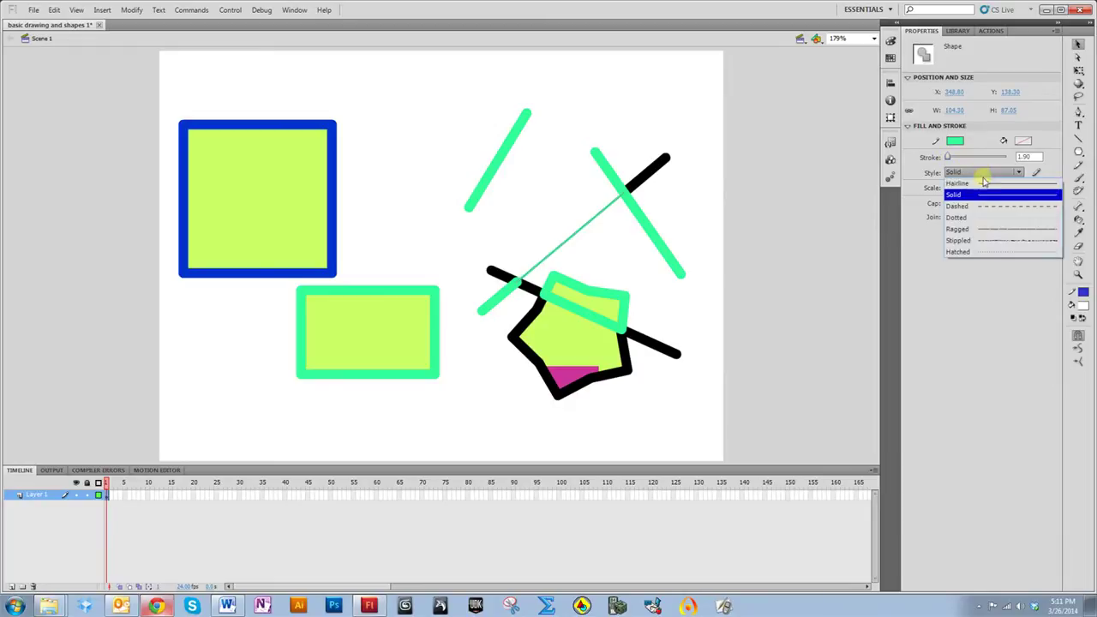
left_click(984, 207)
left_click(981, 173)
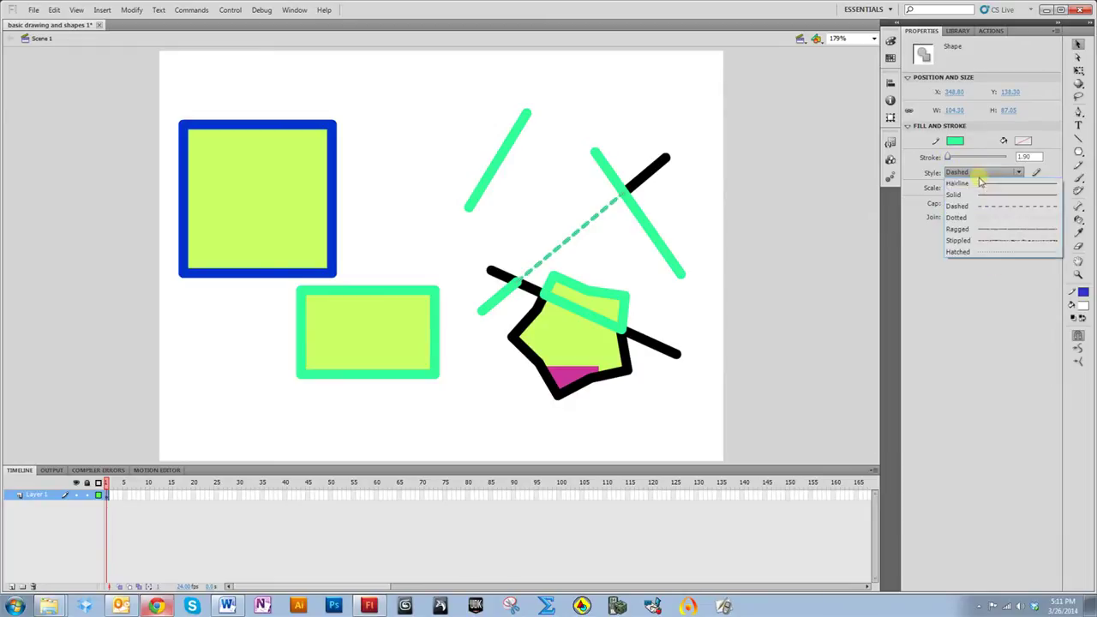
left_click(982, 233)
left_click(972, 172)
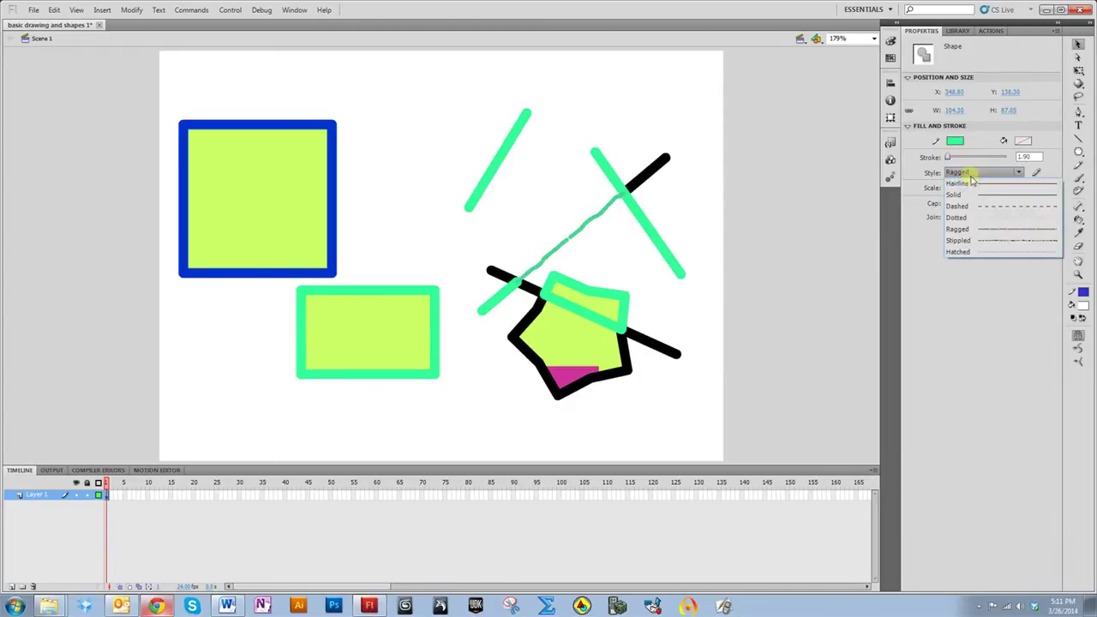
left_click(1004, 244)
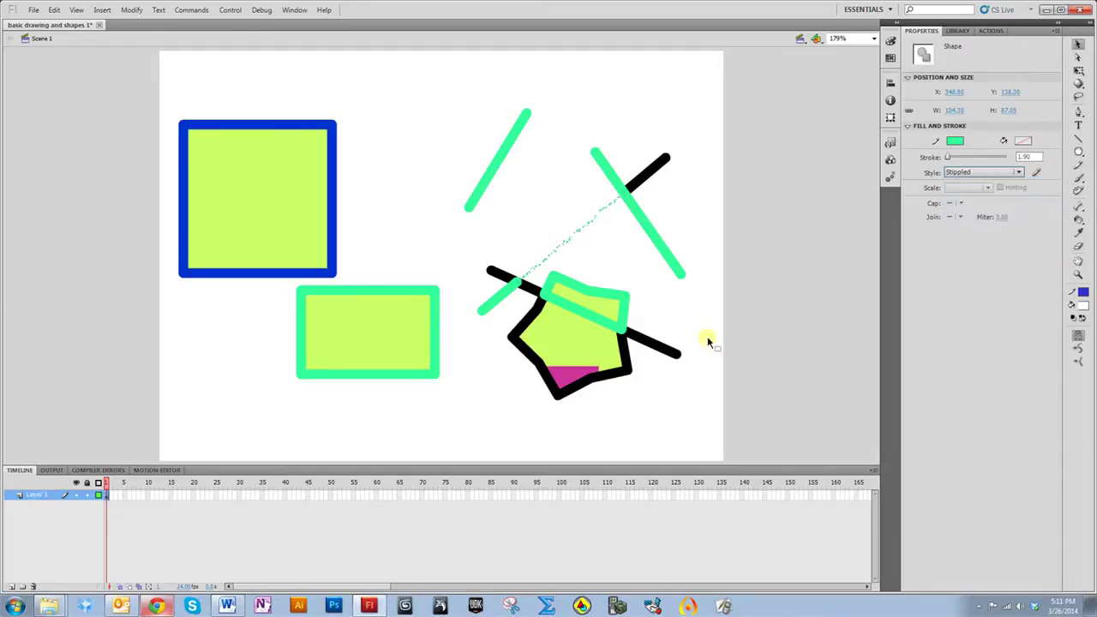
left_click(788, 358)
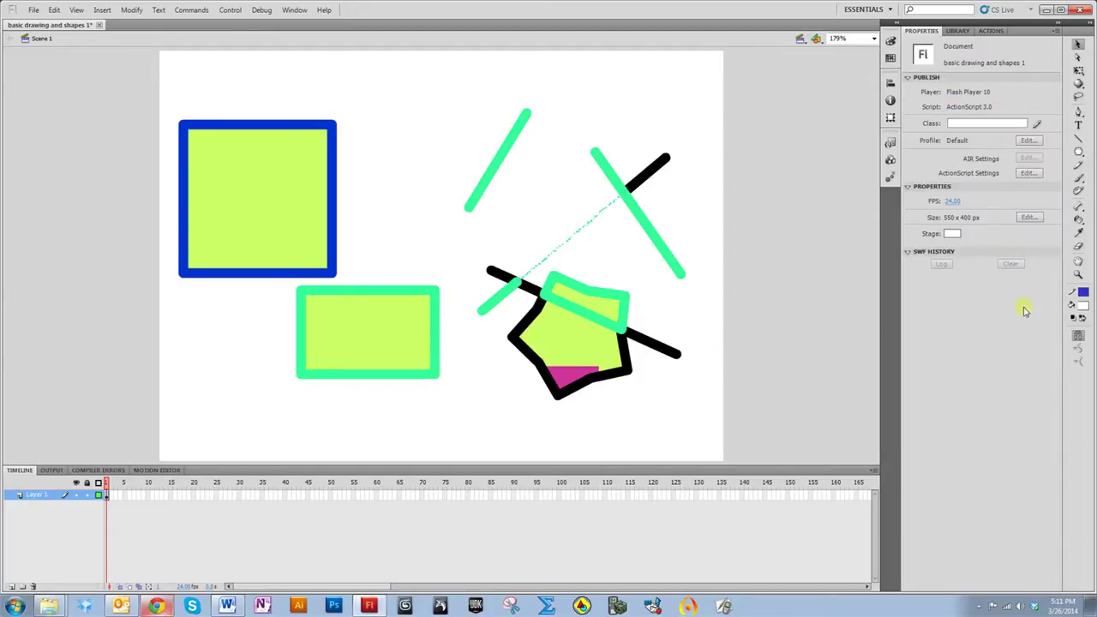
- Apply a 7.65 Hatched stroke with the Ink Bottle to the short diagonal, small rectangle, line segment crossing the star and star's upper outline
left_click(1078, 220)
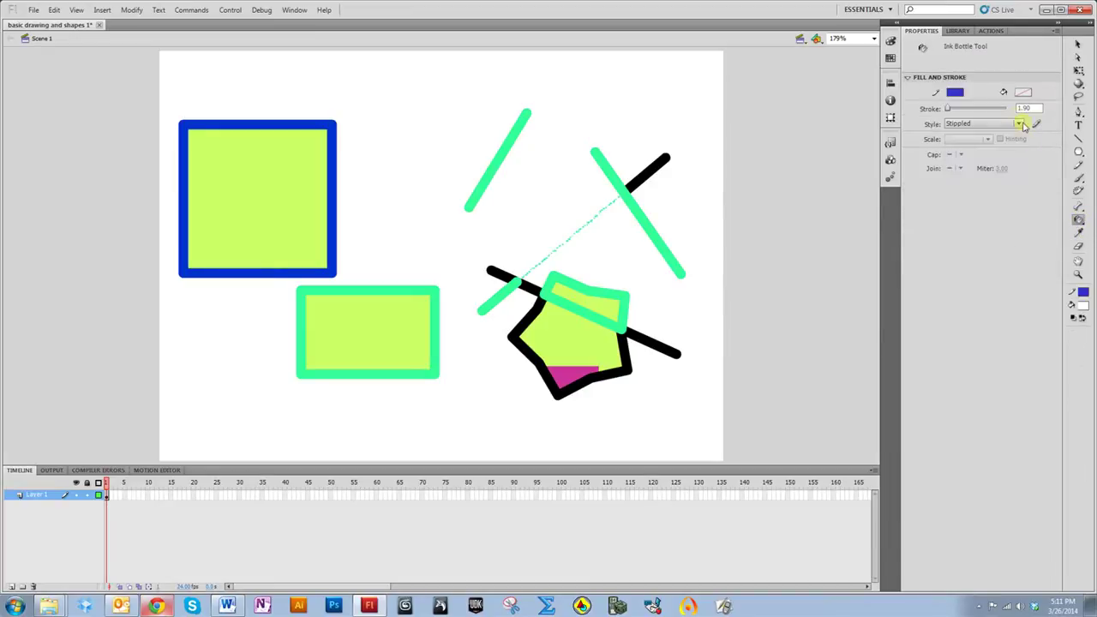
left_click(955, 92)
key("Escape")
left_click_drag(951, 109, 954, 110)
left_click(970, 124)
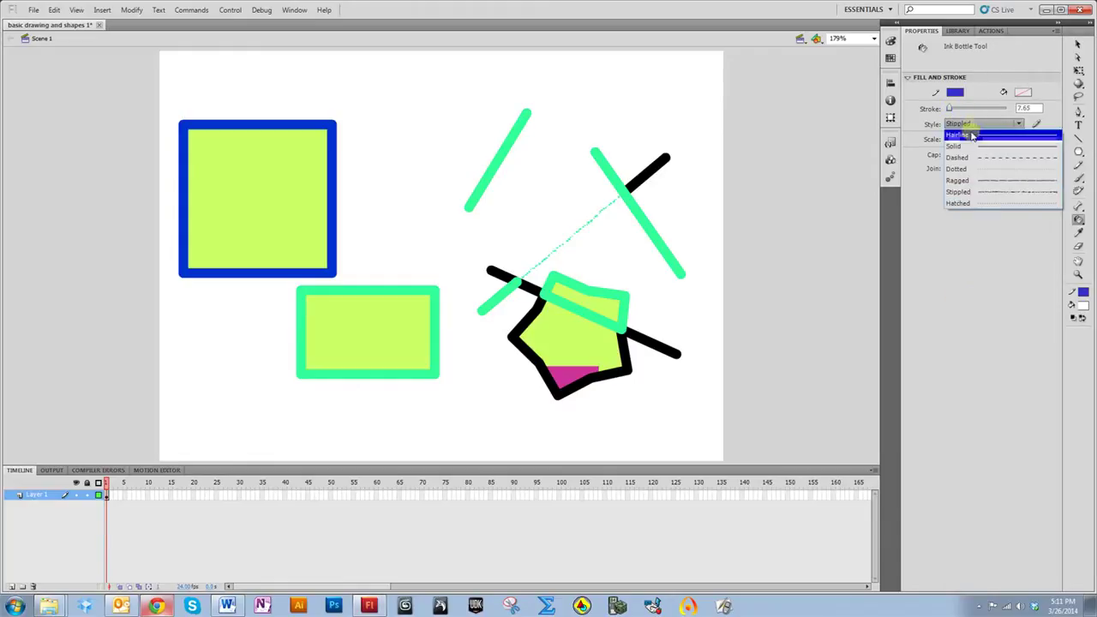
left_click(1011, 202)
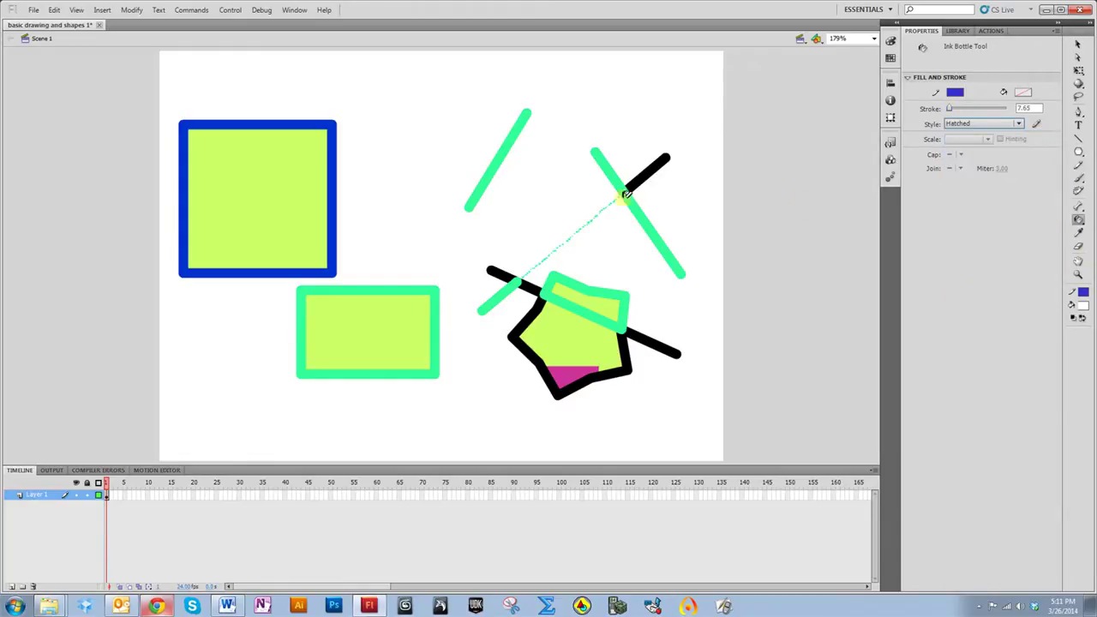
left_click(495, 162)
left_click(434, 293)
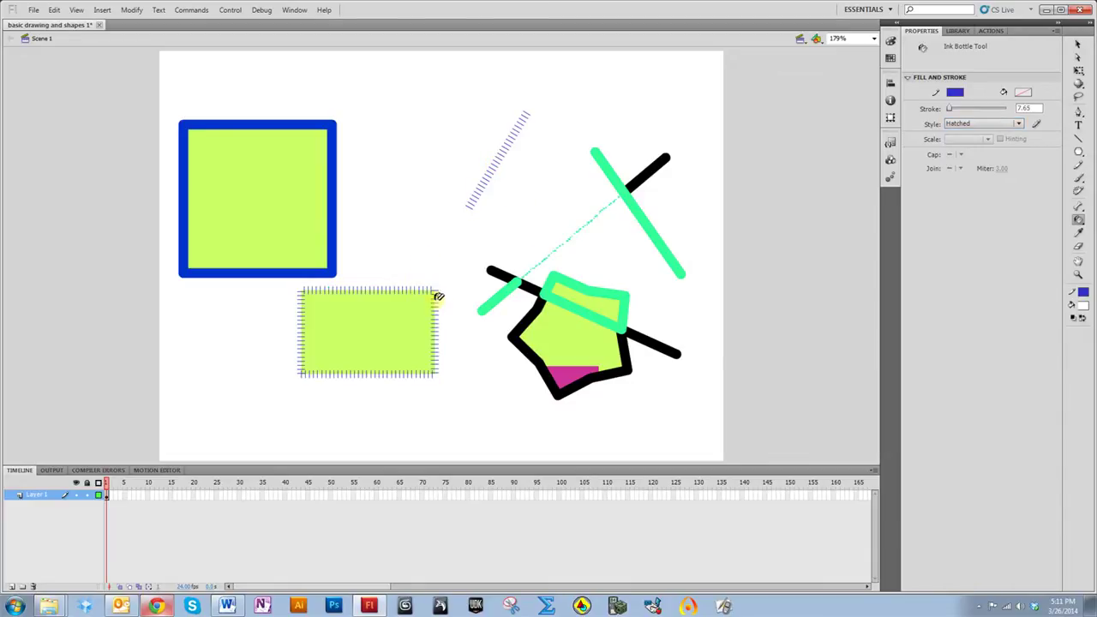
left_click(610, 319)
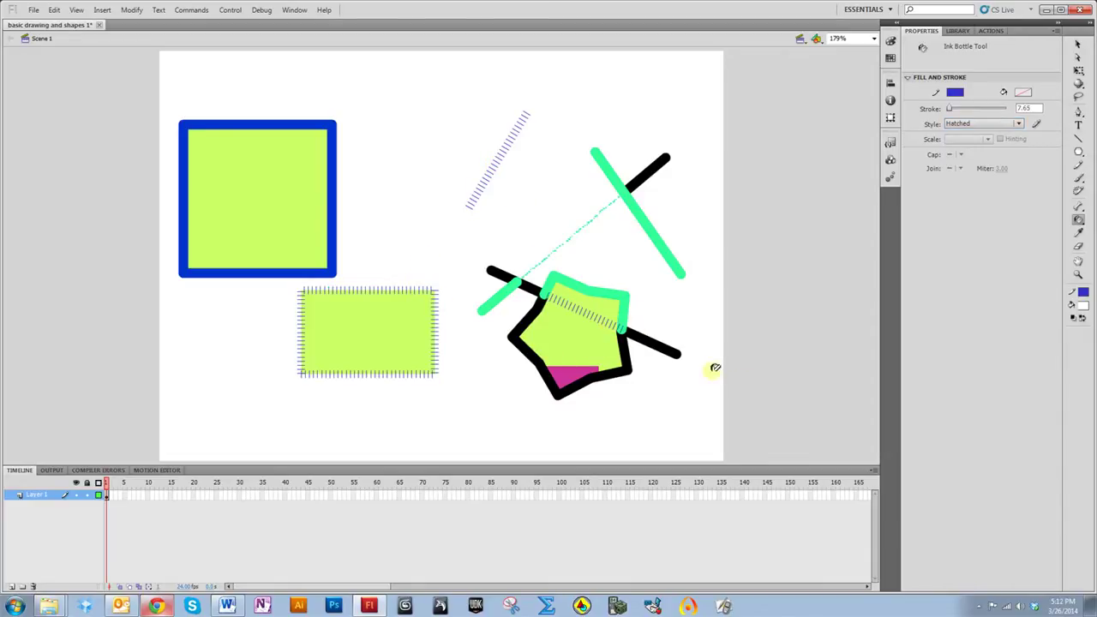
left_click(604, 285)
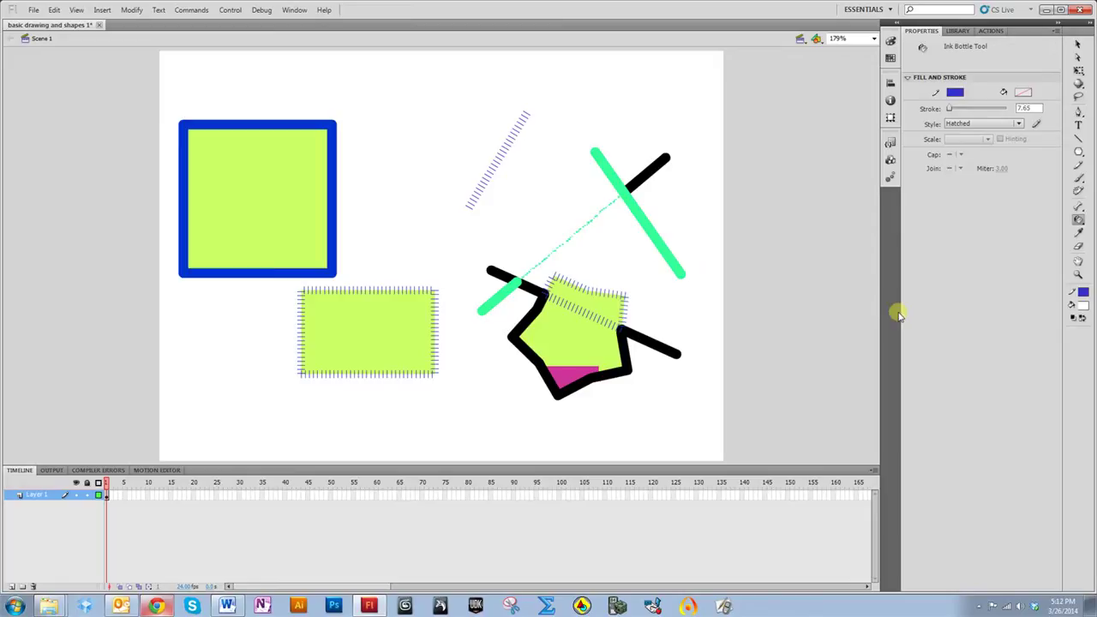